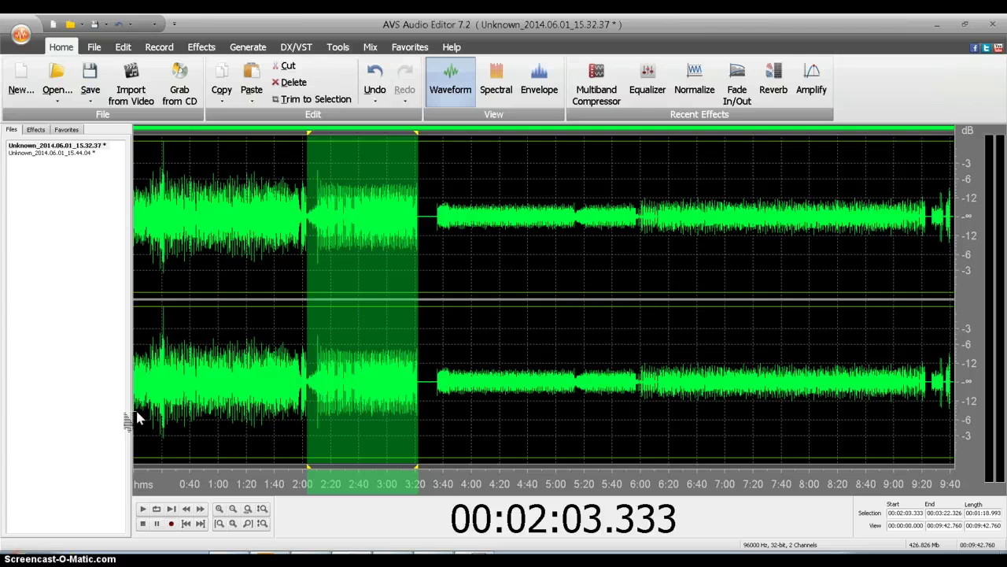
Step: Copy the selected section of the recording and paste it into a new 96000 Hz, 32-bit stereo file
{"action": "right_click", "coordinate": [366, 385]}
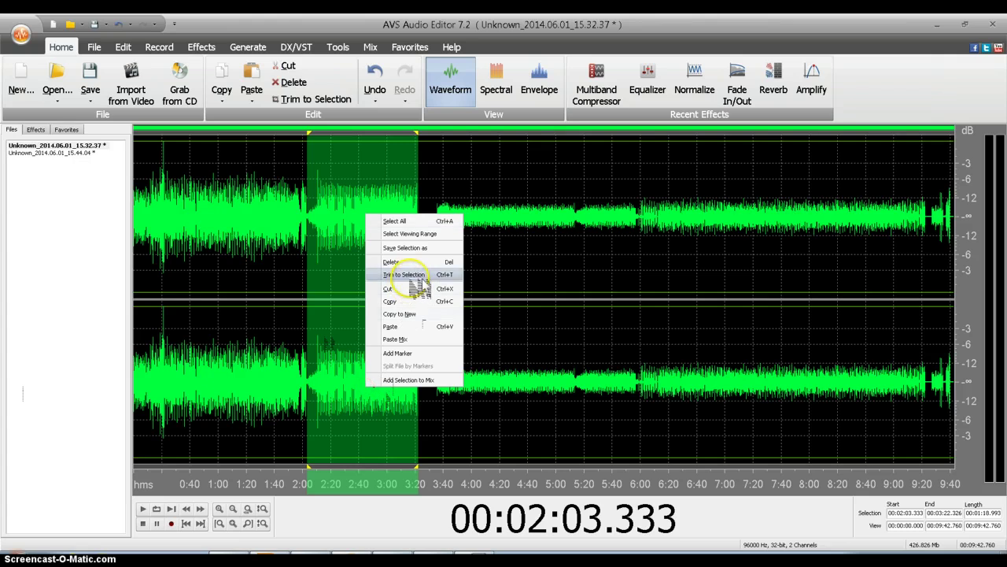
{"action": "left_click", "coordinate": [419, 302]}
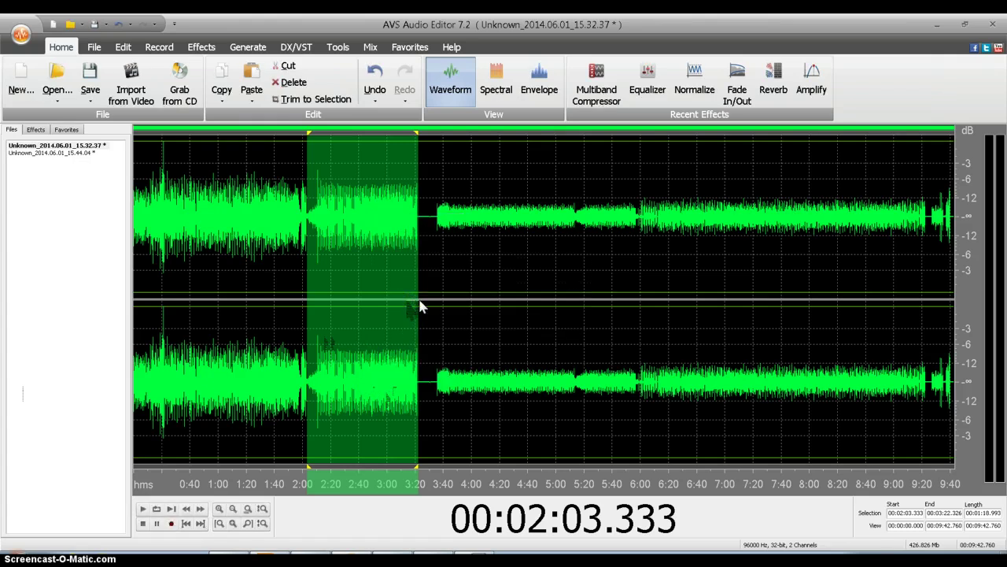
{"action": "left_click", "coordinate": [19, 83]}
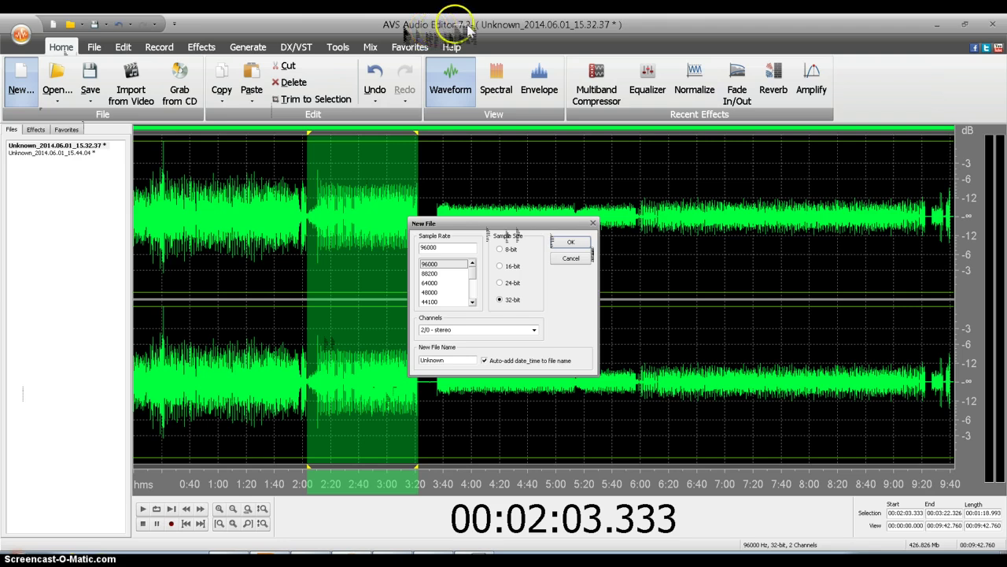
{"action": "left_click", "coordinate": [407, 21]}
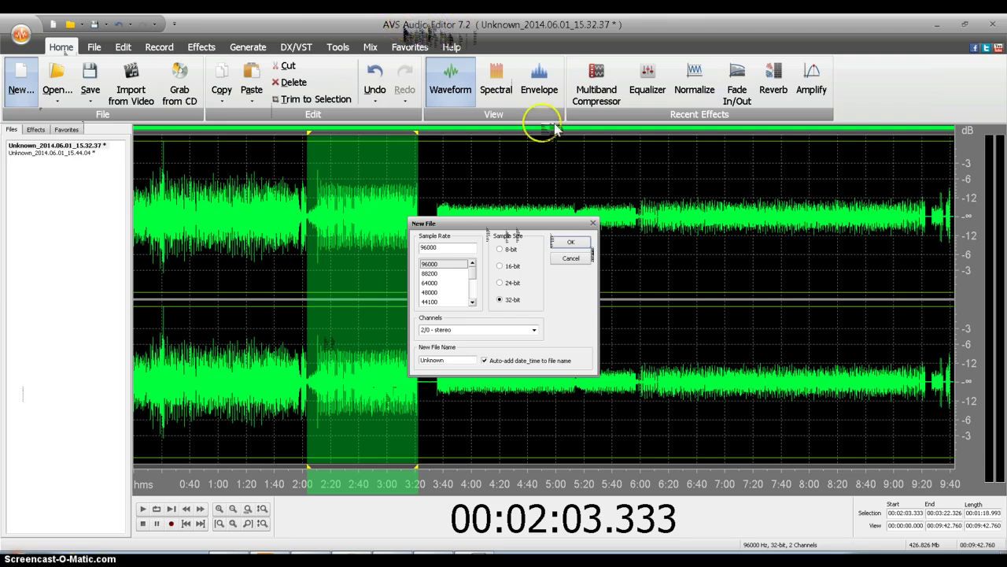
{"action": "left_click", "coordinate": [586, 243]}
{"action": "right_click", "coordinate": [358, 233]}
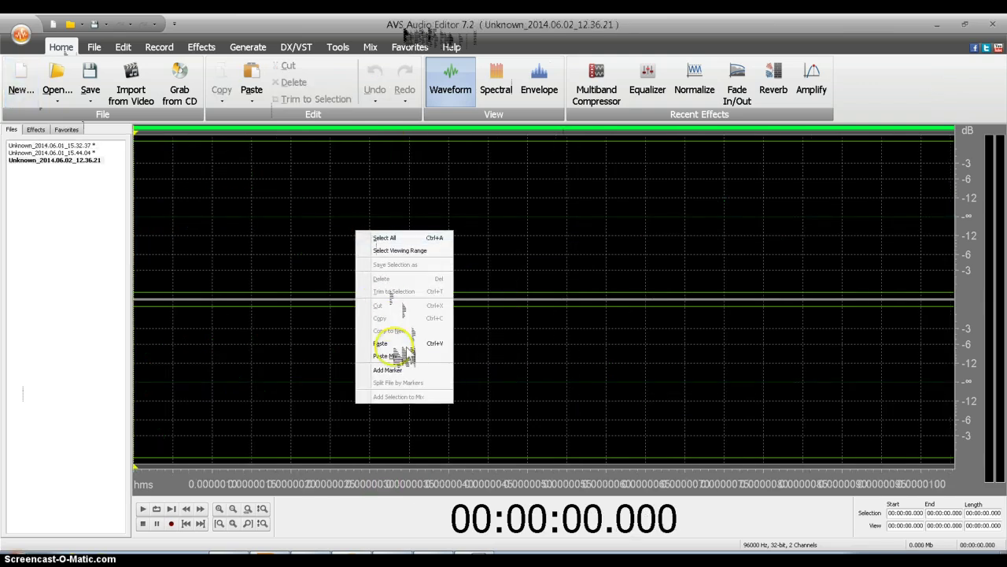
{"action": "left_click", "coordinate": [398, 343]}
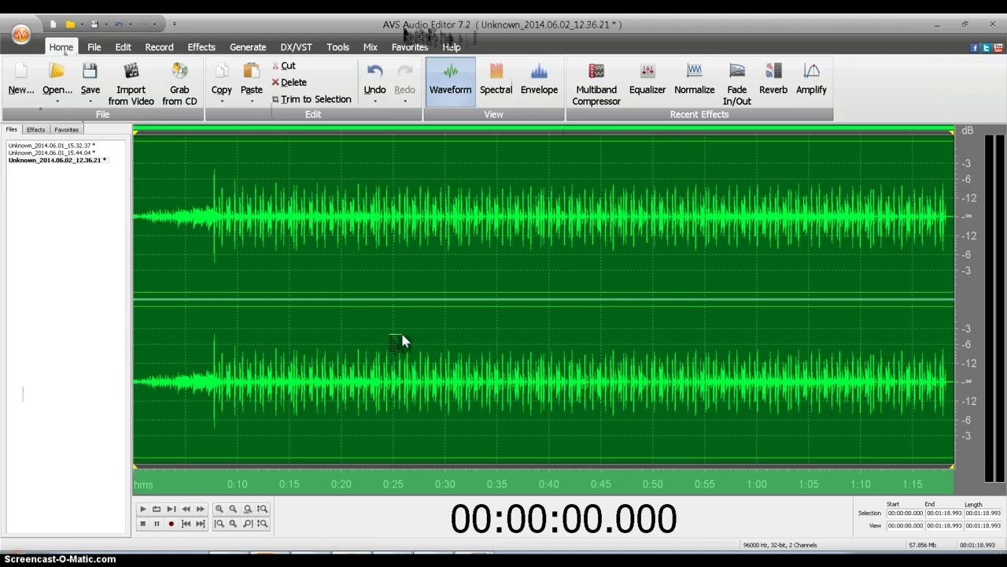
Step: Play the pasted clip and delete its silent tail from about 1:18.3 to the end
{"action": "left_click", "coordinate": [148, 512]}
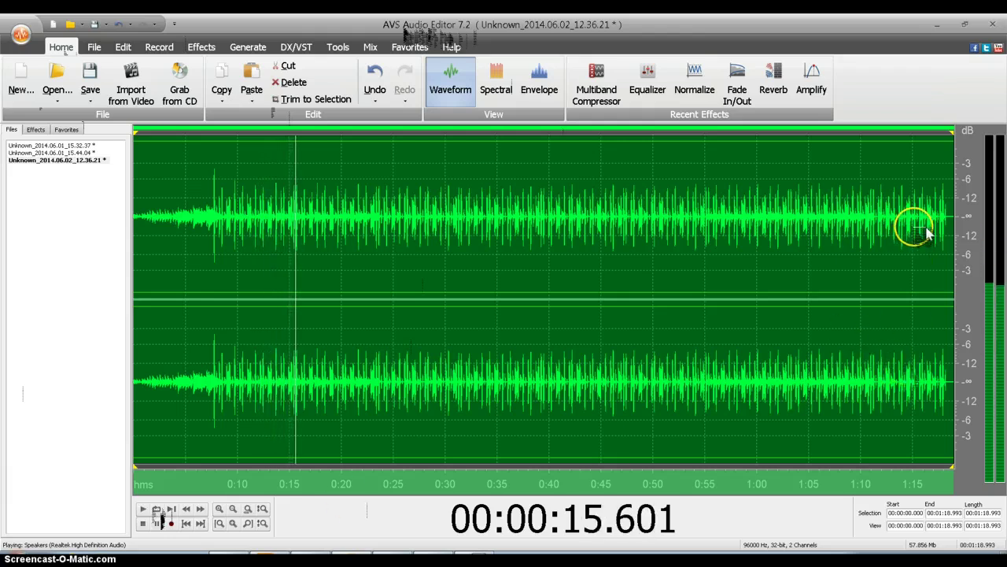
{"action": "left_click", "coordinate": [948, 220]}
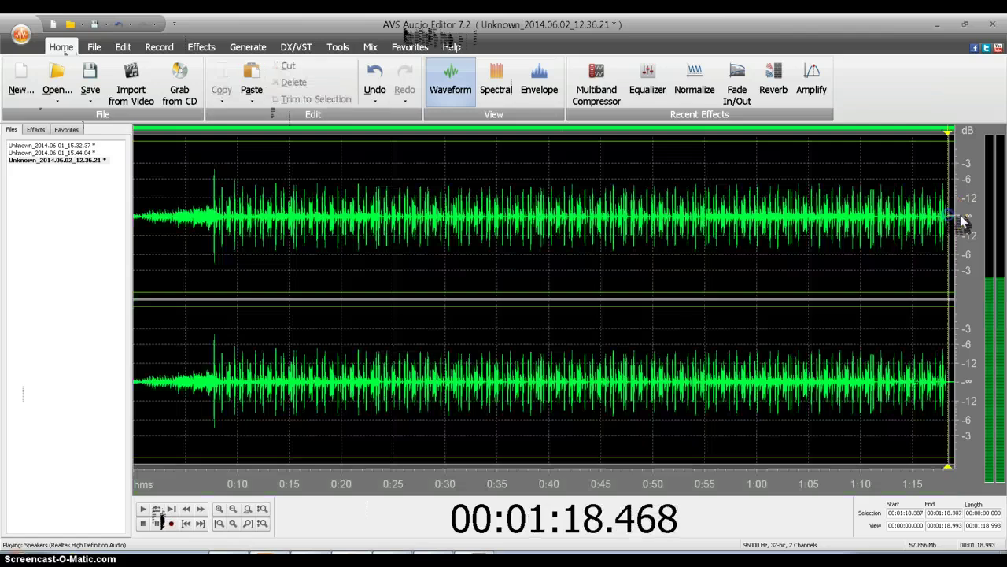
{"action": "left_click_drag", "start_coordinate": [948, 221], "coordinate": [962, 221]}
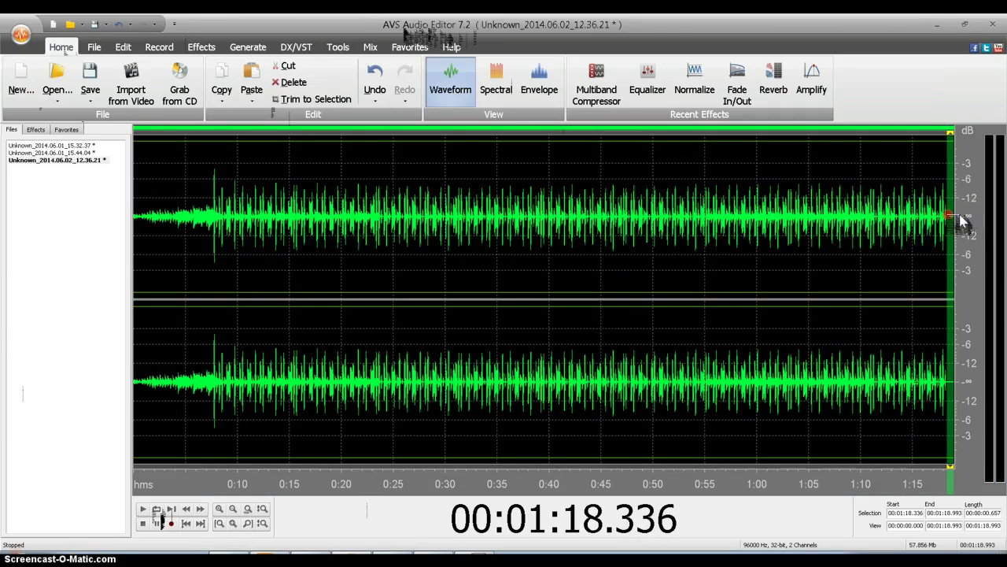
{"action": "right_click", "coordinate": [962, 222]}
{"action": "left_click", "coordinate": [932, 284]}
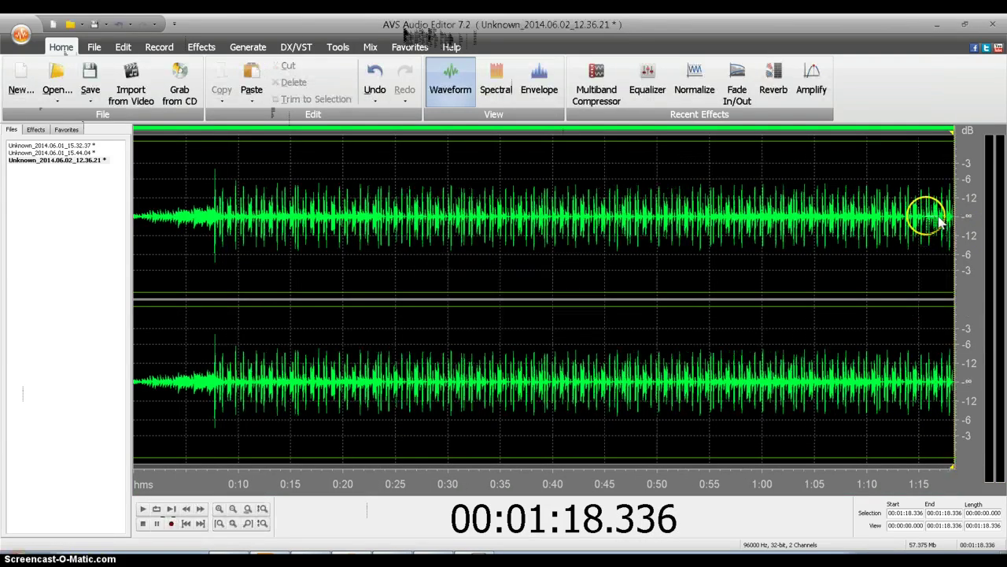
Step: Select about the last 2.7 seconds of the clip and open the Fade In/Fade Out effect for it
{"action": "left_click_drag", "start_coordinate": [926, 223], "coordinate": [955, 222]}
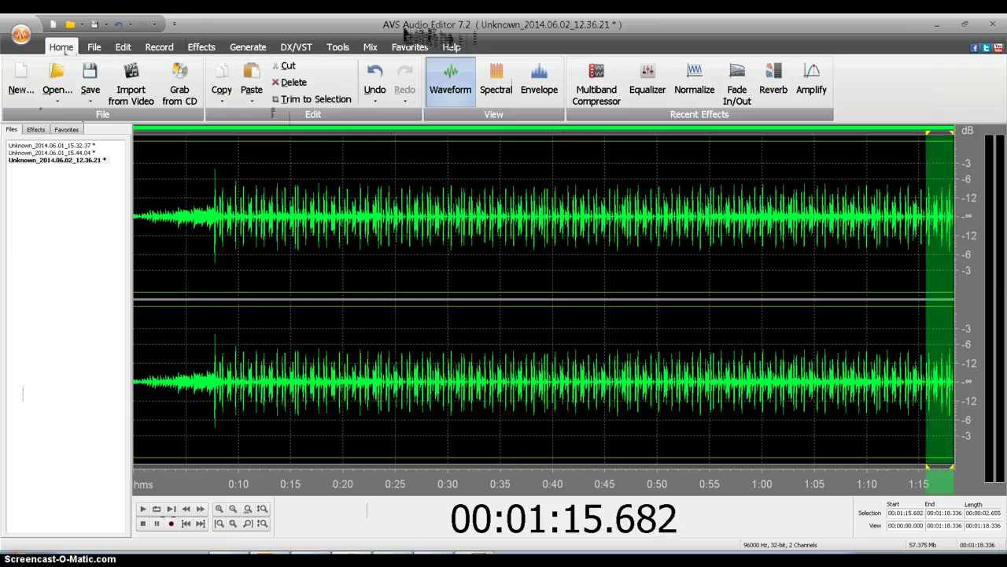
{"action": "left_click", "coordinate": [35, 129]}
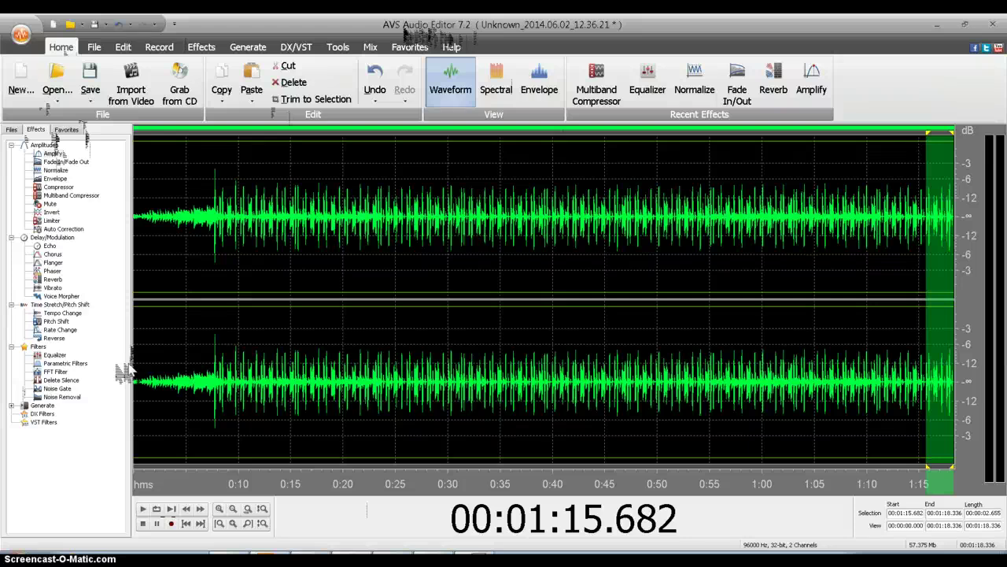
{"action": "left_click", "coordinate": [30, 407]}
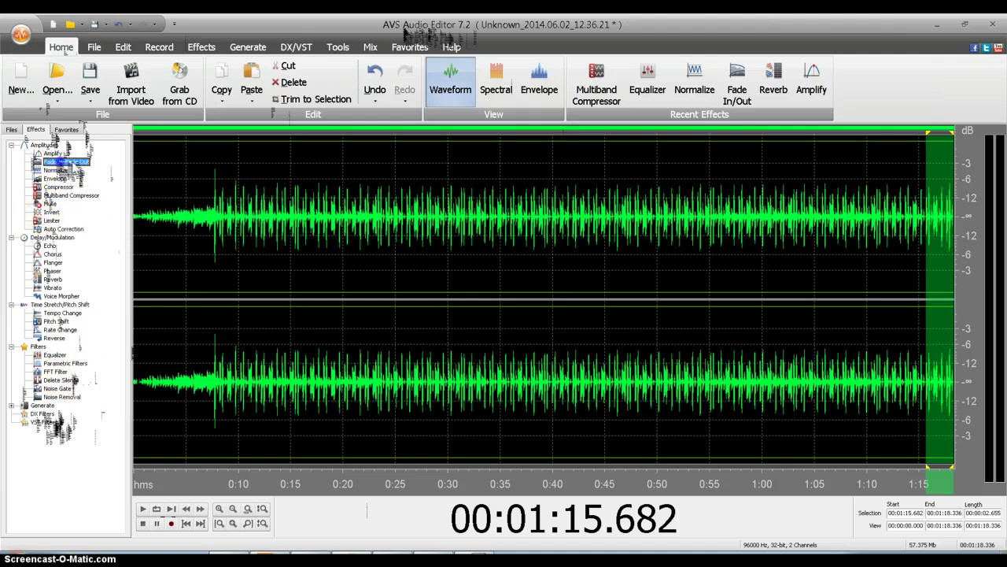
{"action": "double_click", "coordinate": [66, 161]}
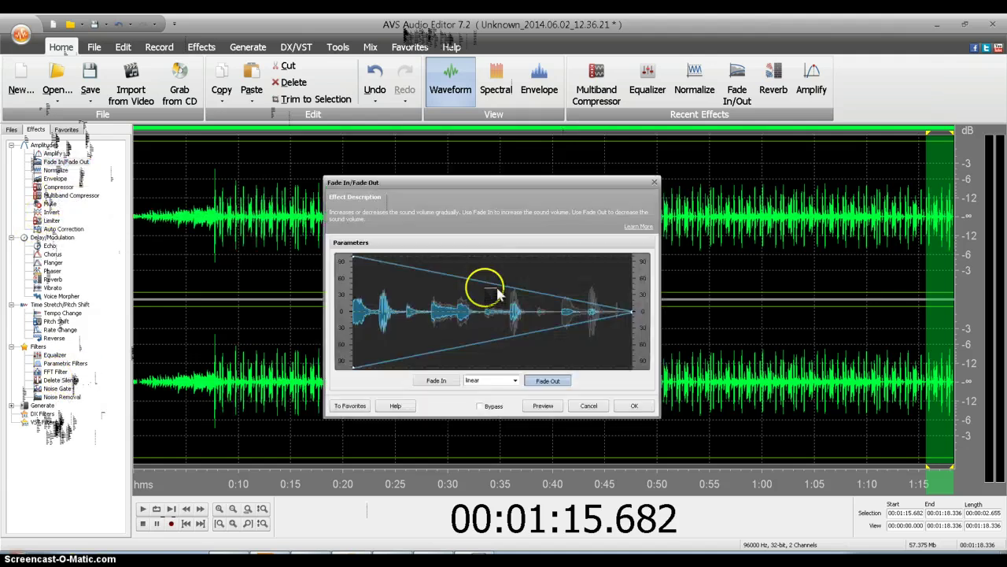
Step: Try the fast, slow and smooth curve shapes for the fade-out
{"action": "left_click", "coordinate": [515, 381]}
{"action": "left_click", "coordinate": [495, 406]}
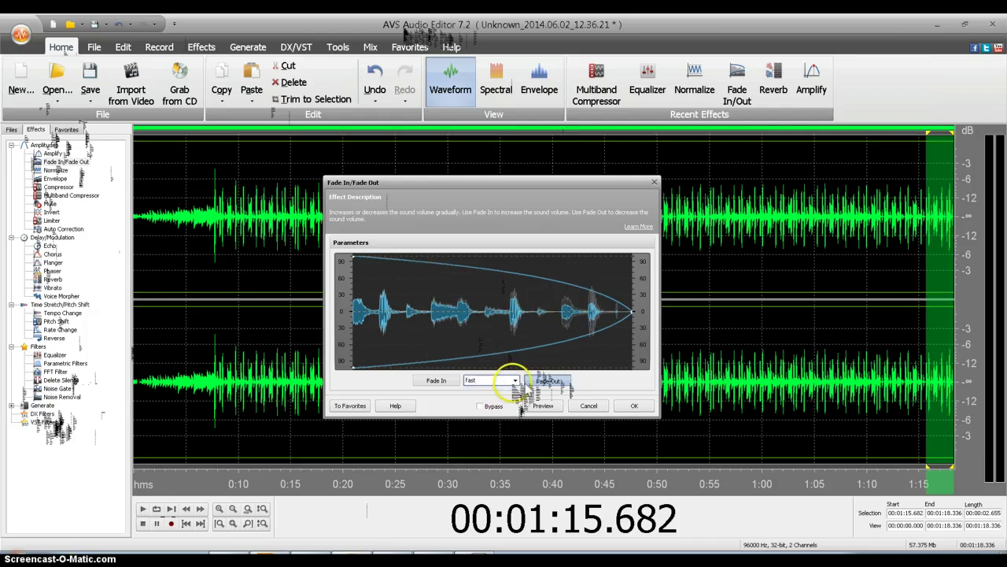
{"action": "left_click", "coordinate": [514, 381]}
{"action": "left_click", "coordinate": [508, 419]}
{"action": "left_click", "coordinate": [515, 381]}
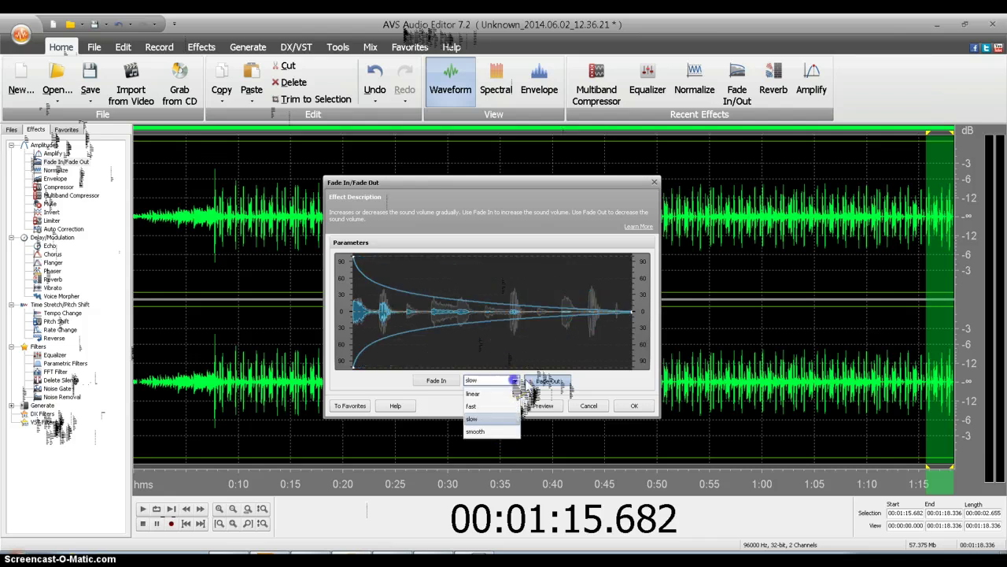
{"action": "left_click", "coordinate": [507, 431]}
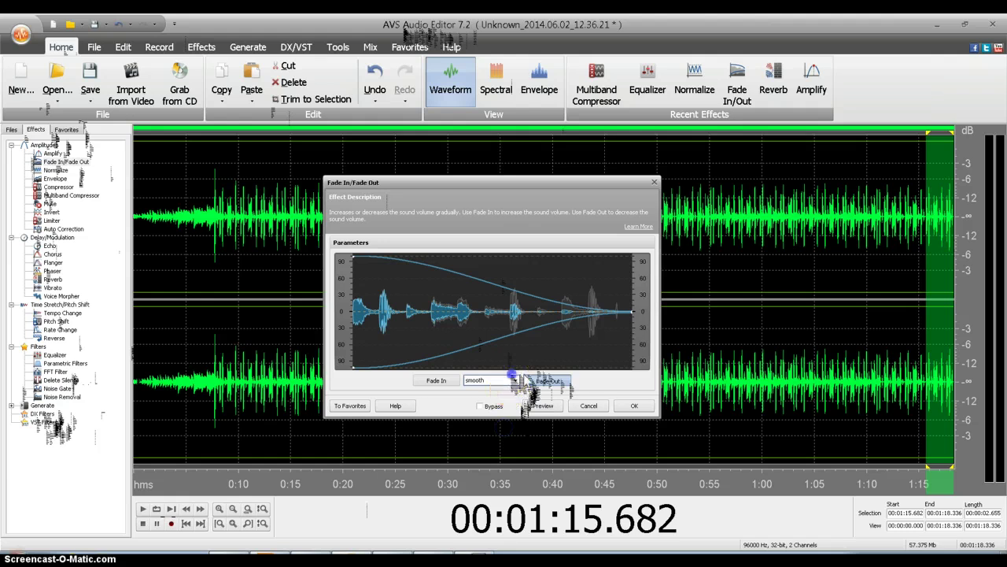
Step: Set the fade-out curve to linear and apply the effect to the selected ending of the clip
{"action": "left_click", "coordinate": [513, 380]}
{"action": "left_click", "coordinate": [488, 394]}
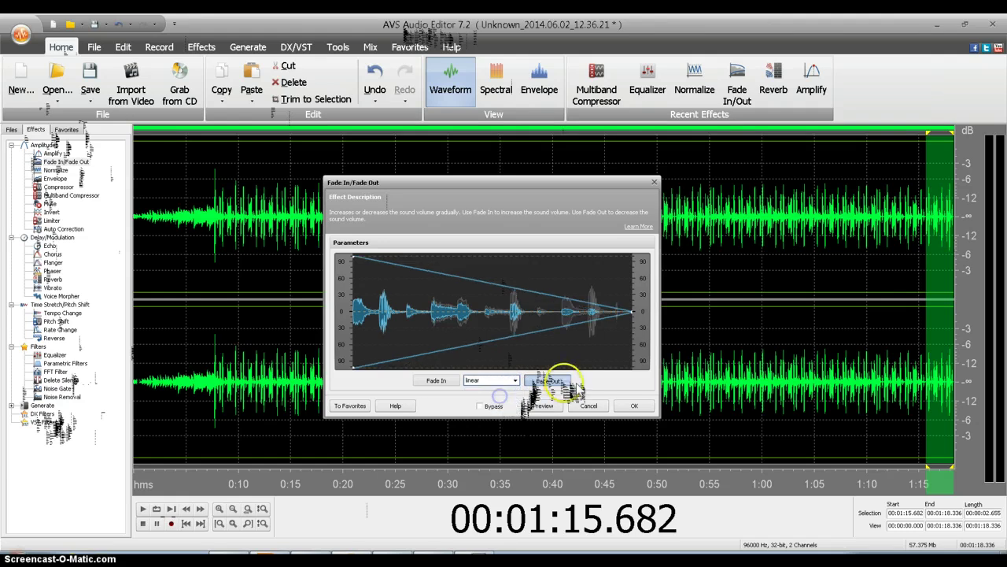
{"action": "left_click", "coordinate": [636, 406]}
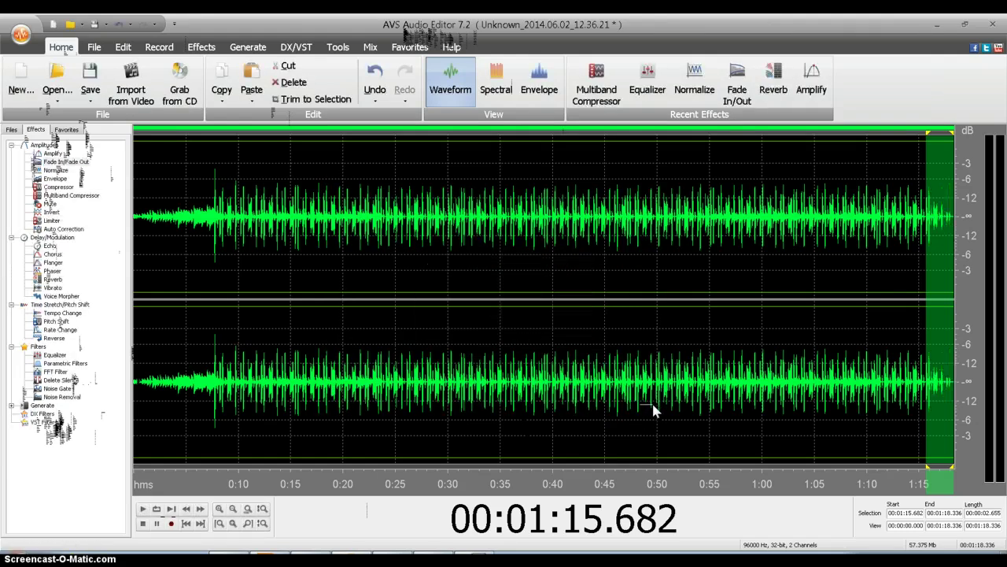
{"action": "left_click", "coordinate": [932, 344]}
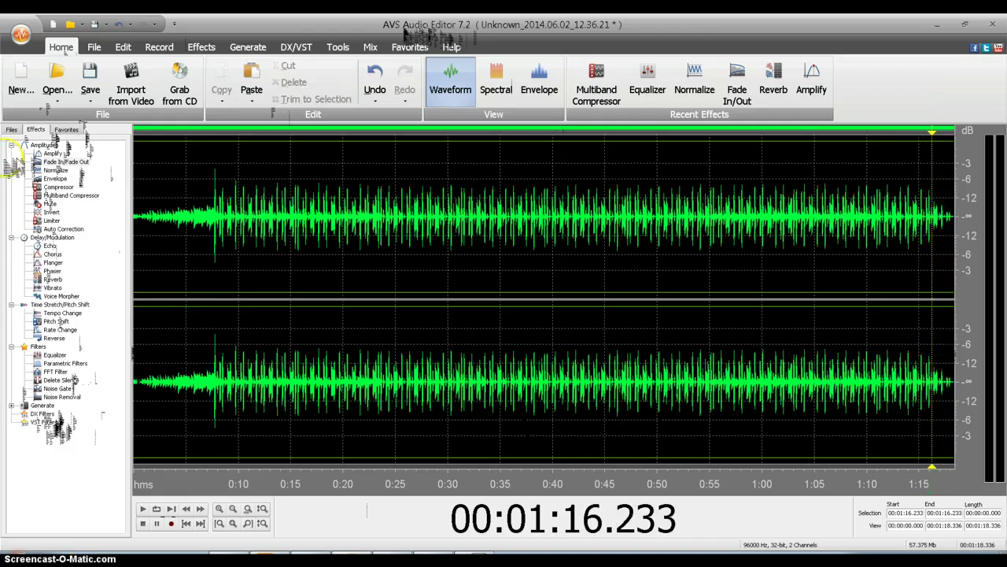
{"action": "left_click", "coordinate": [86, 101]}
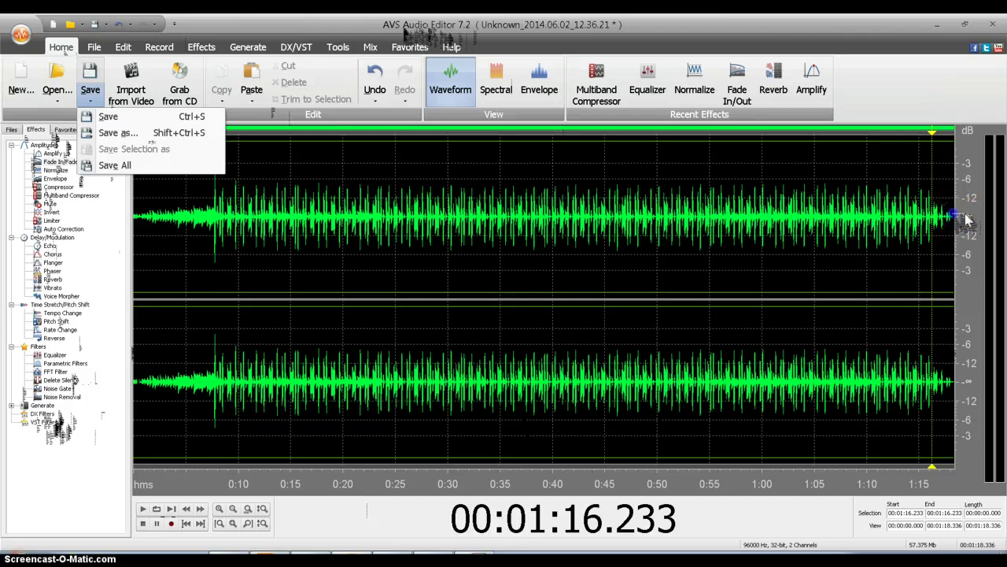
Step: Preview the Dance, 20 band promo tune two and GoodOverallfullshow equalizer presets on the whole clip and cancel the effect
{"action": "left_click_drag", "start_coordinate": [949, 218], "coordinate": [451, 236]}
{"action": "key", "text": "ctrl+a"}
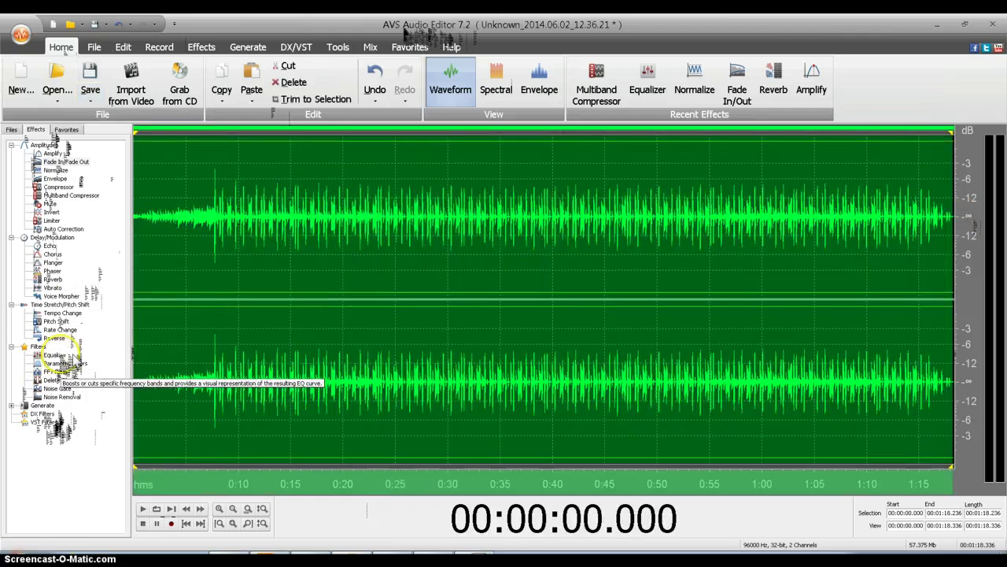
{"action": "double_click", "coordinate": [69, 356]}
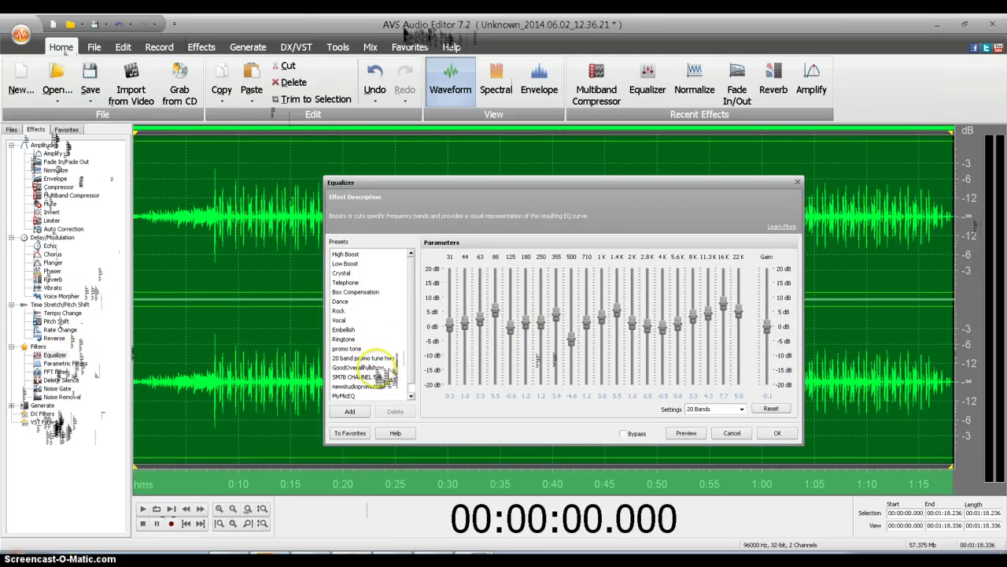
{"action": "left_click", "coordinate": [346, 301]}
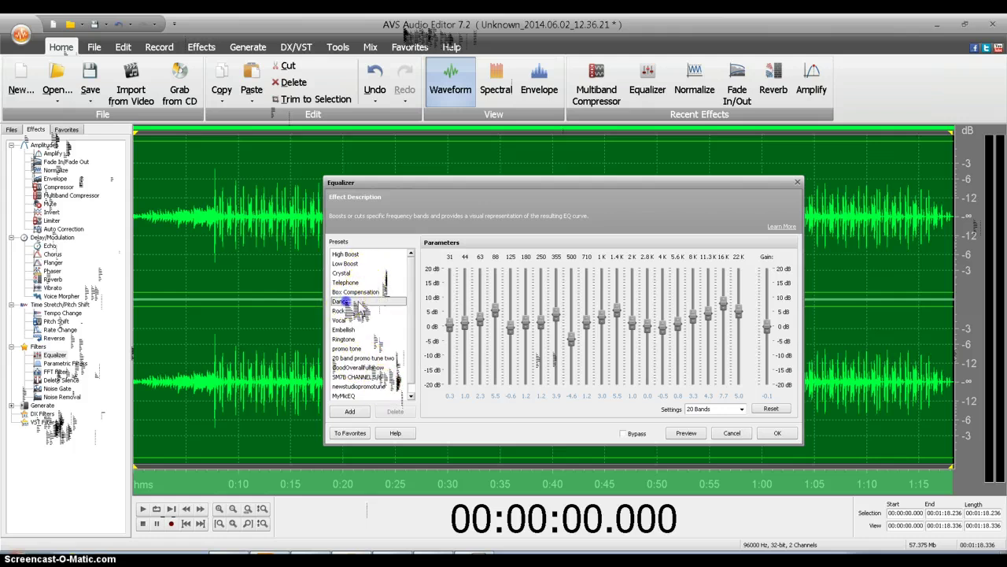
{"action": "left_click", "coordinate": [691, 433]}
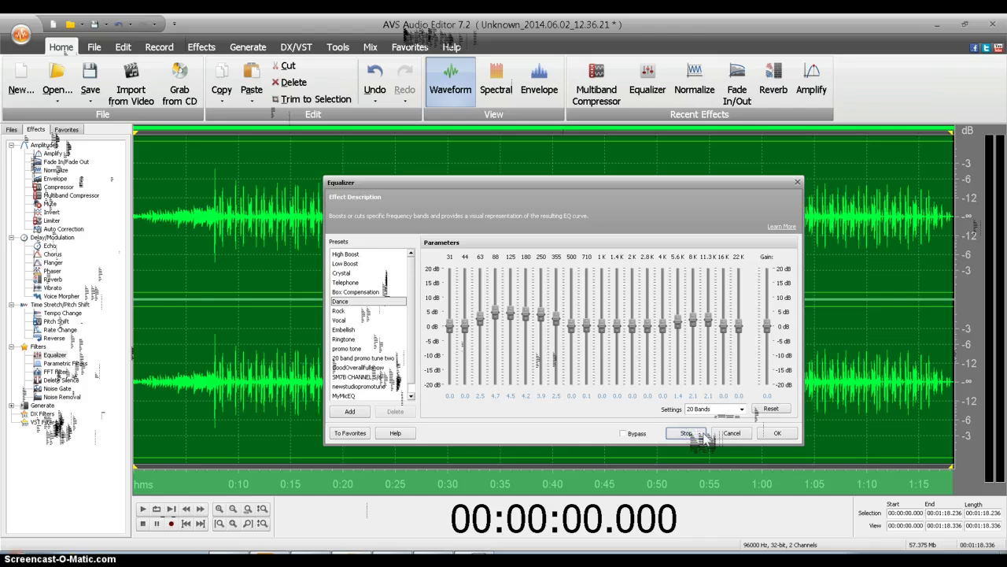
{"action": "left_click", "coordinate": [364, 356]}
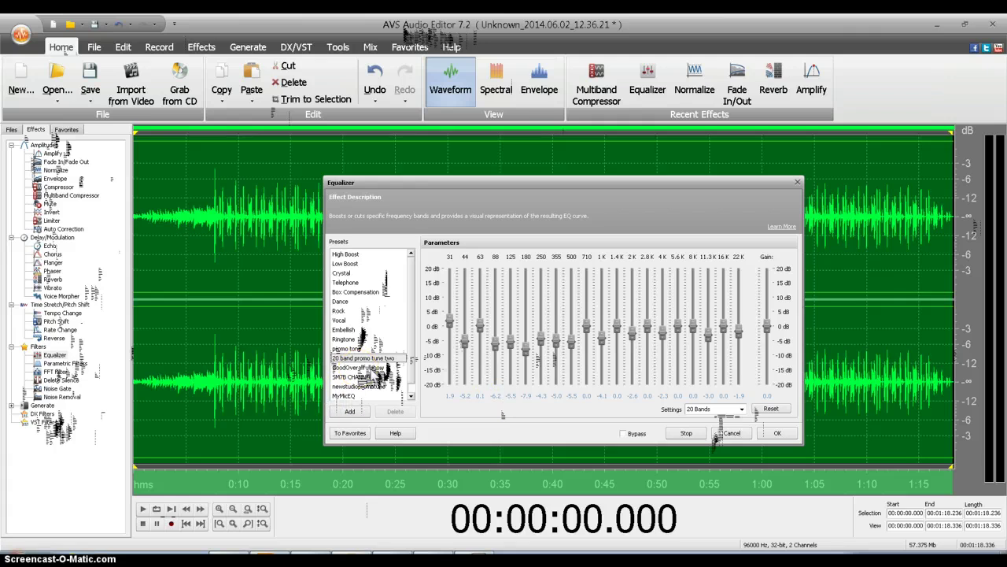
{"action": "left_click", "coordinate": [358, 367]}
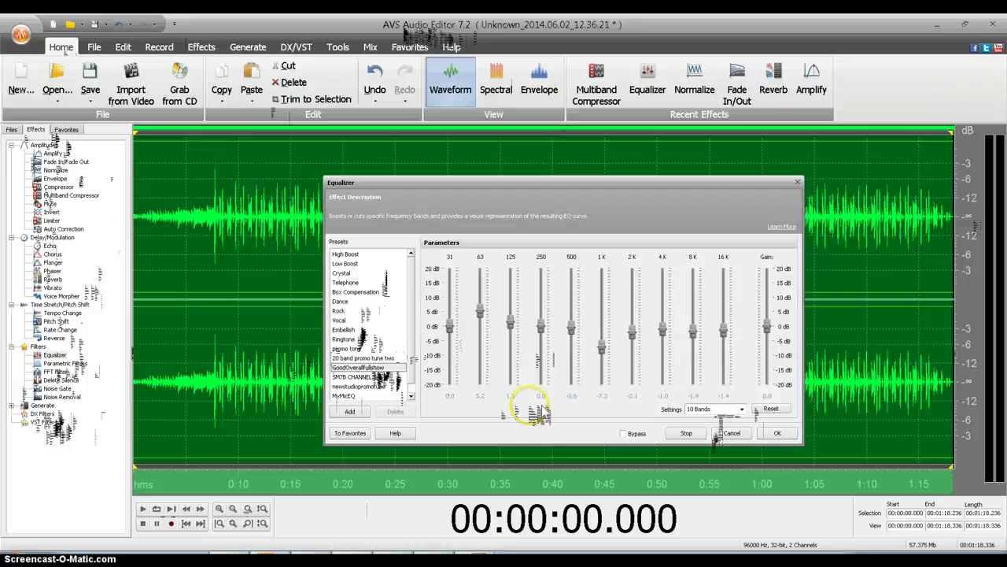
{"action": "left_click", "coordinate": [730, 433]}
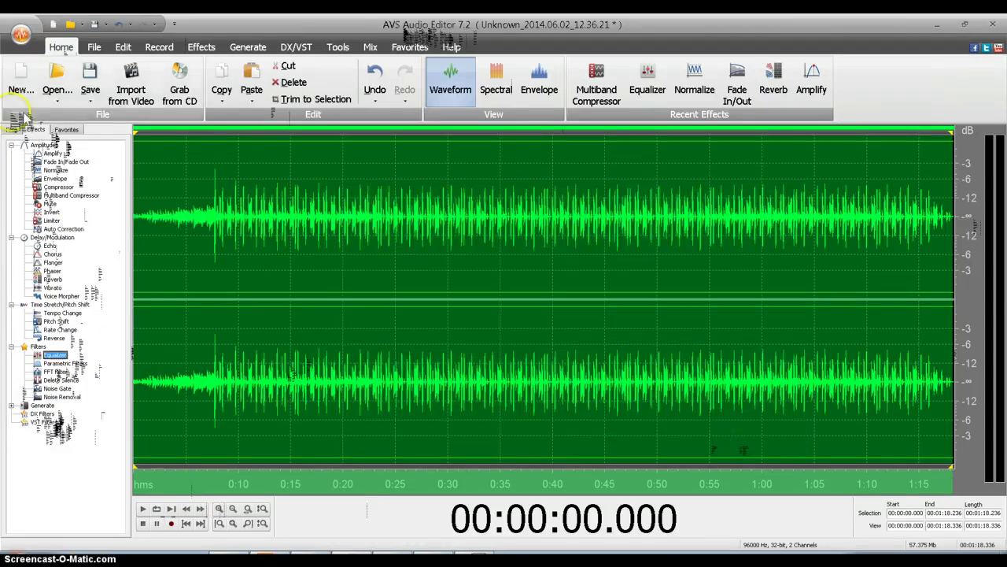
Step: Save the clip as an MP3 file named BB21MIN18 in the New Bumbers 2014 folder, without opening the saved file
{"action": "left_click", "coordinate": [90, 96]}
{"action": "left_click", "coordinate": [137, 134]}
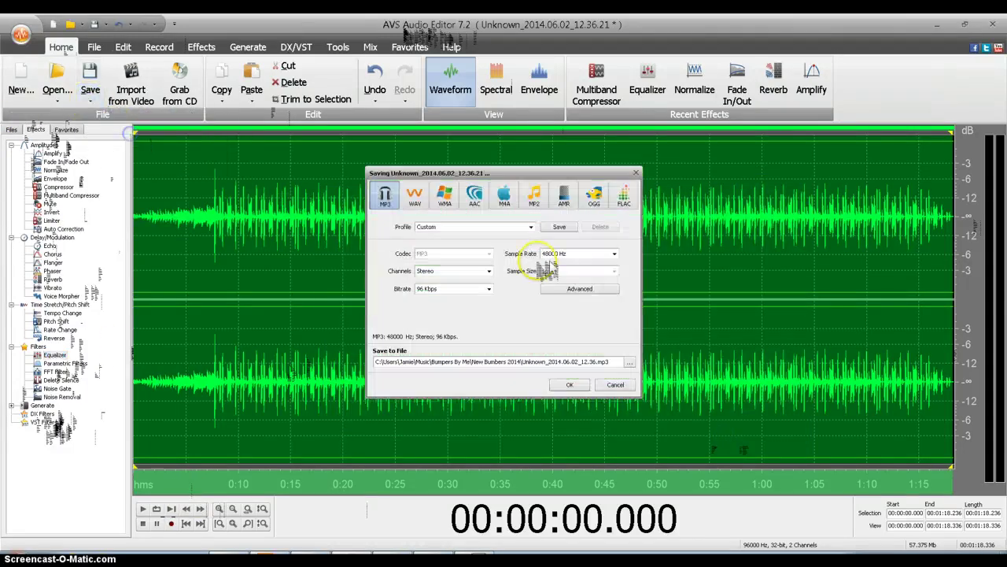
{"action": "left_click", "coordinate": [633, 362]}
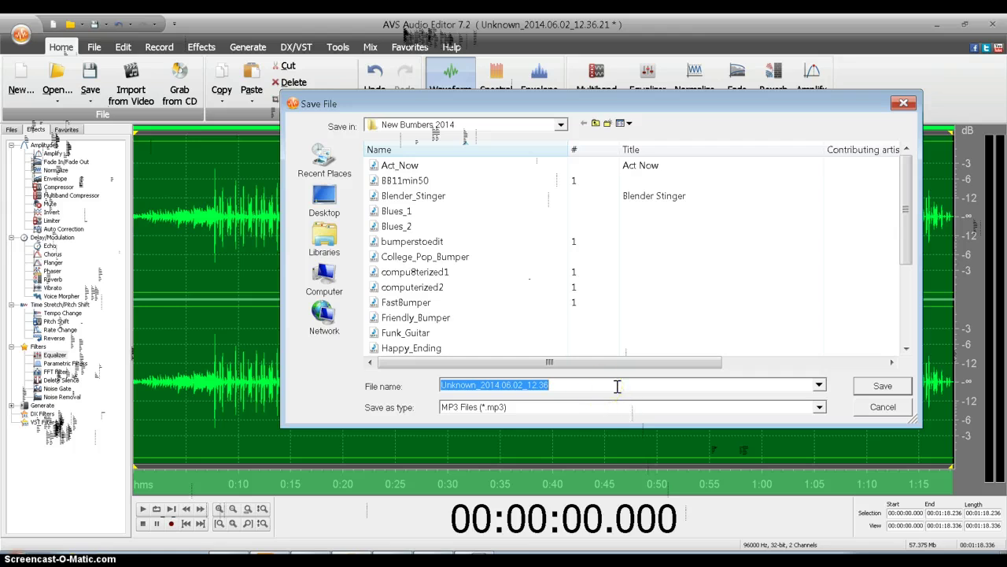
{"action": "key", "text": "Caps_Lock"}
{"action": "type", "text": "BB"}
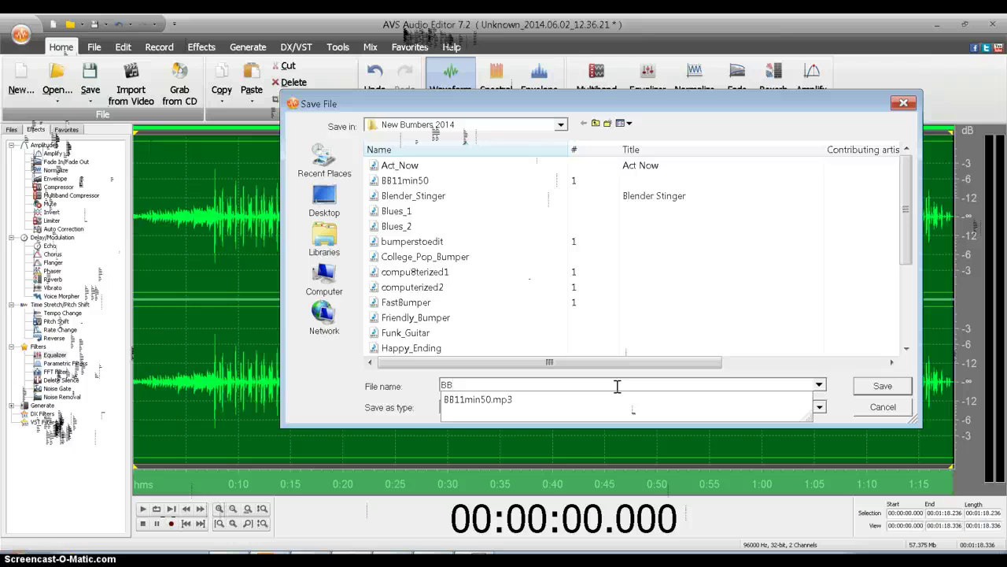
{"action": "type", "text": "21MIN18"}
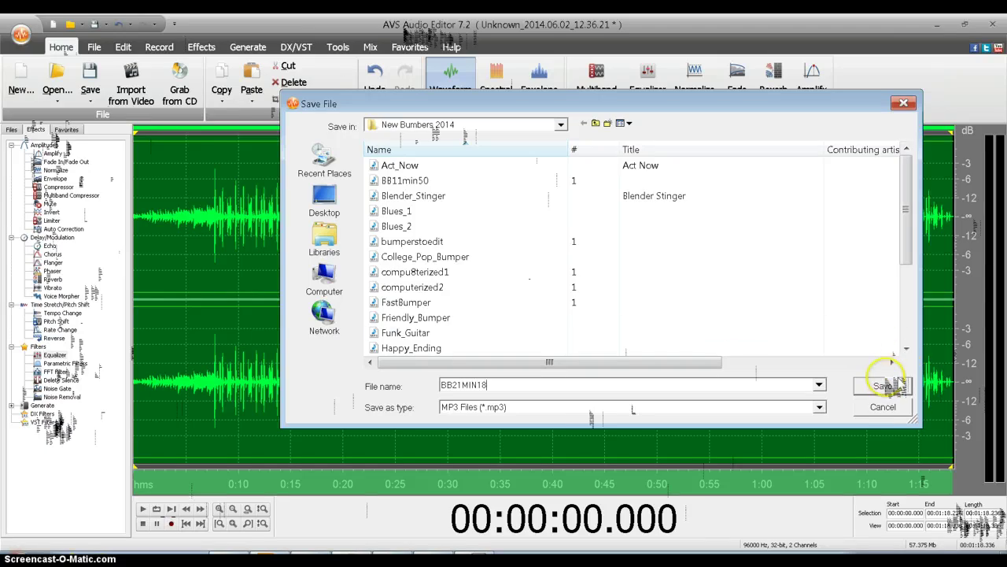
{"action": "left_click", "coordinate": [885, 386]}
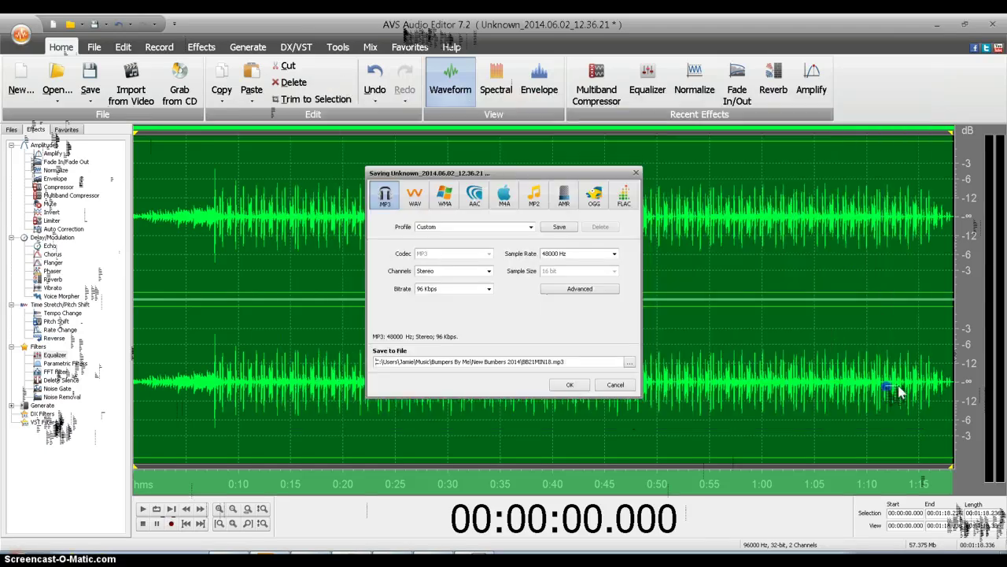
{"action": "left_click", "coordinate": [570, 384]}
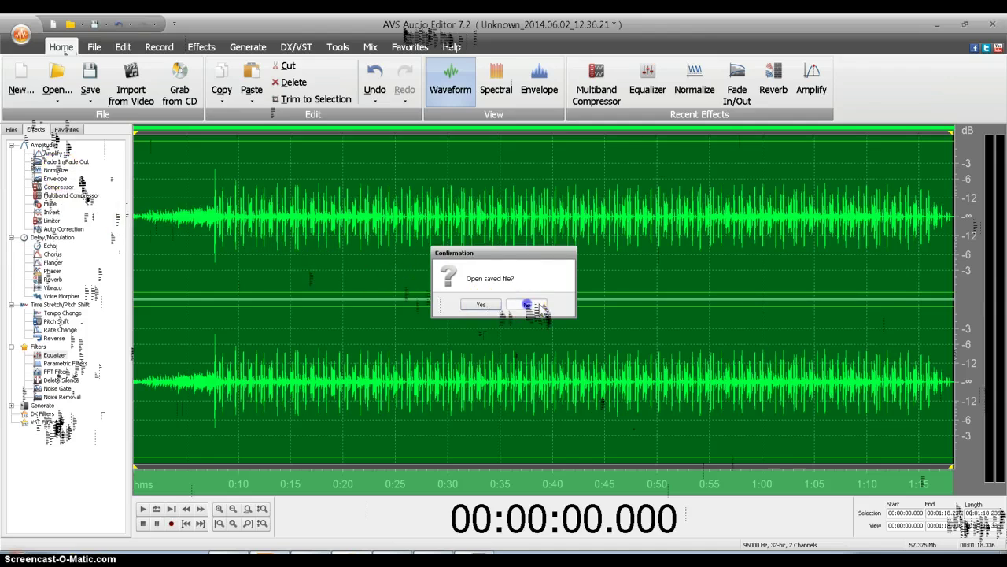
{"action": "left_click", "coordinate": [525, 305]}
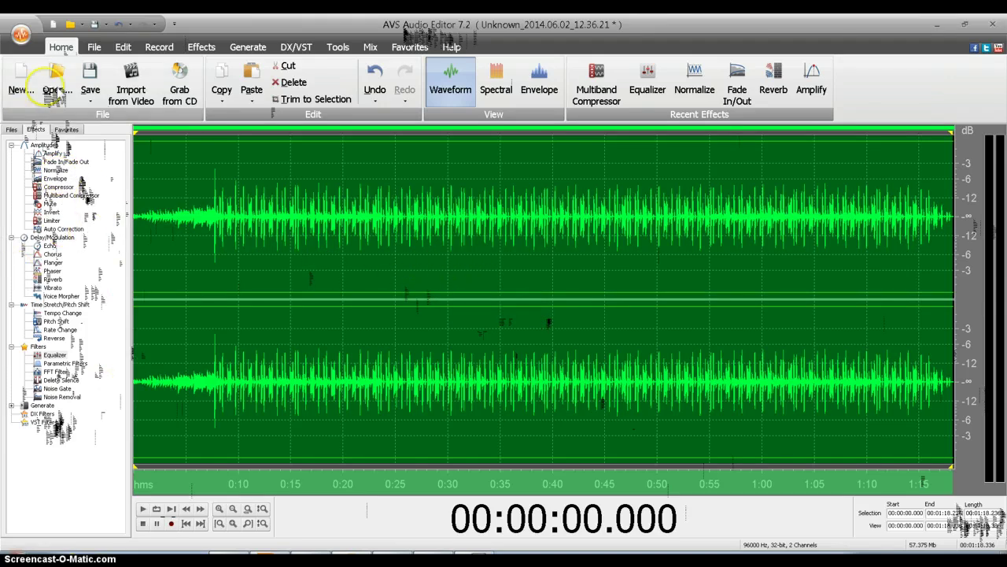
Step: Close the finished clip without saving its changes and display the longer recording Unknown_2014.06.01_15.32.37
{"action": "left_click", "coordinate": [12, 129]}
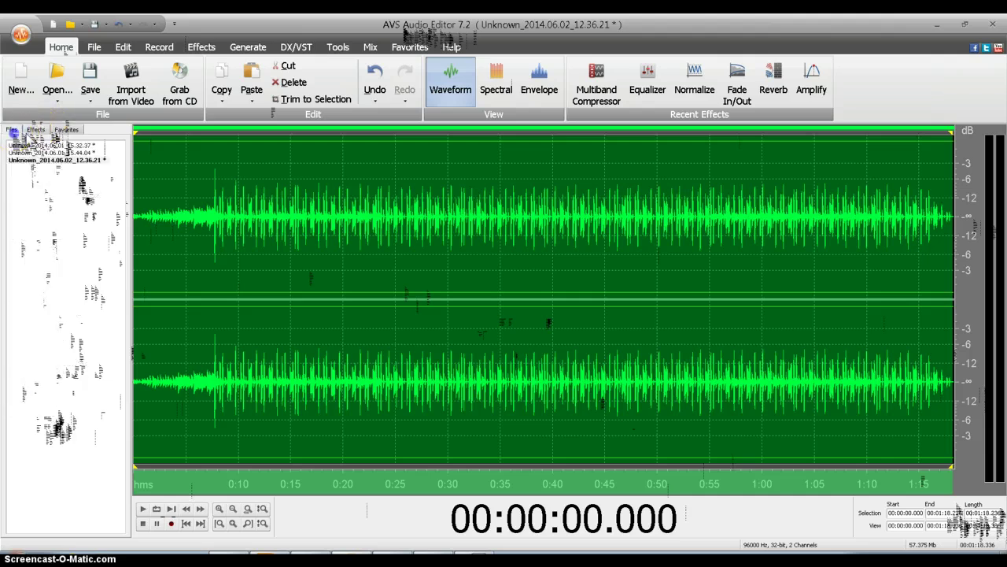
{"action": "right_click", "coordinate": [38, 160]}
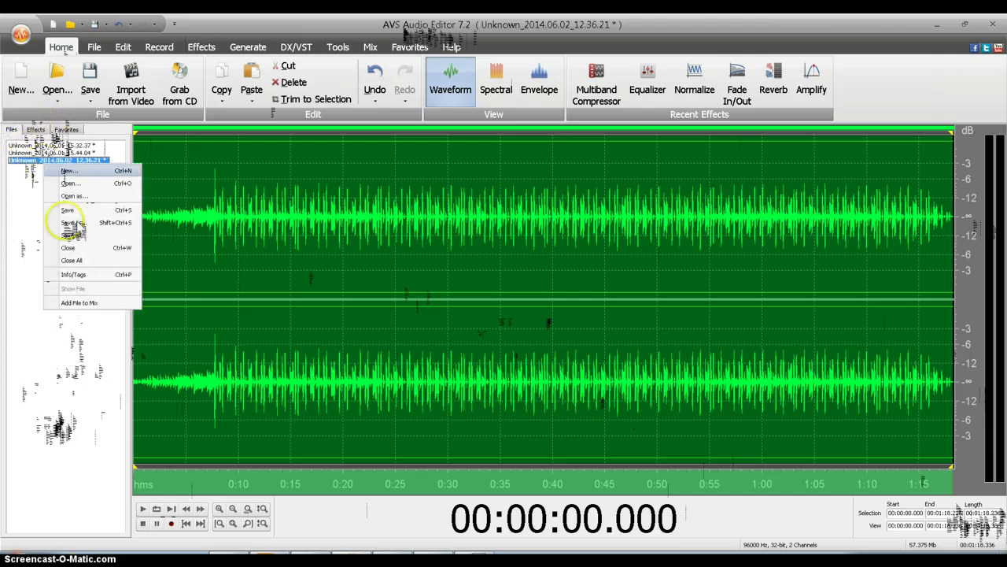
{"action": "left_click", "coordinate": [75, 250]}
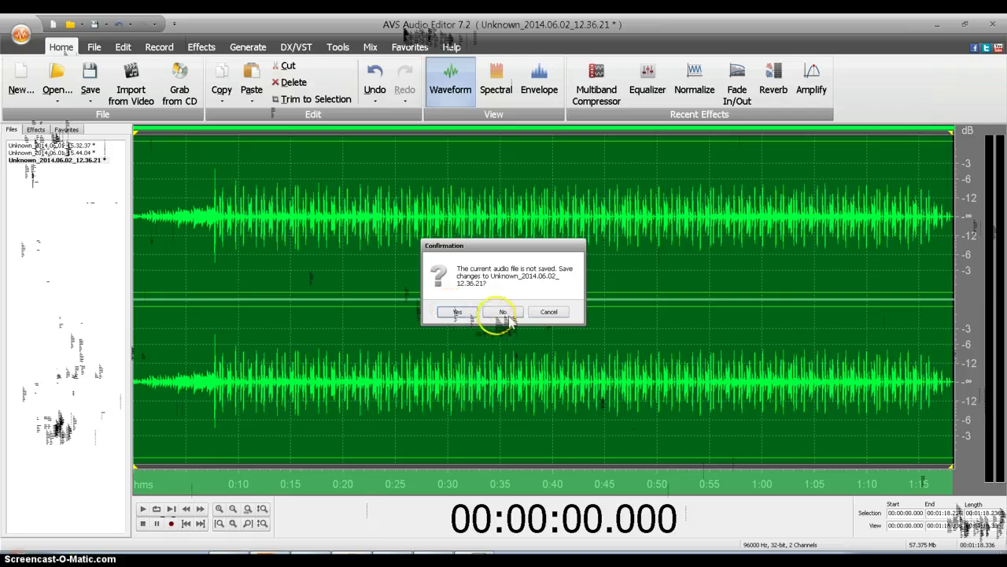
{"action": "left_click", "coordinate": [506, 315]}
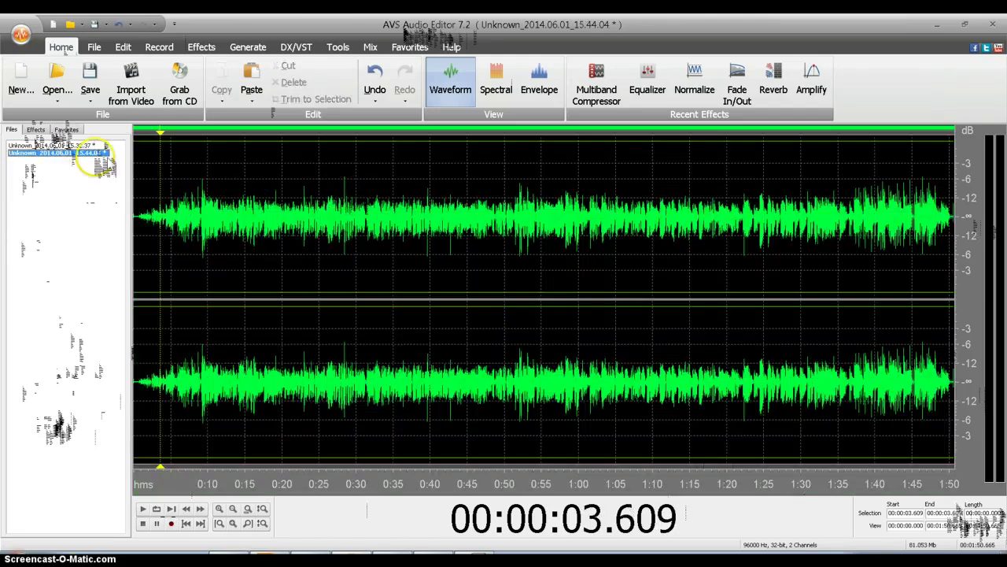
{"action": "left_click", "coordinate": [70, 146]}
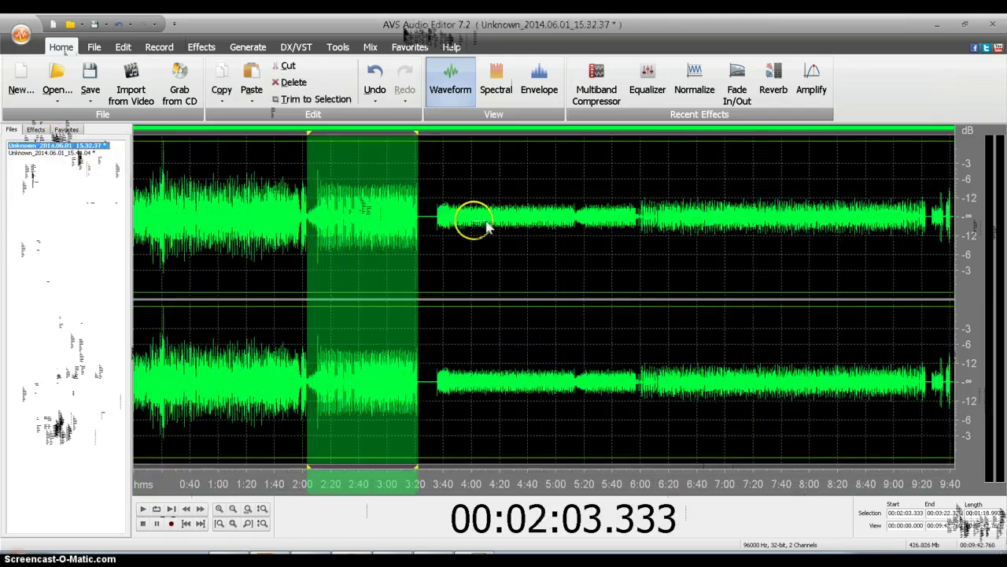
Step: Play the quieter music section from about 3:35 and sample it at several points up to about 5:08
{"action": "left_click", "coordinate": [436, 218]}
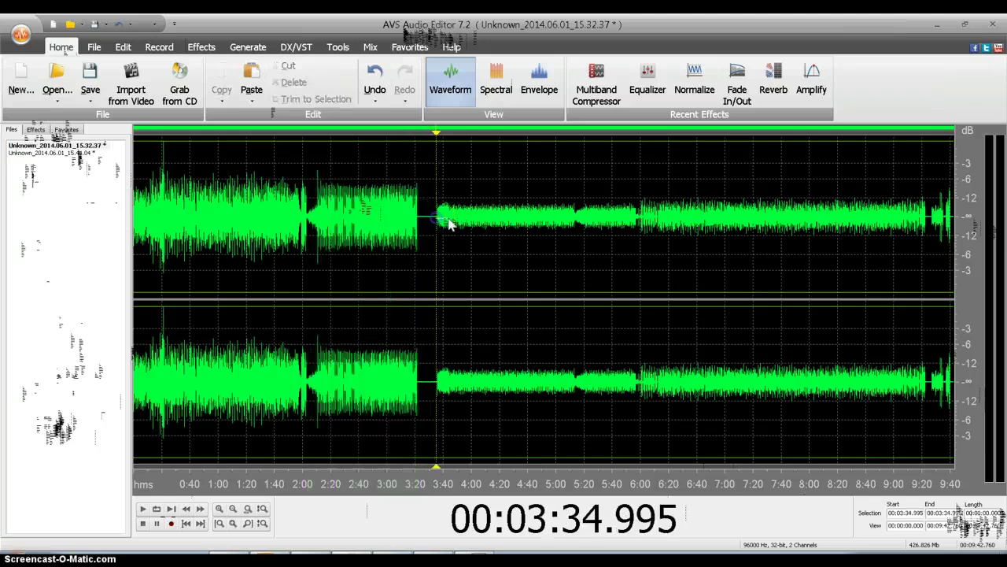
{"action": "left_click", "coordinate": [143, 509]}
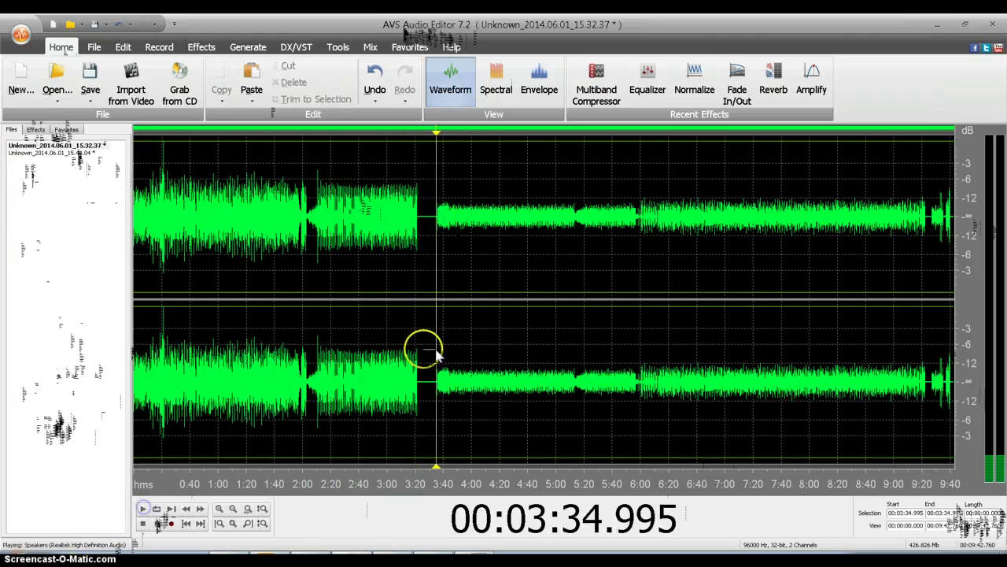
{"action": "left_click", "coordinate": [445, 214]}
{"action": "left_click", "coordinate": [453, 215]}
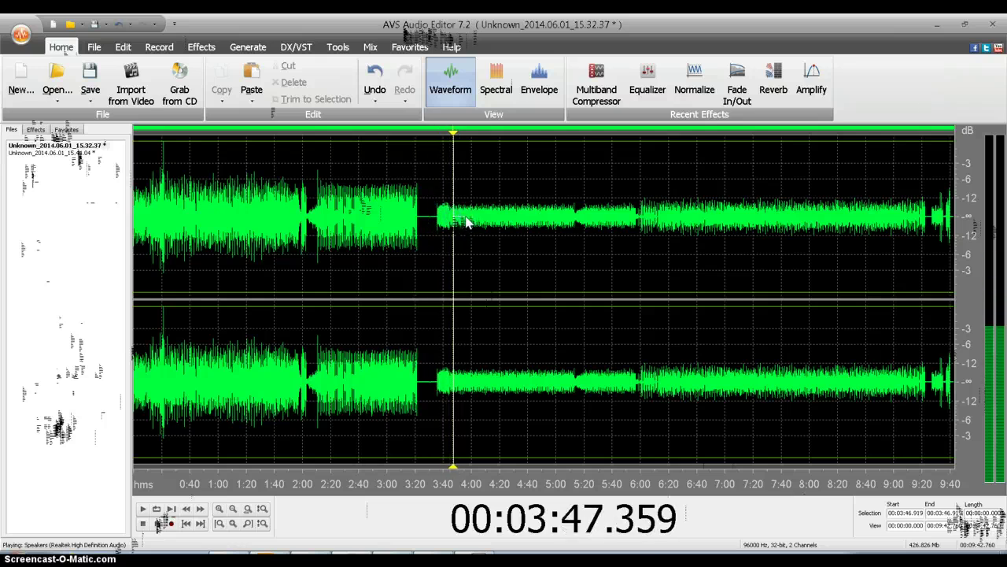
{"action": "left_click", "coordinate": [450, 215]}
{"action": "left_click", "coordinate": [474, 216]}
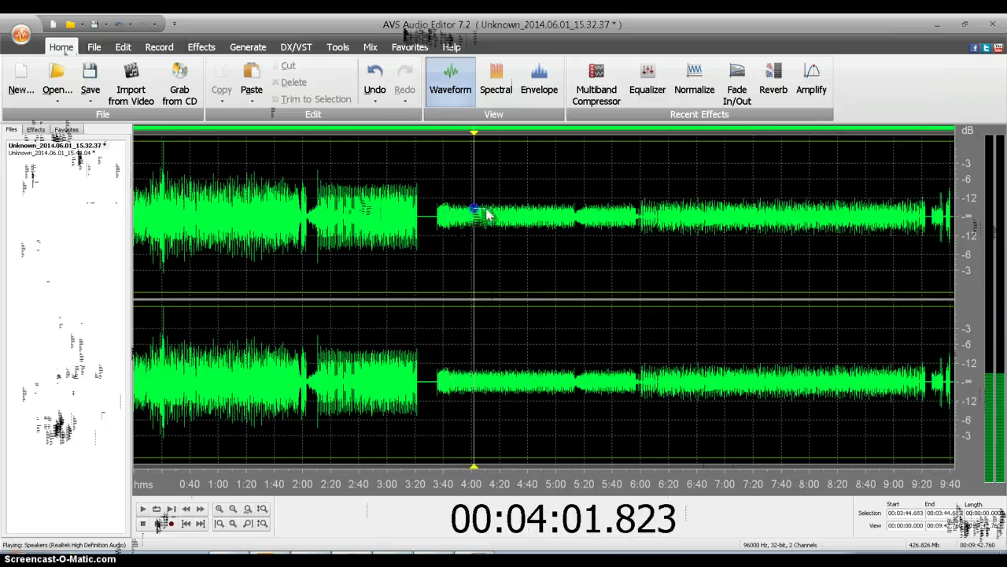
{"action": "left_click", "coordinate": [542, 218]}
{"action": "left_click", "coordinate": [557, 220]}
{"action": "left_click", "coordinate": [566, 220]}
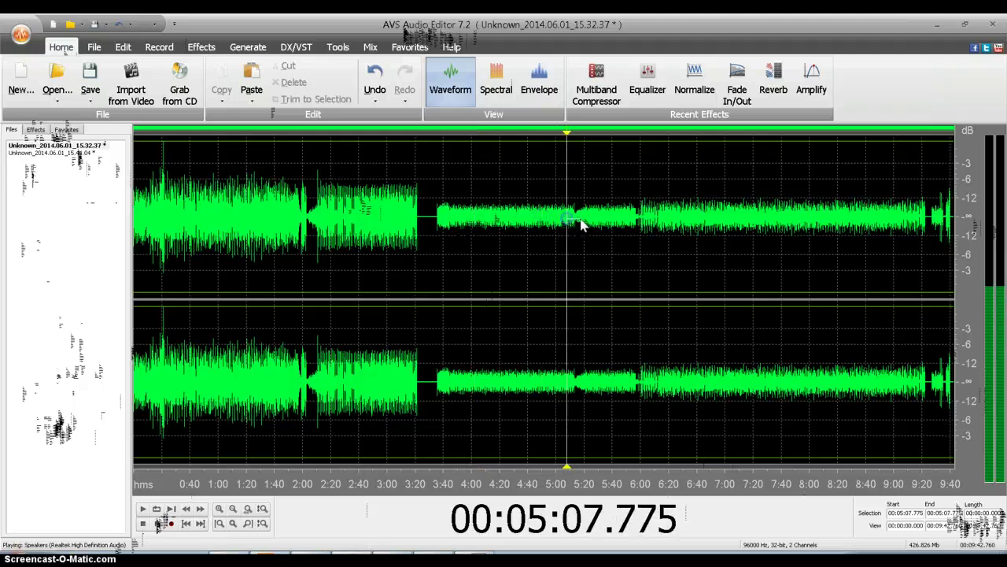
Step: Sample the rest of the music section up to about 5:58 to locate where it ends
{"action": "left_click", "coordinate": [576, 220]}
{"action": "left_click", "coordinate": [594, 217]}
{"action": "left_click", "coordinate": [624, 220]}
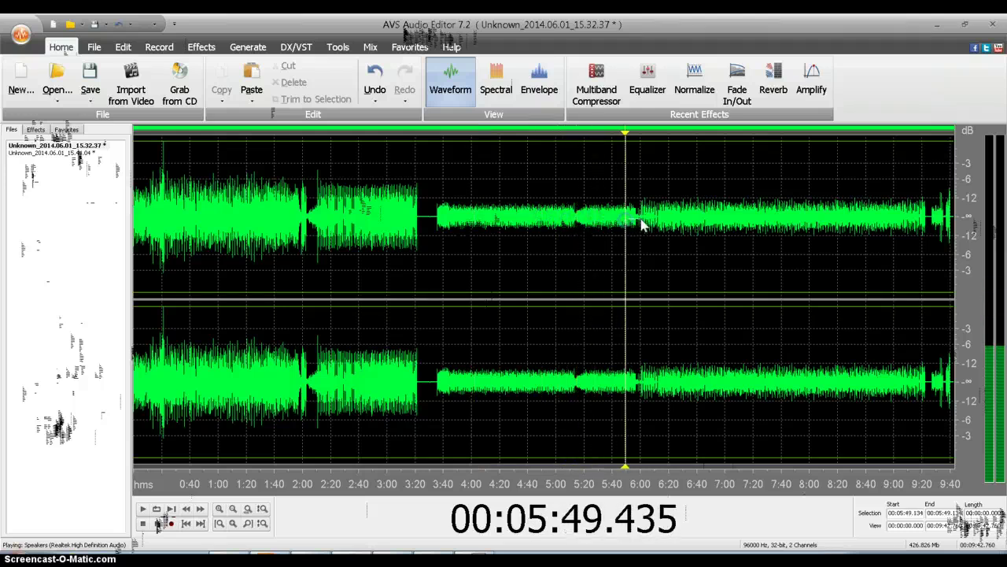
{"action": "left_click", "coordinate": [630, 220]}
{"action": "left_click", "coordinate": [633, 219]}
{"action": "left_click", "coordinate": [635, 218]}
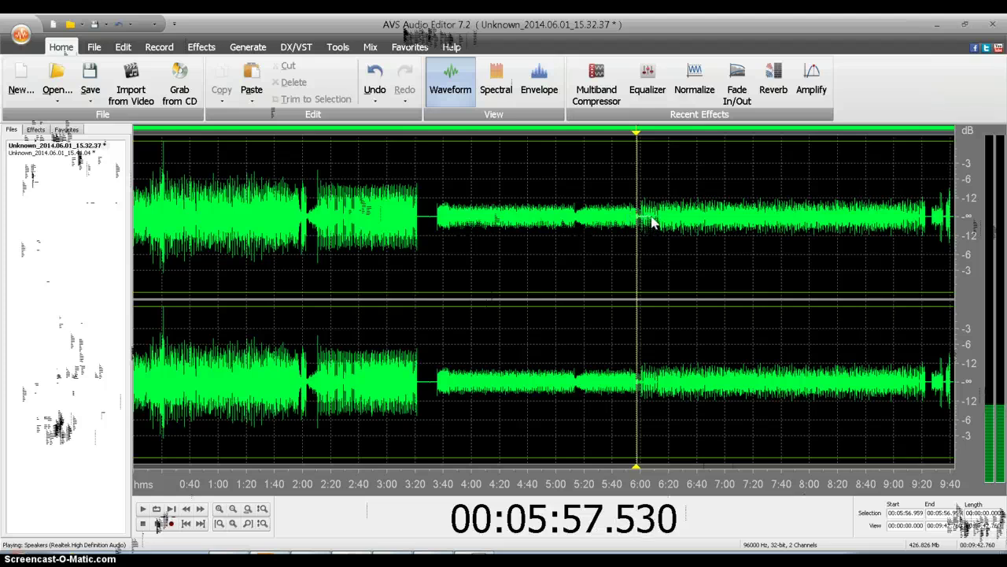
{"action": "left_click", "coordinate": [639, 218]}
{"action": "left_click", "coordinate": [637, 217]}
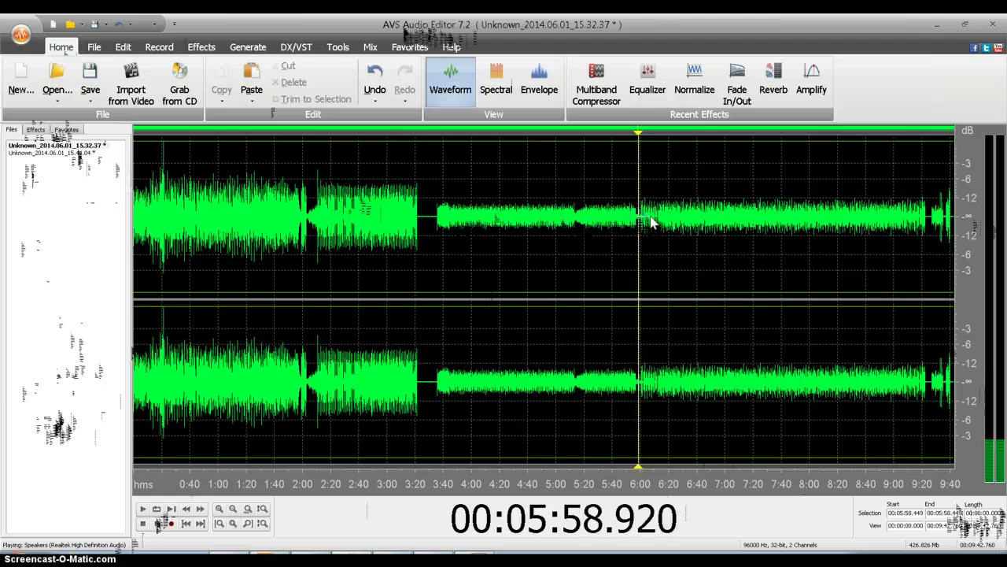
{"action": "left_click", "coordinate": [638, 217]}
Step: Select the recording from about 3:35 to 5:58 and copy that section
{"action": "left_click_drag", "start_coordinate": [637, 222], "coordinate": [437, 226]}
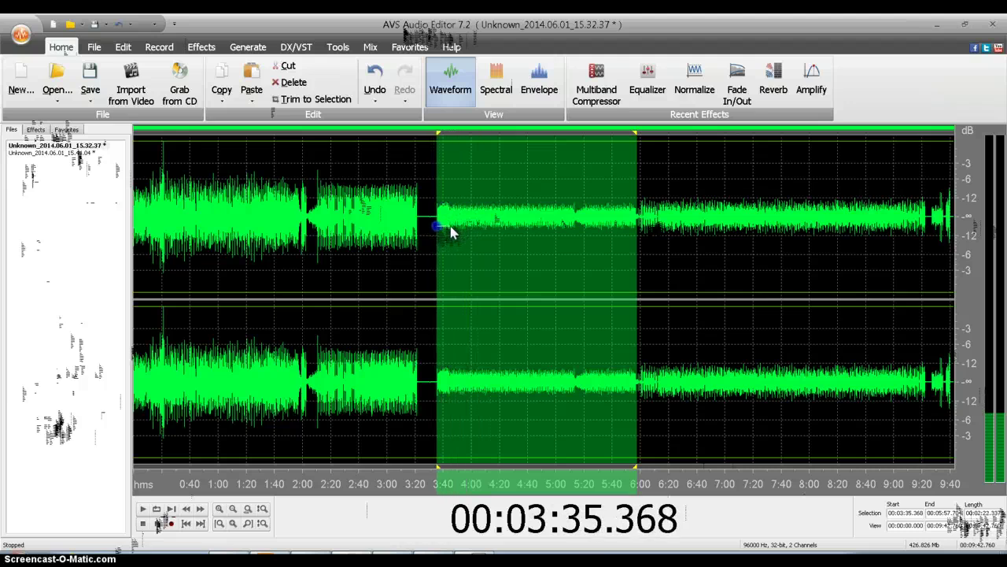
{"action": "right_click", "coordinate": [450, 223]}
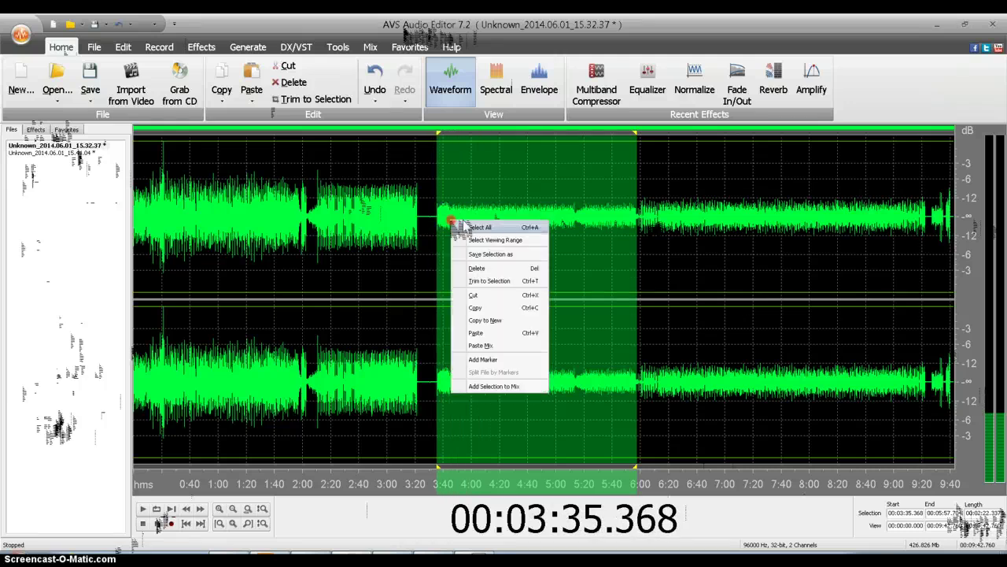
{"action": "left_click", "coordinate": [486, 308]}
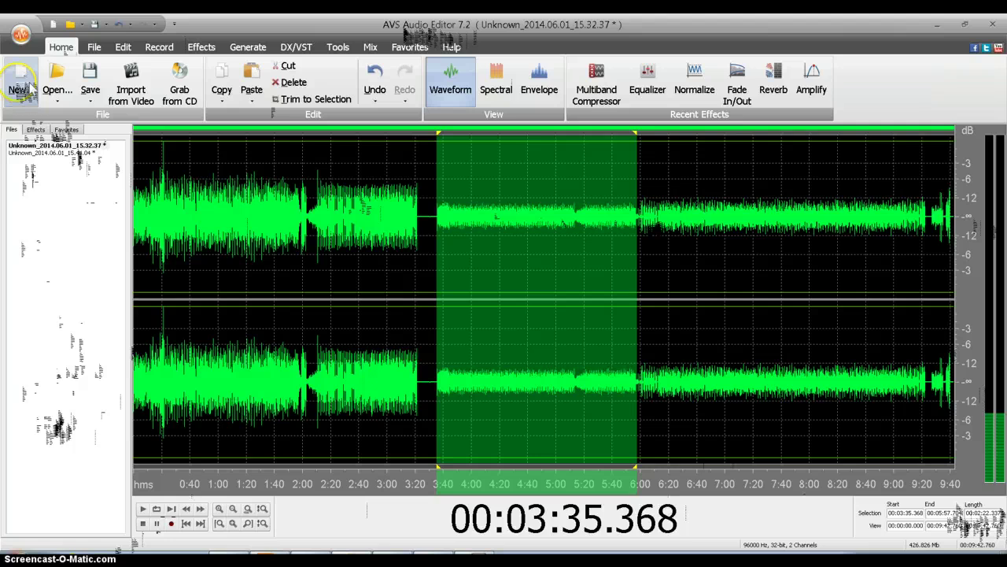
Step: Create a new 96000 Hz, 32-bit stereo file and paste the copied section into it
{"action": "left_click", "coordinate": [20, 88]}
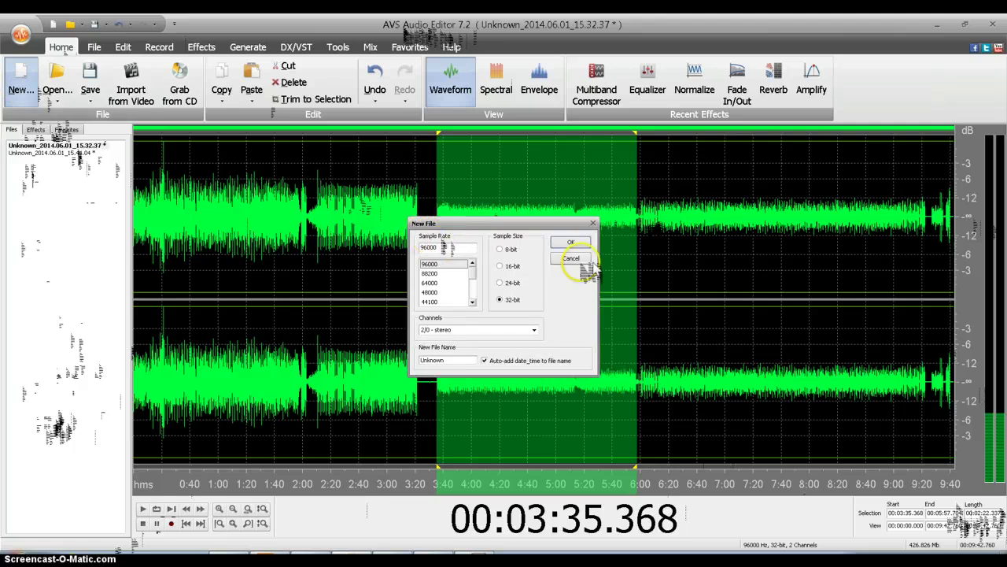
{"action": "left_click", "coordinate": [572, 242]}
{"action": "right_click", "coordinate": [281, 222]}
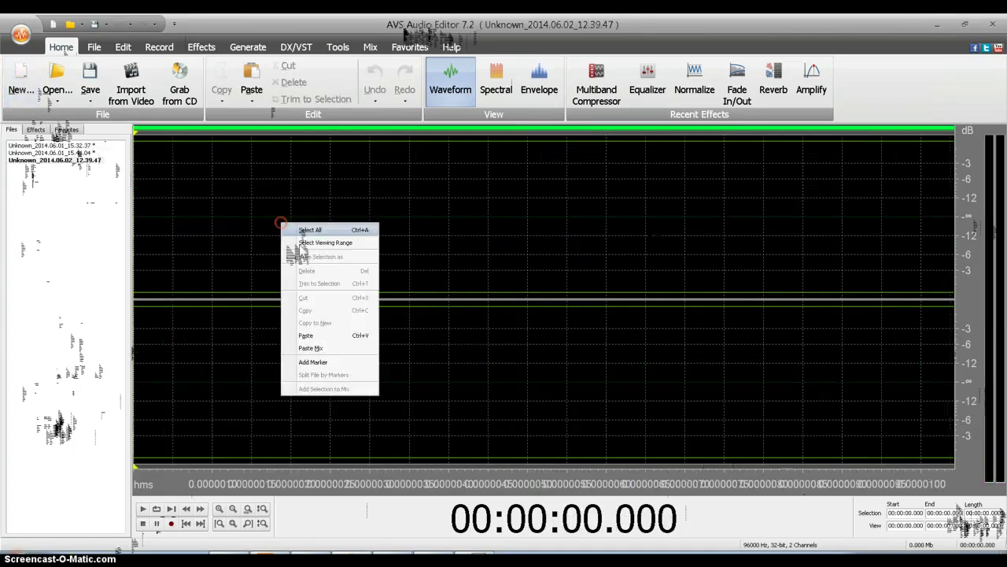
{"action": "left_click", "coordinate": [331, 335]}
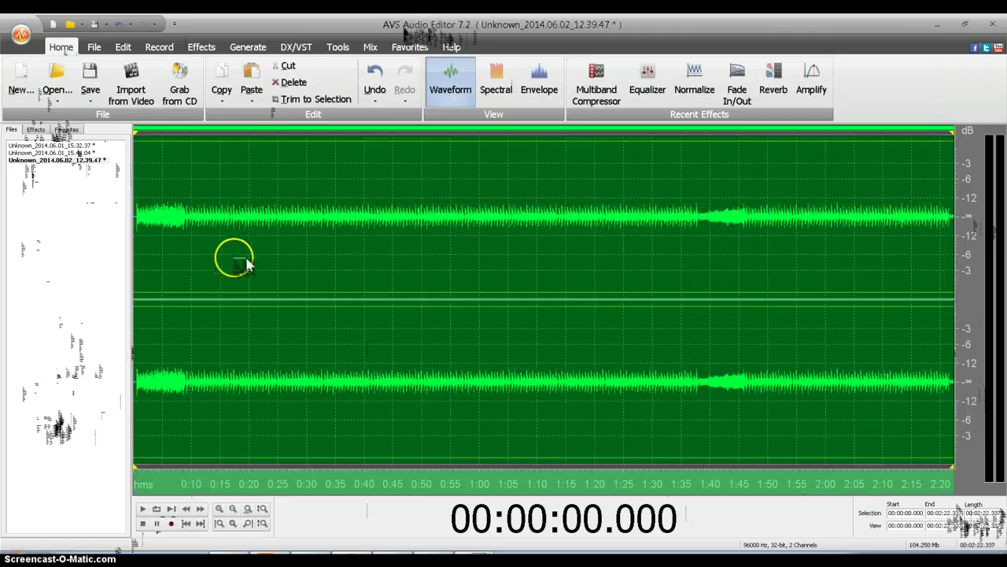
Step: Preview the Amplify effect at 3.9 dB on the whole pasted clip and apply it
{"action": "left_click", "coordinate": [35, 129]}
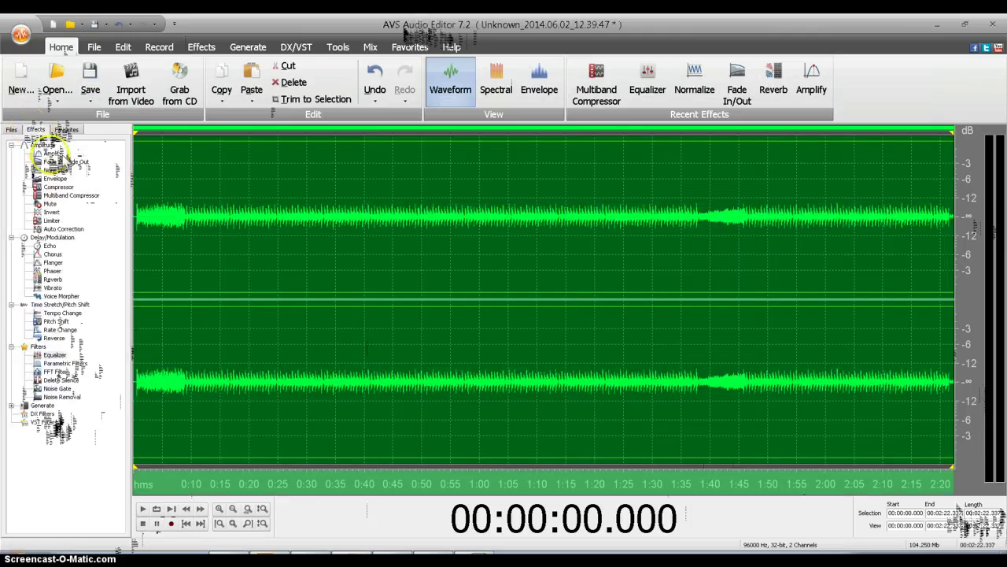
{"action": "double_click", "coordinate": [52, 153]}
{"action": "left_click_drag", "start_coordinate": [496, 370], "coordinate": [536, 370]}
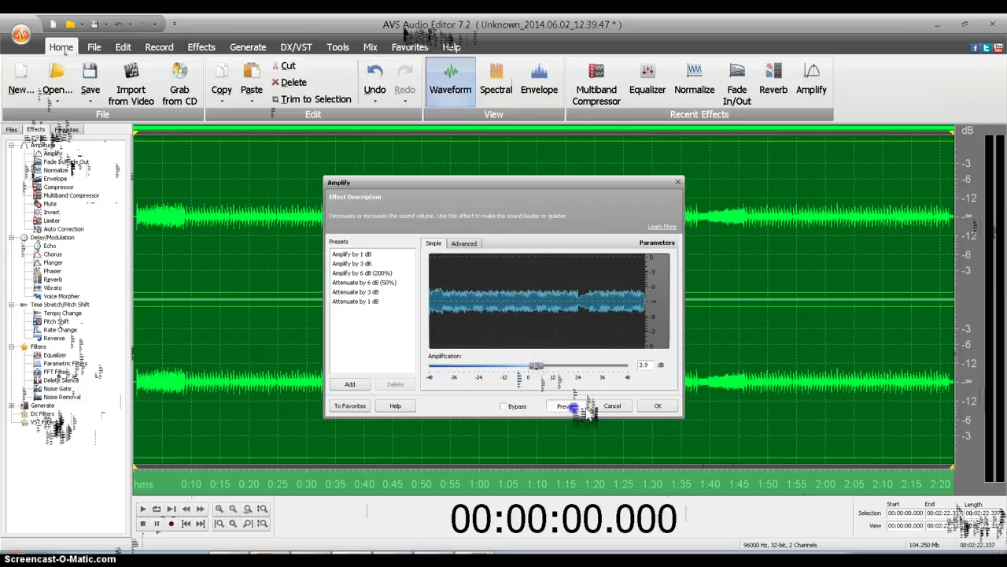
{"action": "left_click", "coordinate": [536, 366]}
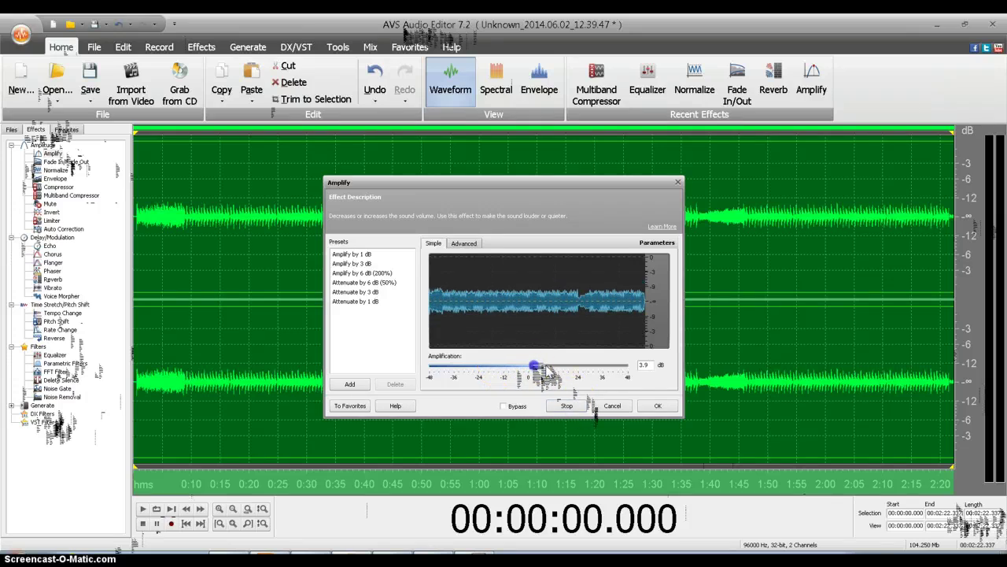
{"action": "left_click", "coordinate": [658, 405]}
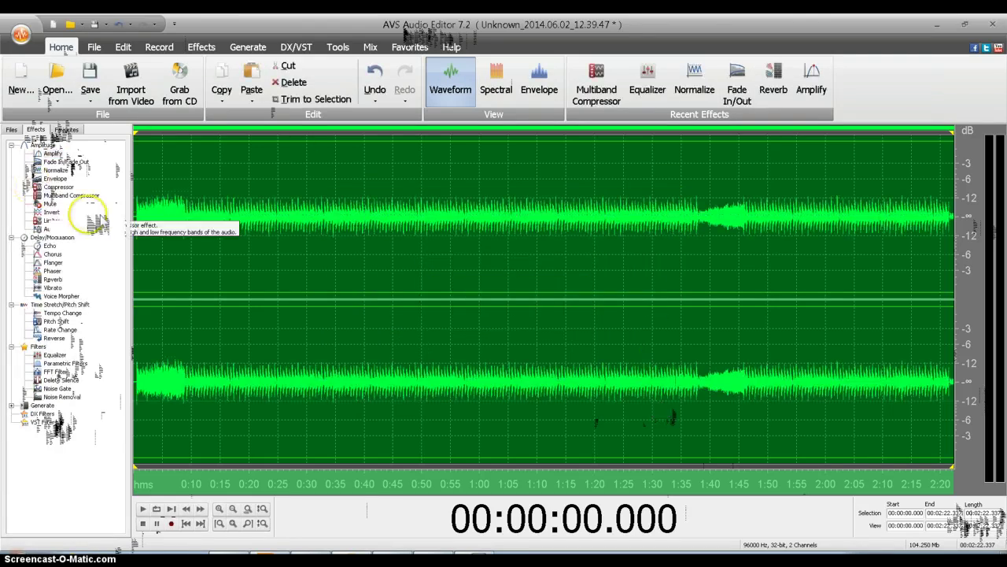
Step: Cut the silent stretch of about 0.5 seconds from the very start of the clip
{"action": "left_click_drag", "start_coordinate": [137, 217], "coordinate": [110, 219]}
{"action": "right_click", "coordinate": [150, 217]}
{"action": "left_click", "coordinate": [177, 301]}
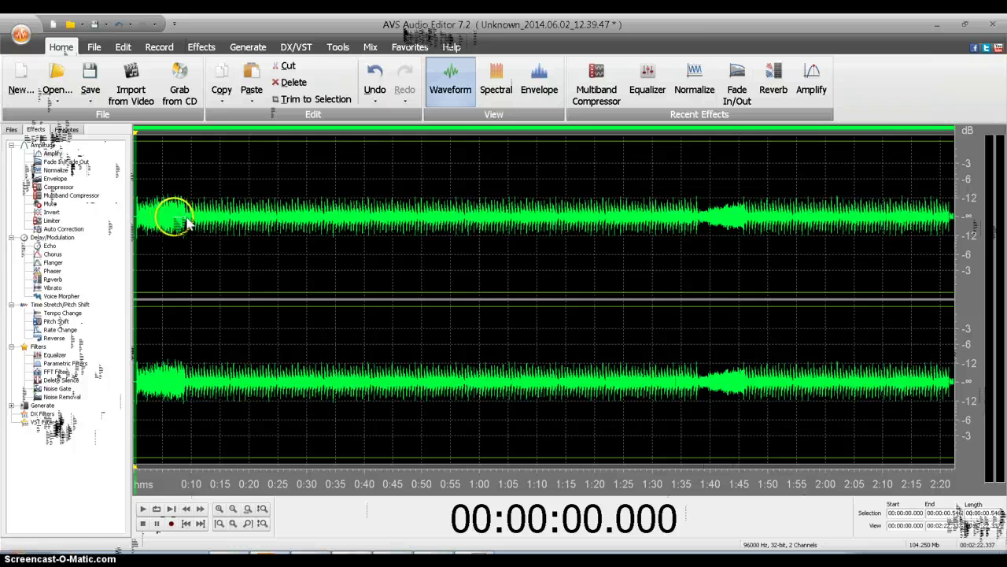
{"action": "right_click", "coordinate": [148, 224]}
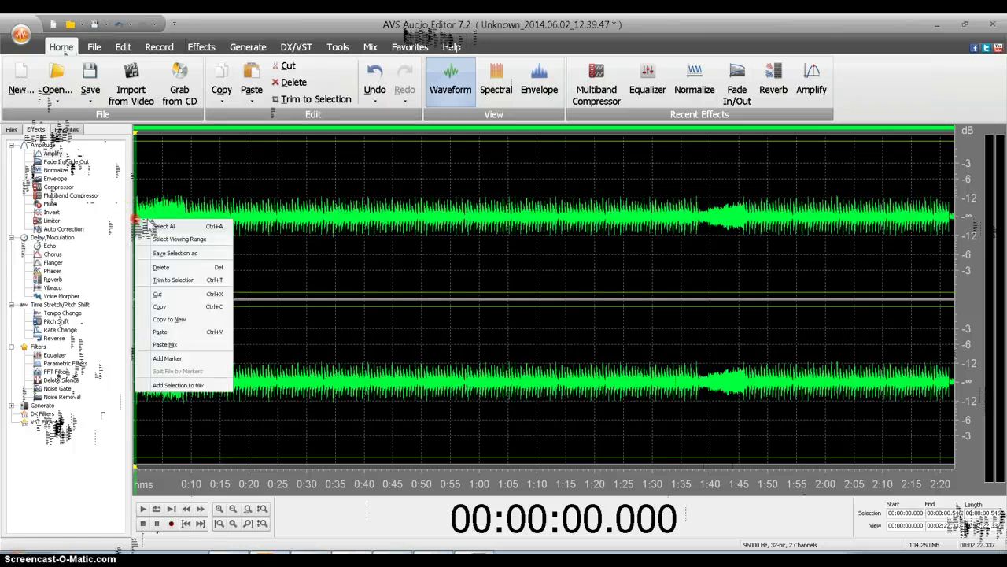
{"action": "left_click", "coordinate": [183, 288]}
Step: Select about the first 4.17 seconds of the clip and set the Fade In/Fade Out effect to fade in
{"action": "left_click_drag", "start_coordinate": [135, 213], "coordinate": [157, 217]}
{"action": "double_click", "coordinate": [55, 161]}
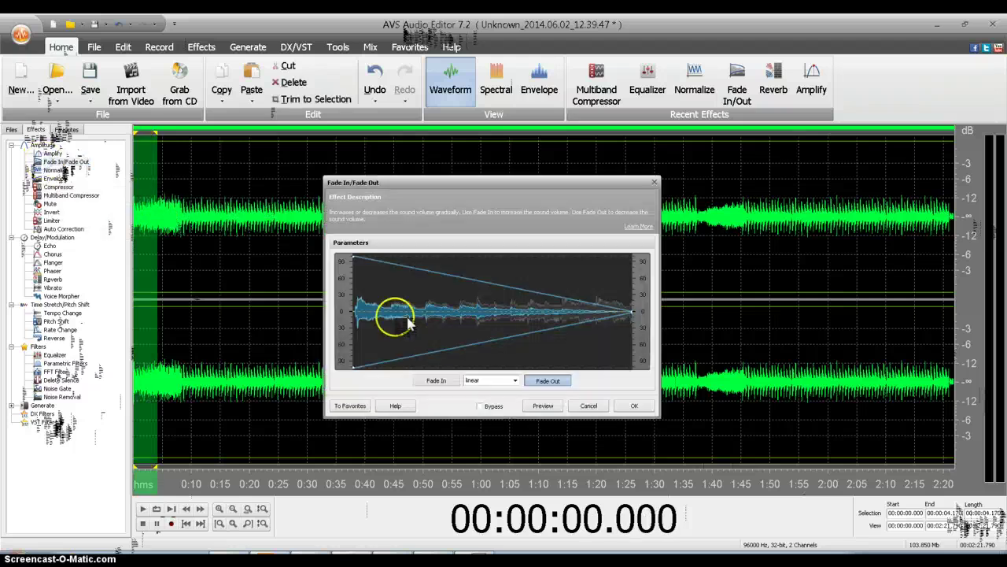
{"action": "left_click", "coordinate": [437, 381]}
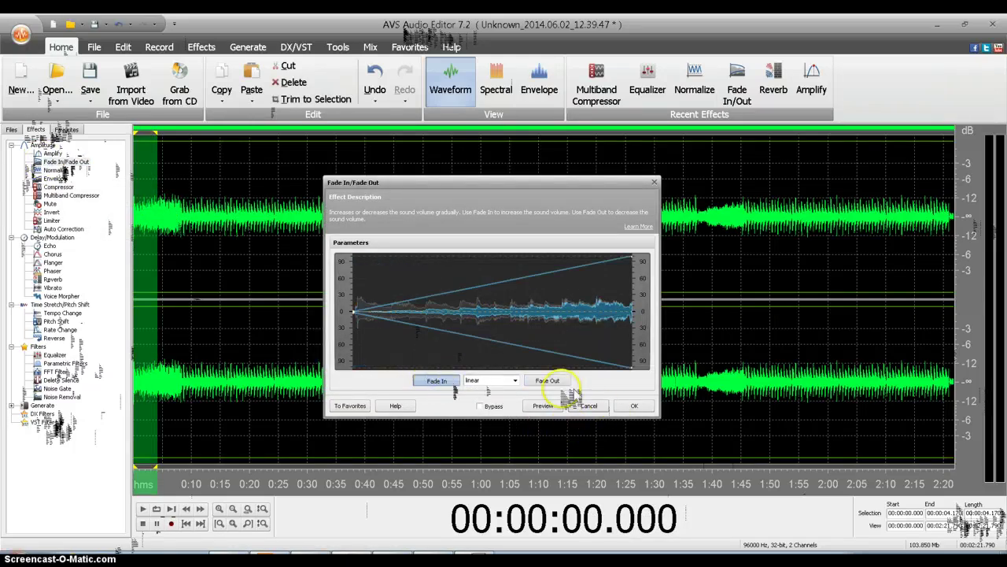
Step: Try the fast, slow and smooth curve shapes for the fade-in
{"action": "left_click", "coordinate": [513, 380]}
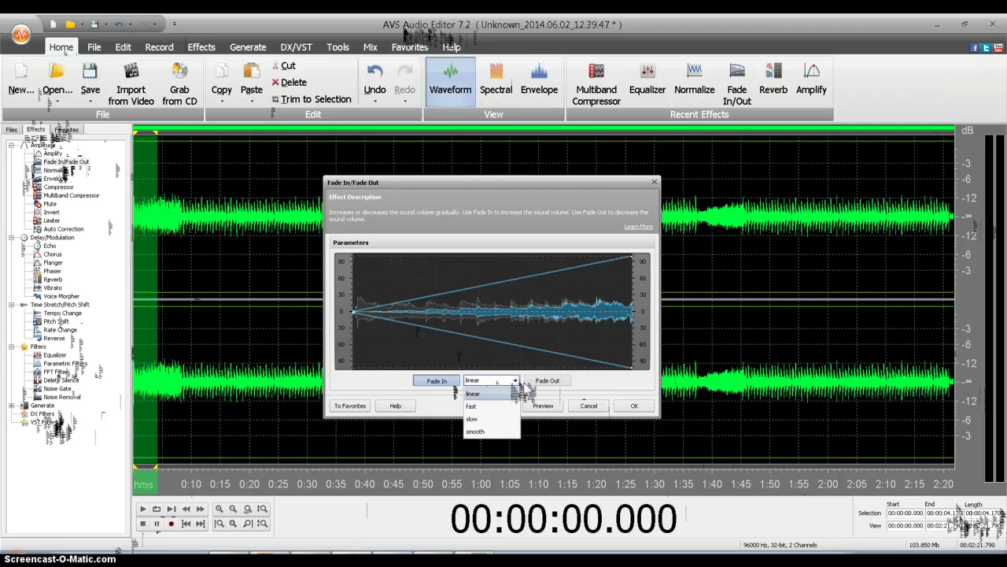
{"action": "left_click", "coordinate": [507, 406]}
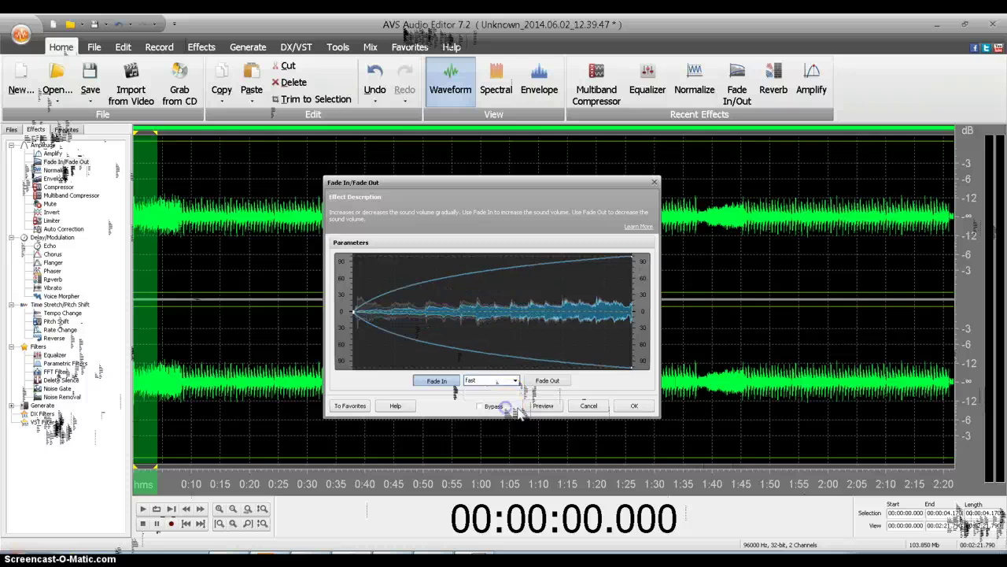
{"action": "left_click", "coordinate": [513, 381]}
{"action": "left_click", "coordinate": [510, 419]}
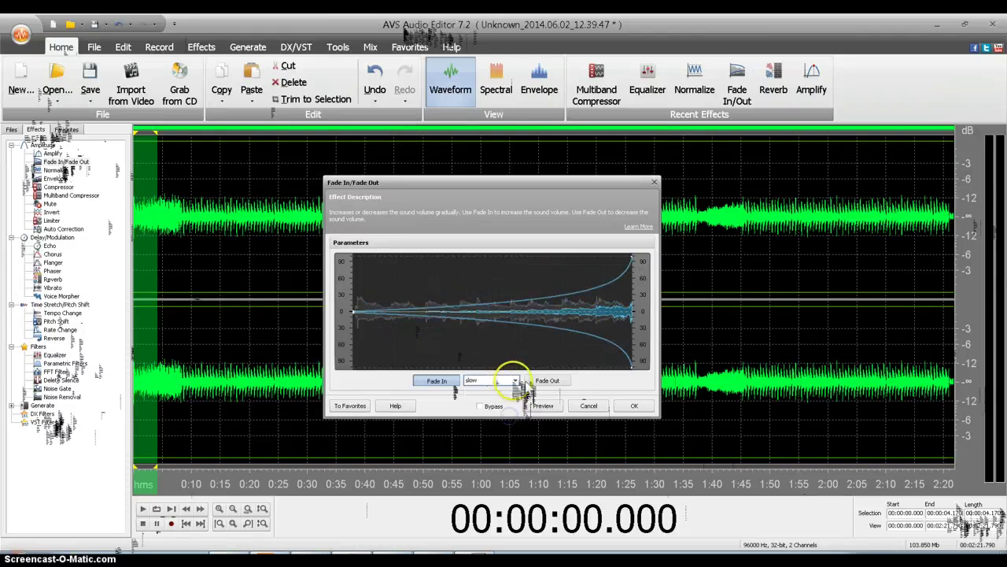
{"action": "left_click", "coordinate": [513, 380]}
{"action": "left_click", "coordinate": [504, 431]}
Step: Set the fade-in curve to linear, apply the effect to the selected beginning and clear the selection
{"action": "left_click", "coordinate": [512, 380]}
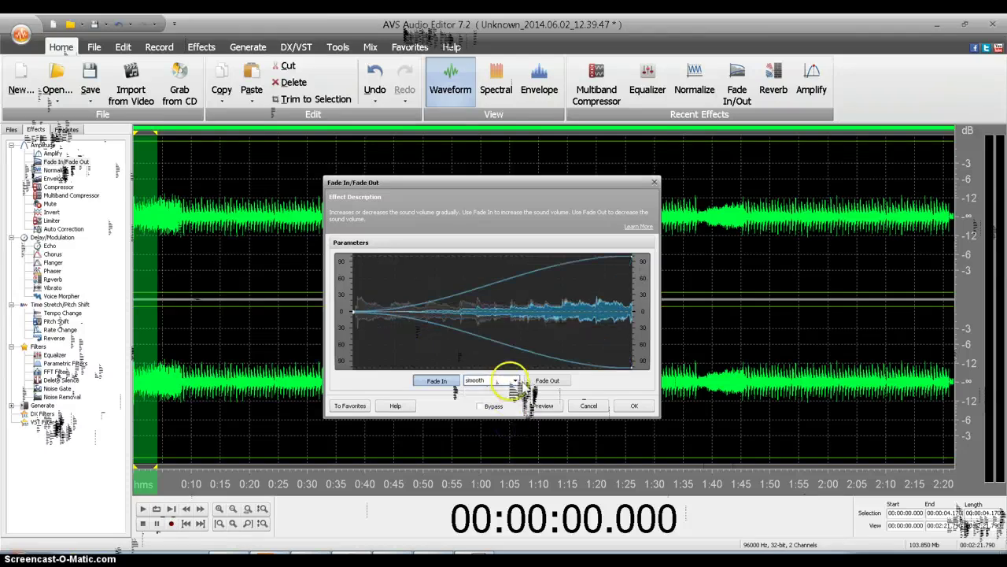
{"action": "left_click", "coordinate": [473, 393]}
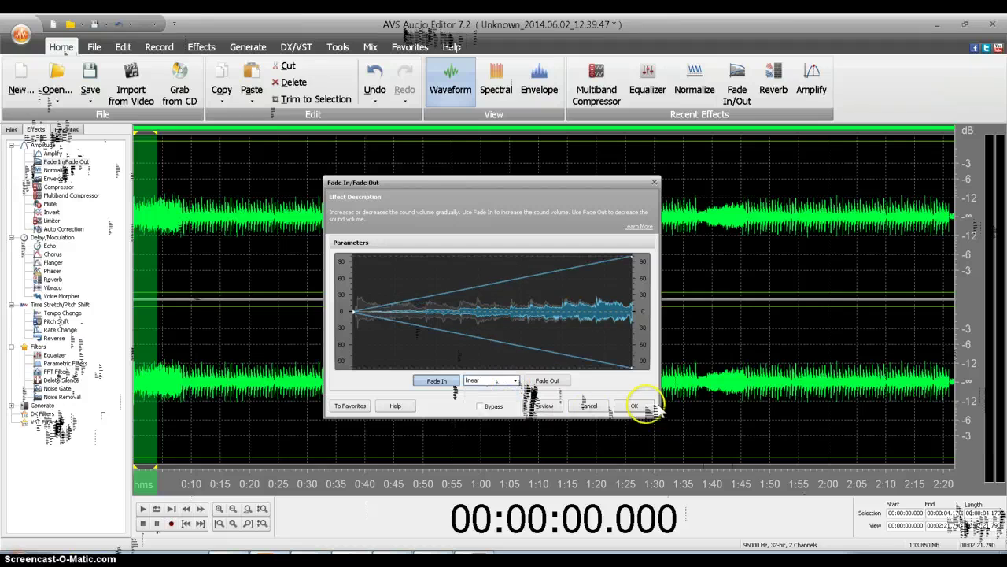
{"action": "left_click", "coordinate": [634, 405]}
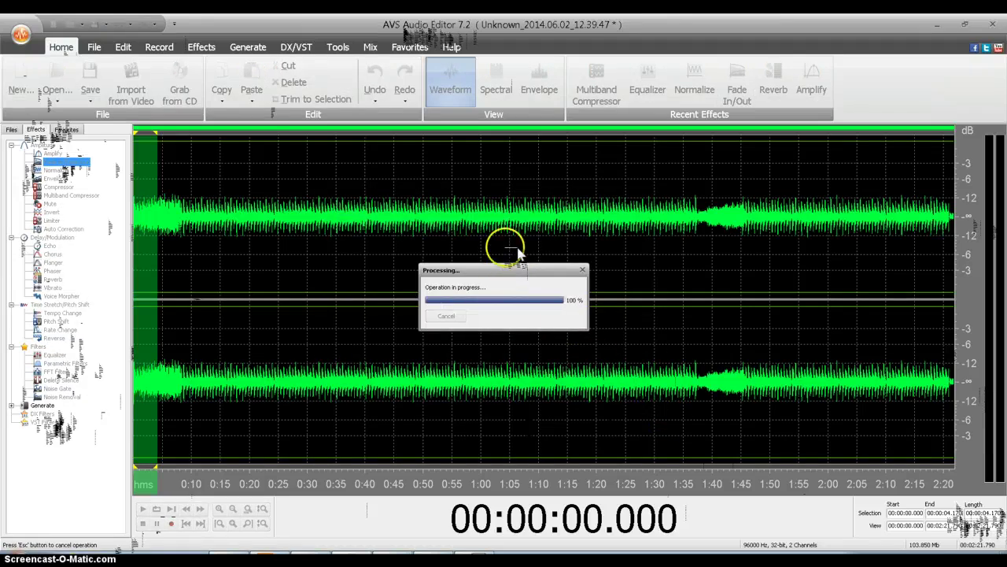
{"action": "left_click", "coordinate": [162, 207]}
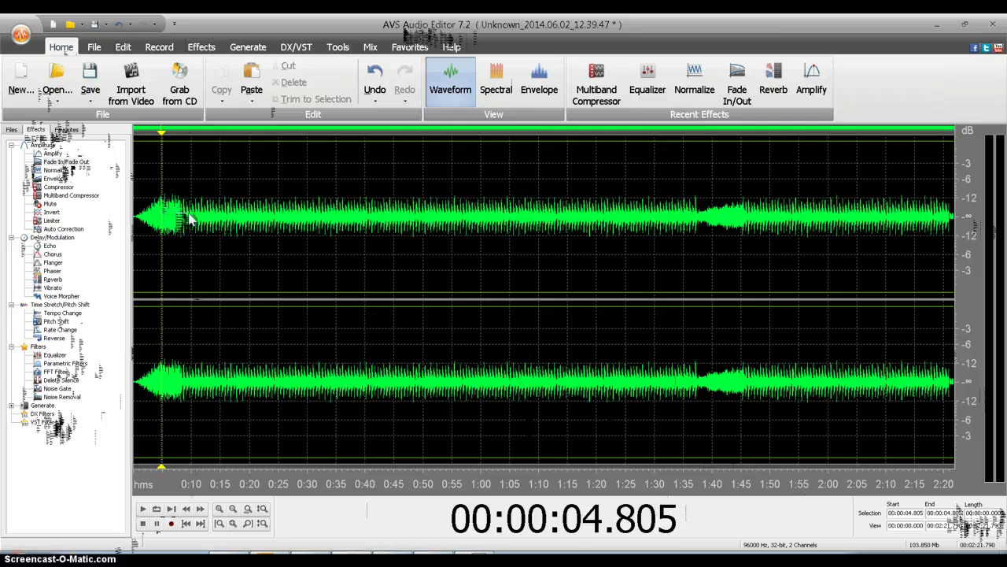
{"action": "left_click", "coordinate": [184, 214]}
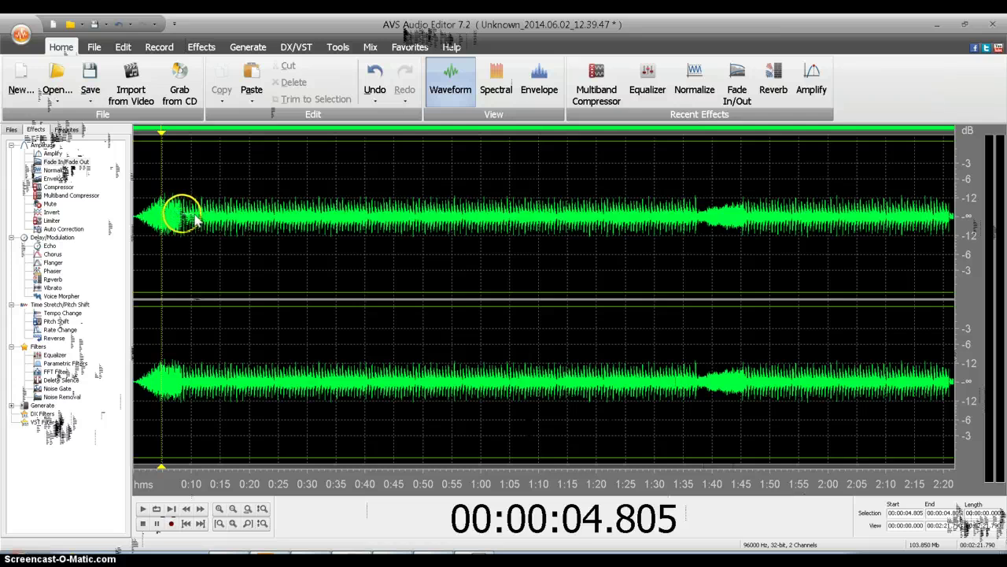
Step: Open the Unknown_2014.06.01_15.44.04 file, play its faded-in beginning briefly, and return to the Unknown_2014.06.02_12.39.47 file
{"action": "left_click", "coordinate": [11, 130]}
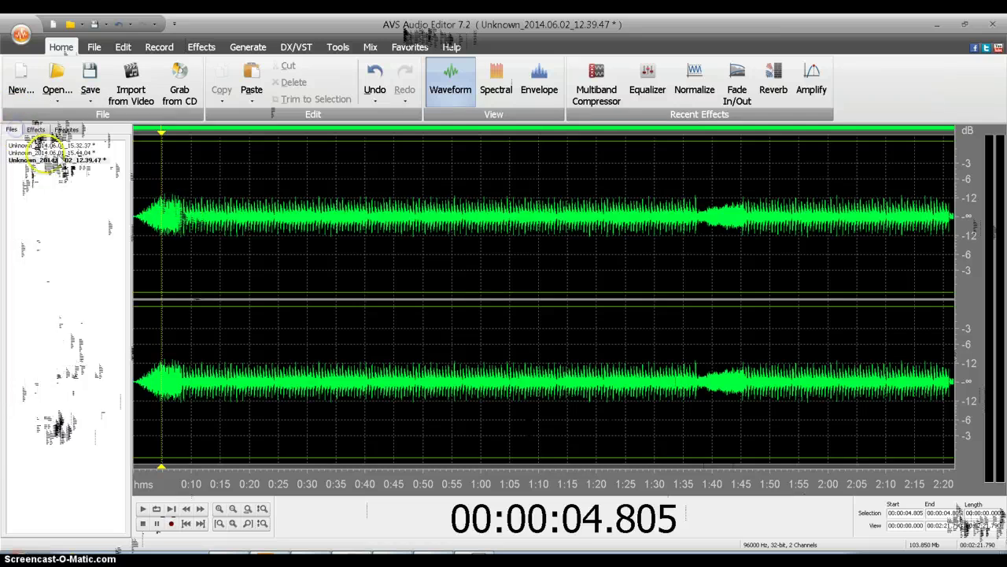
{"action": "left_click", "coordinate": [49, 153]}
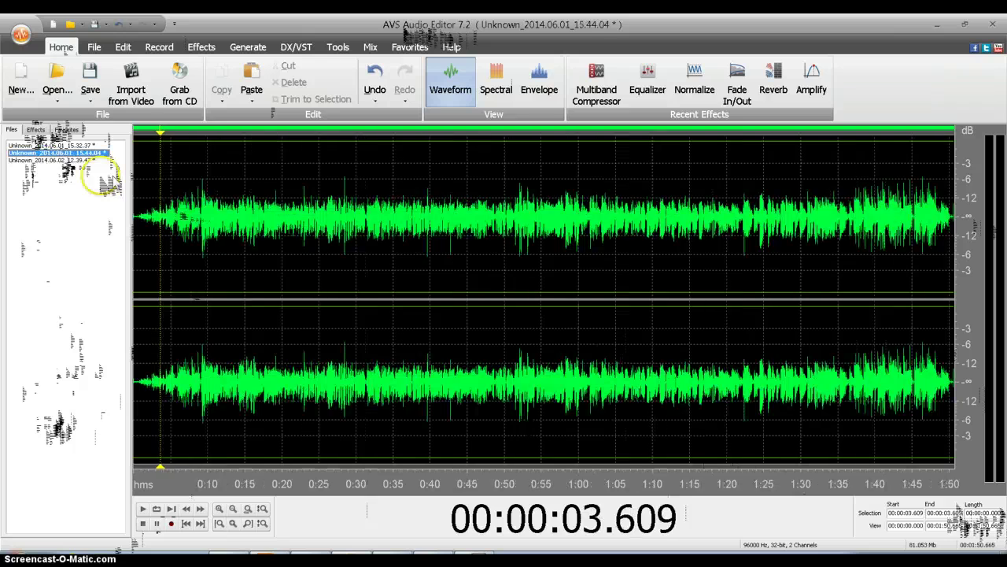
{"action": "left_click", "coordinate": [143, 509]}
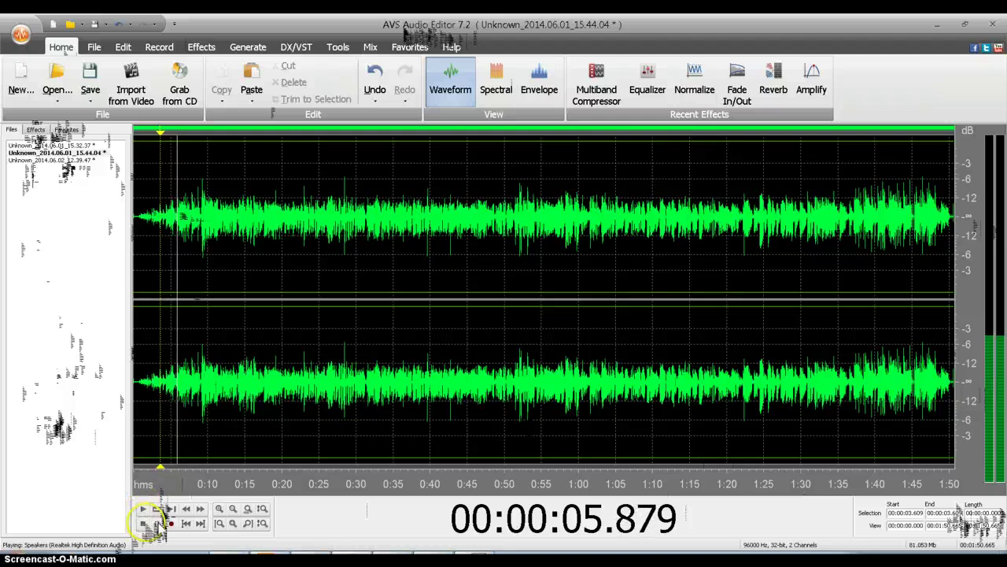
{"action": "left_click", "coordinate": [143, 524]}
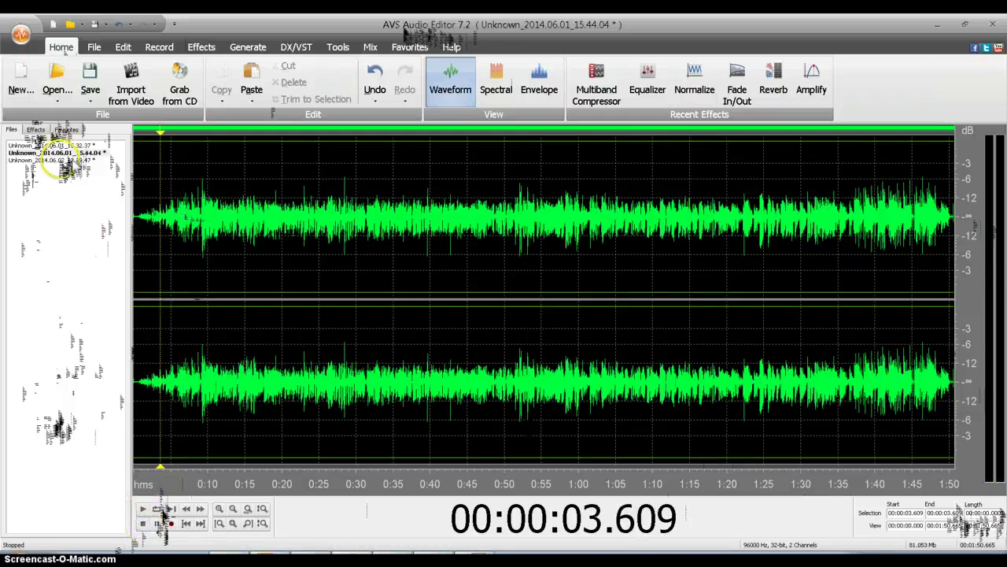
{"action": "left_click", "coordinate": [59, 160]}
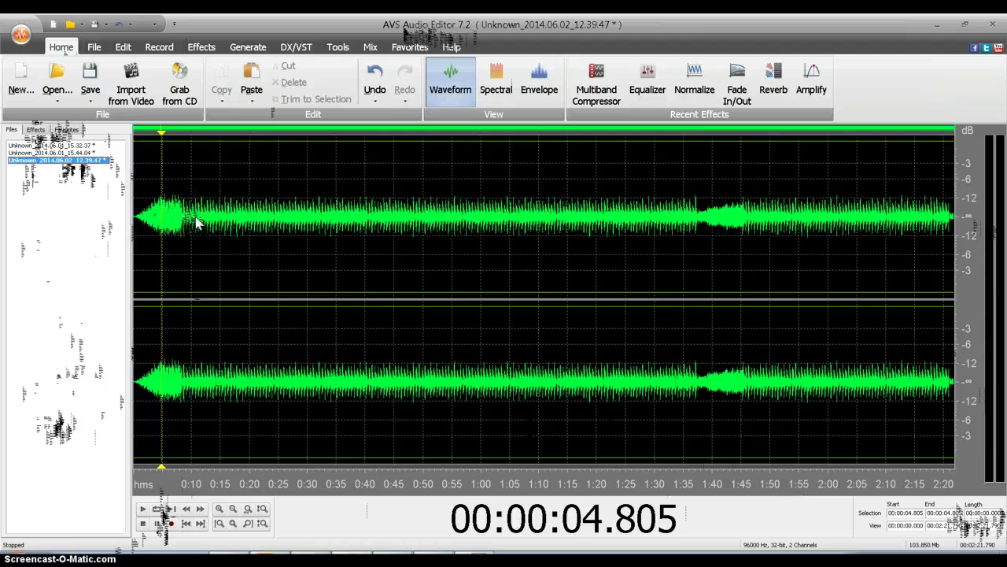
Step: Select about 50 seconds of the music from roughly 8.5 seconds and reduce its volume by 11.8 dB with the Amplify effect
{"action": "left_click", "coordinate": [196, 223]}
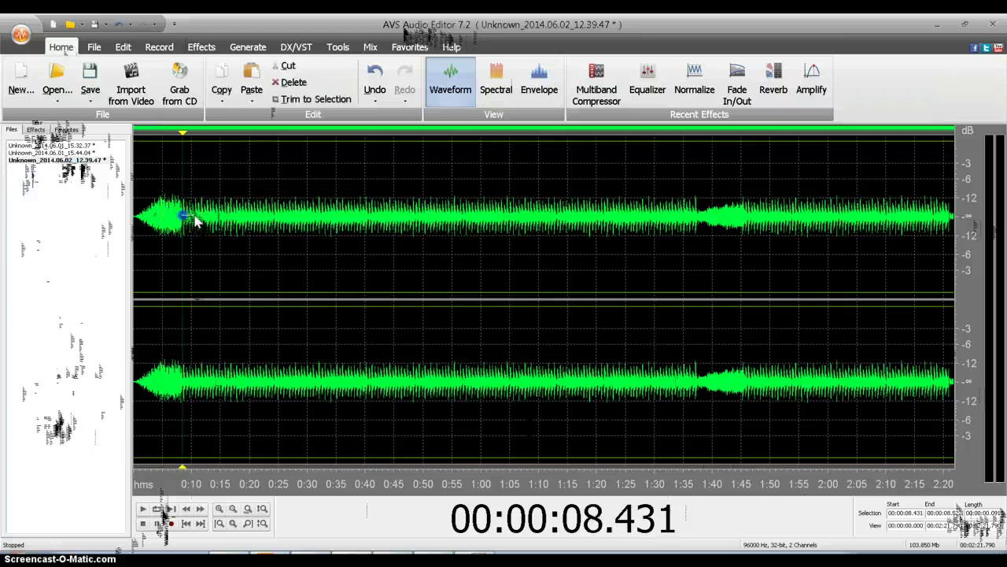
{"action": "left_click_drag", "start_coordinate": [185, 215], "coordinate": [440, 245]}
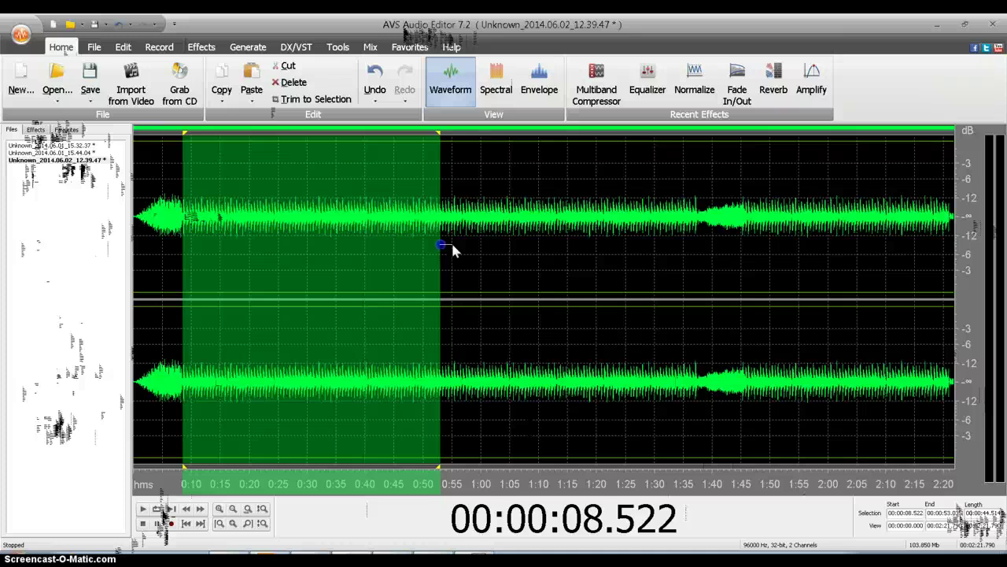
{"action": "left_click_drag", "start_coordinate": [441, 245], "coordinate": [485, 251]}
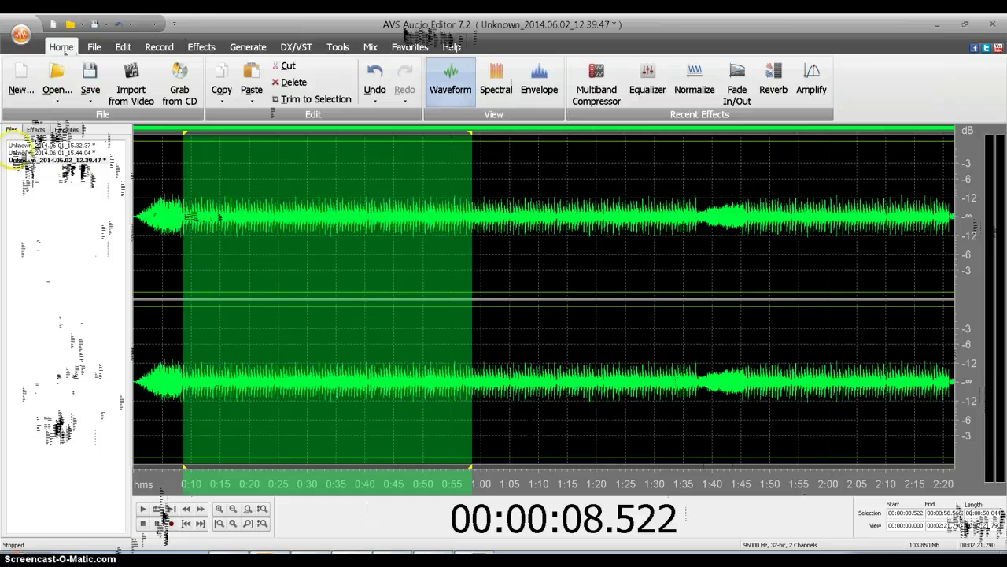
{"action": "left_click", "coordinate": [36, 129]}
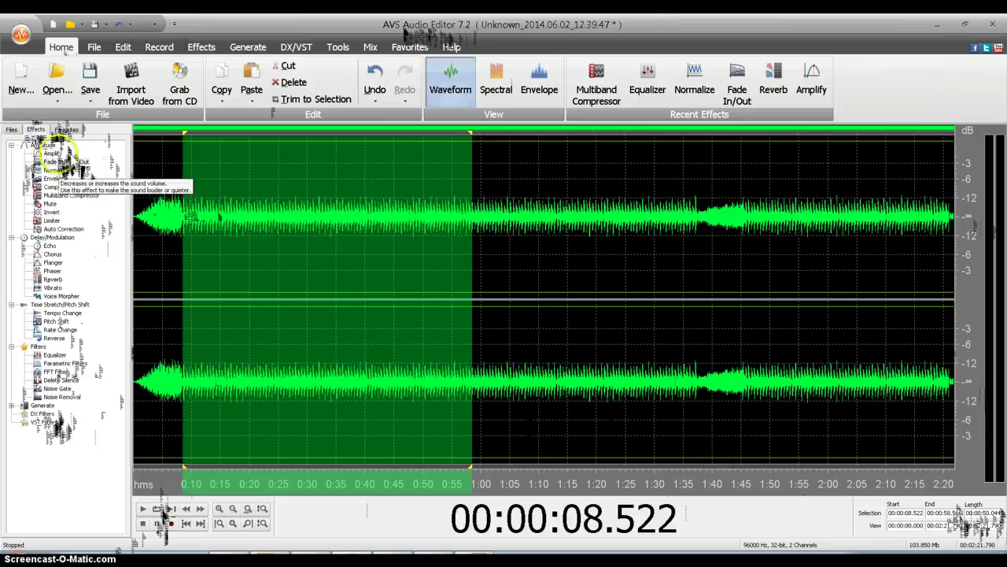
{"action": "double_click", "coordinate": [52, 153]}
{"action": "left_click_drag", "start_coordinate": [533, 363], "coordinate": [504, 365]}
{"action": "left_click", "coordinate": [658, 405]}
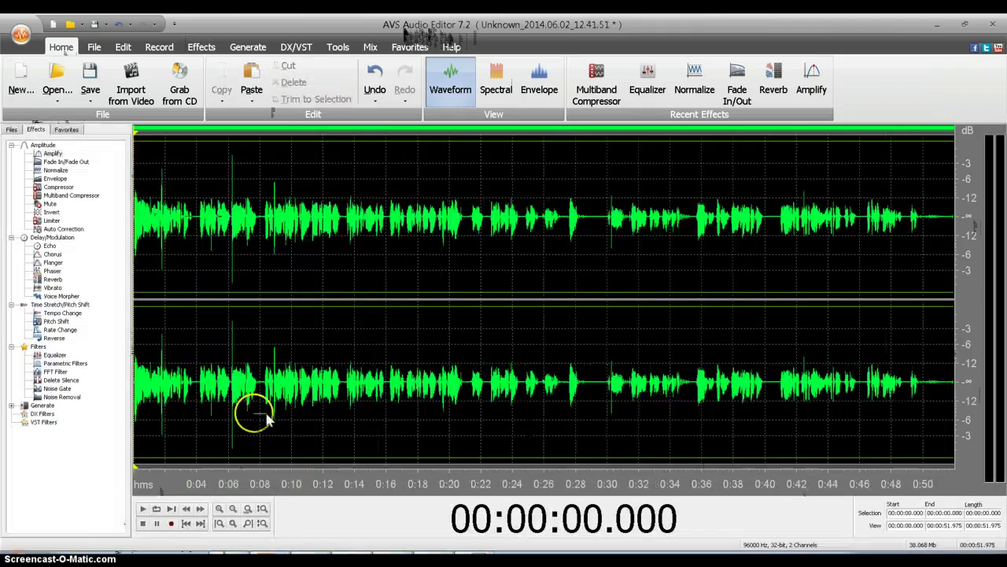
Step: Cut the silent gaps of about 0.5 seconds near 3.7 seconds and about 0.56 seconds near 7.3 seconds from the voice recording
{"action": "left_click", "coordinate": [197, 217]}
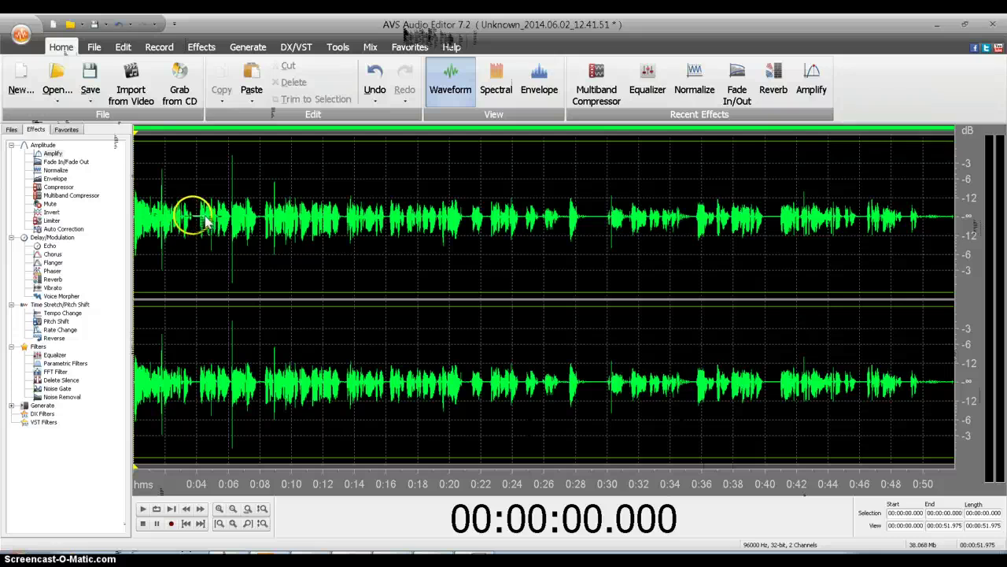
{"action": "left_click_drag", "start_coordinate": [204, 218], "coordinate": [213, 220]}
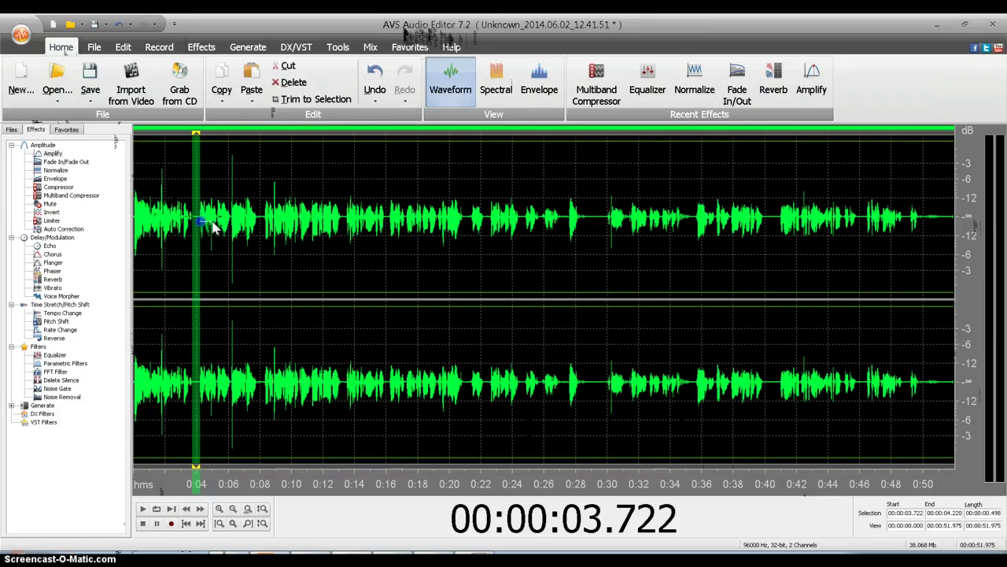
{"action": "right_click", "coordinate": [199, 211]}
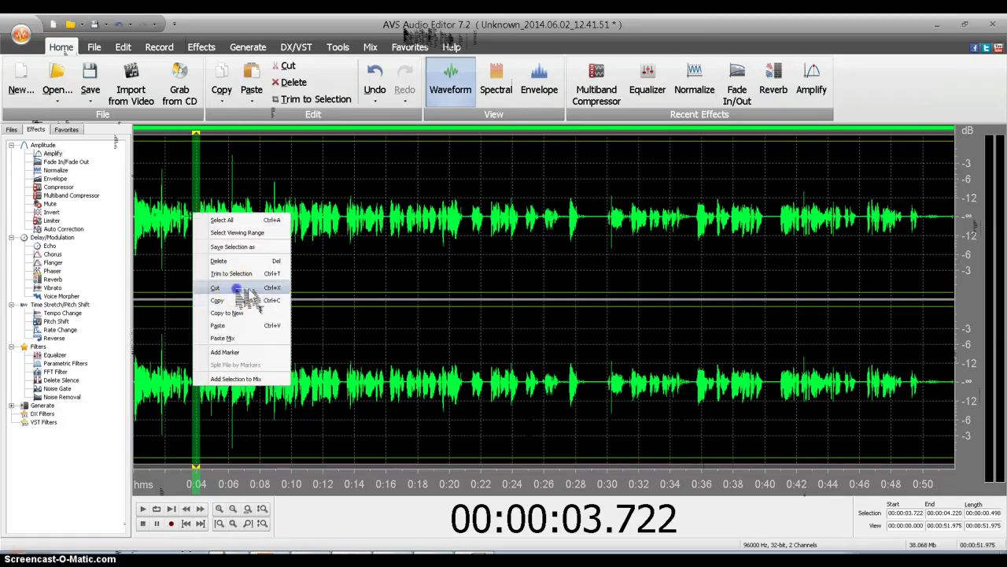
{"action": "left_click", "coordinate": [240, 289]}
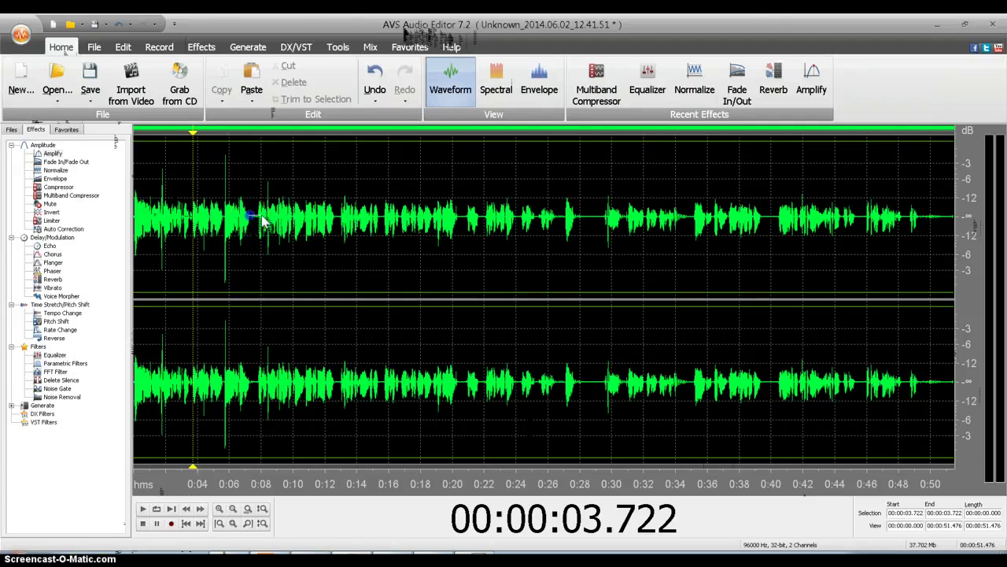
{"action": "left_click_drag", "start_coordinate": [264, 222], "coordinate": [271, 224]}
{"action": "right_click", "coordinate": [266, 223]}
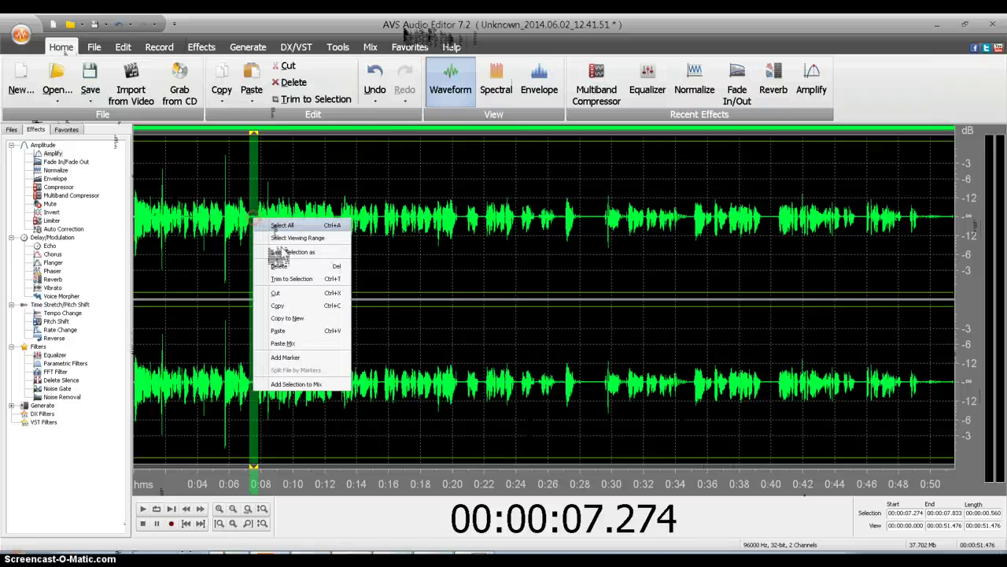
{"action": "left_click", "coordinate": [303, 289]}
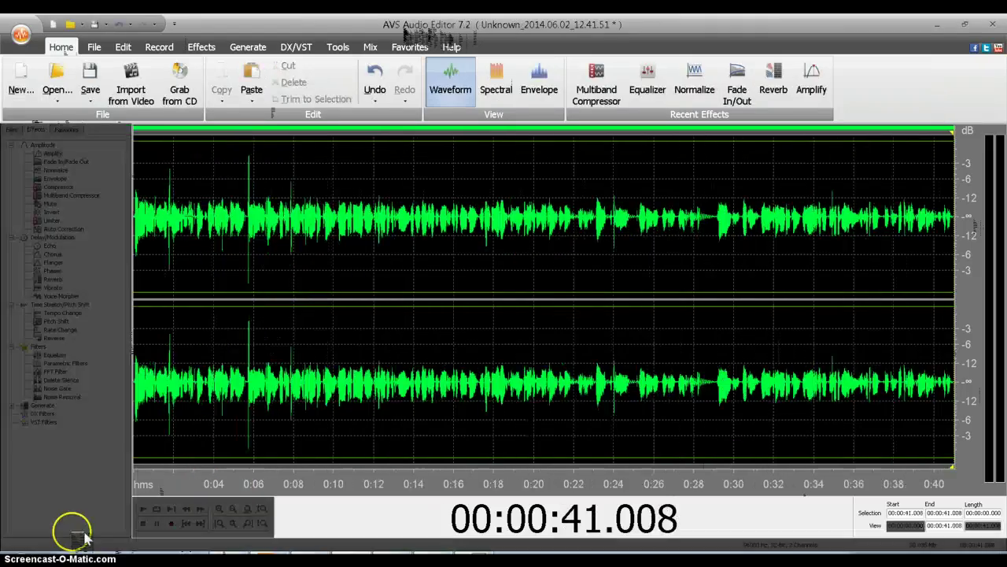
{"action": "left_click", "coordinate": [74, 533]}
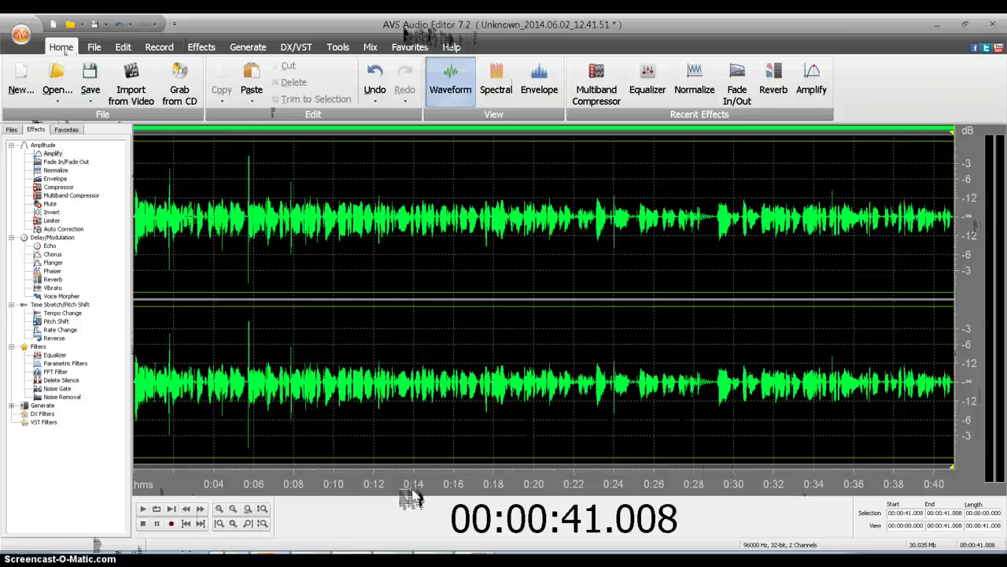
{"action": "left_click", "coordinate": [352, 523]}
Step: Select the voice recording from about 0.03 seconds to its end and apply the Equalizer with the MyMicEQ preset
{"action": "left_click", "coordinate": [145, 212]}
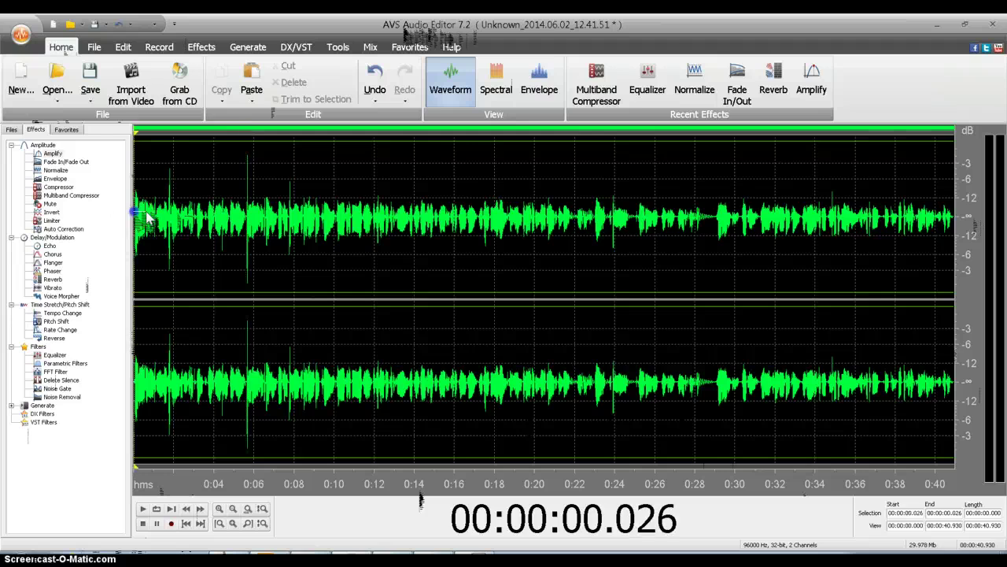
{"action": "left_click_drag", "start_coordinate": [147, 219], "coordinate": [976, 270]}
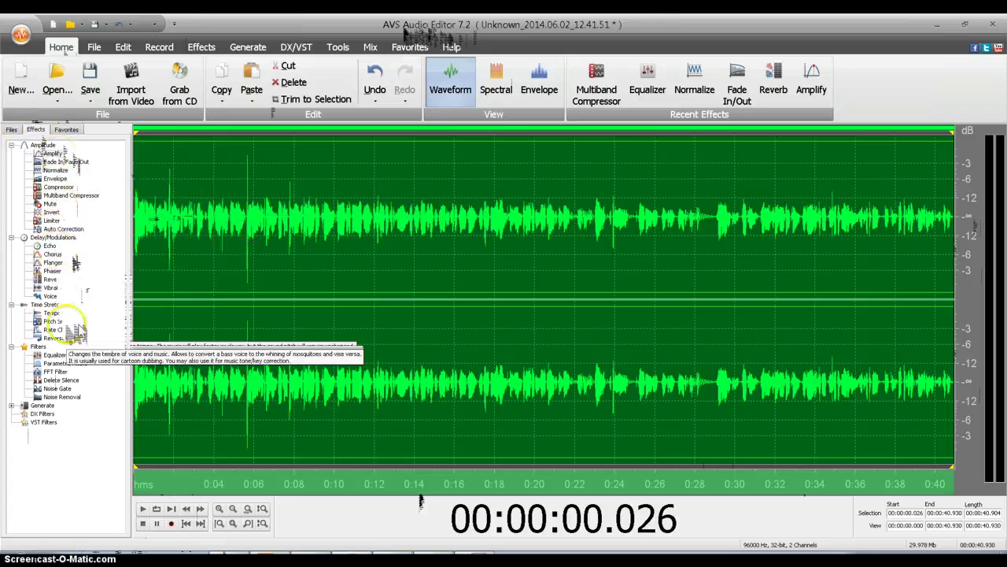
{"action": "double_click", "coordinate": [55, 355]}
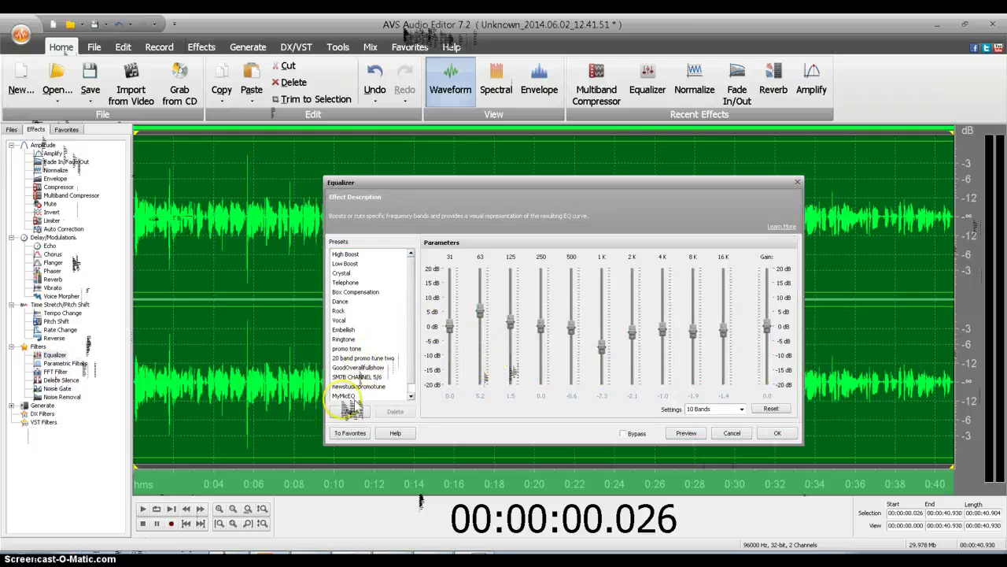
{"action": "left_click", "coordinate": [344, 396]}
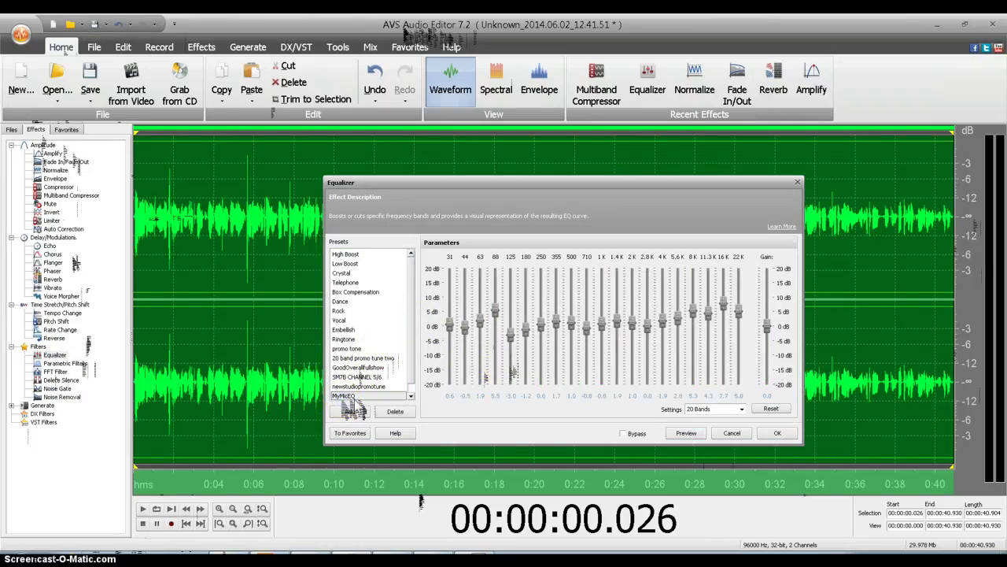
{"action": "left_click", "coordinate": [787, 435]}
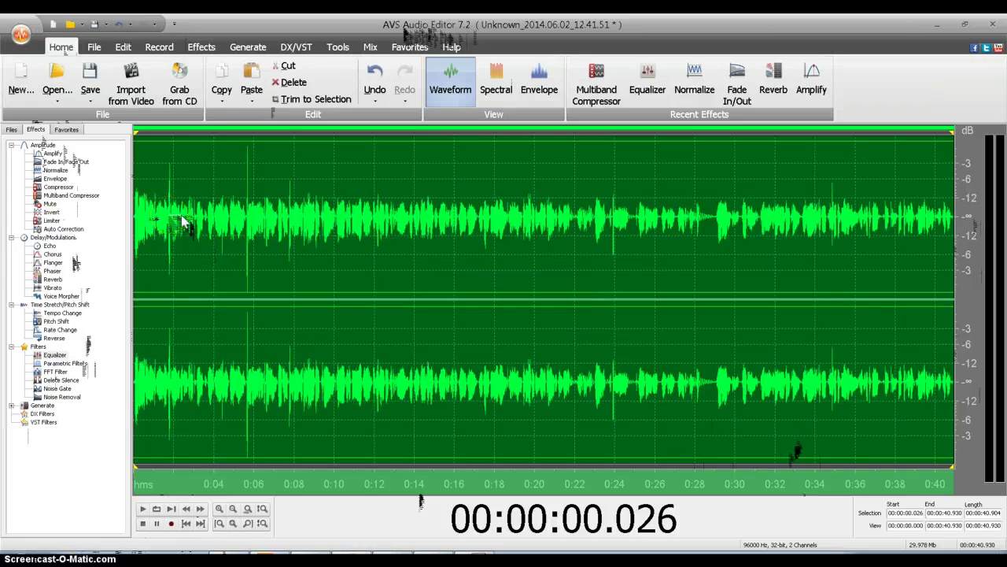
Step: Apply the Multiband Compressor to the selected voice using the custom studio preset with the 800 Hz crossover frequency
{"action": "double_click", "coordinate": [71, 195]}
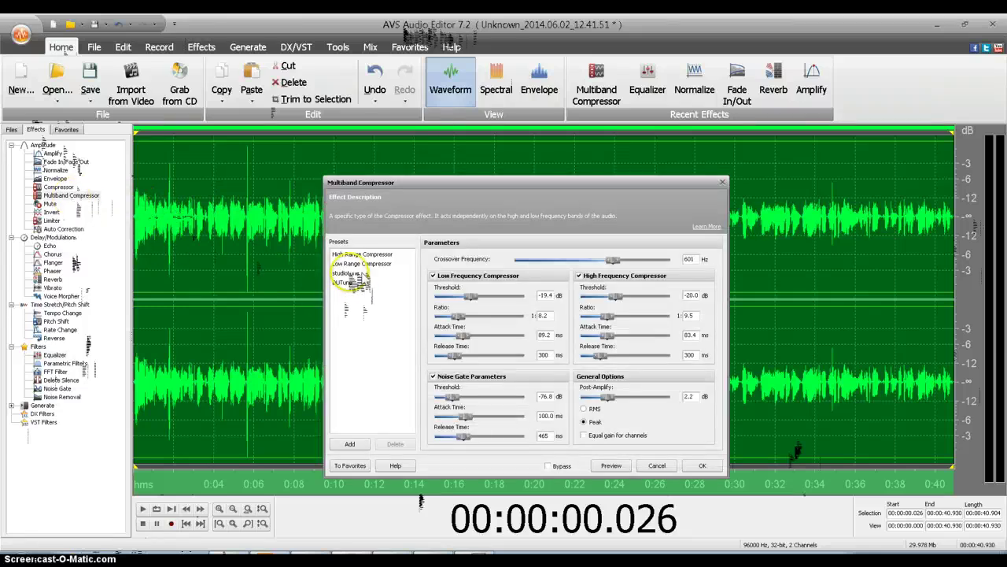
{"action": "left_click", "coordinate": [351, 272]}
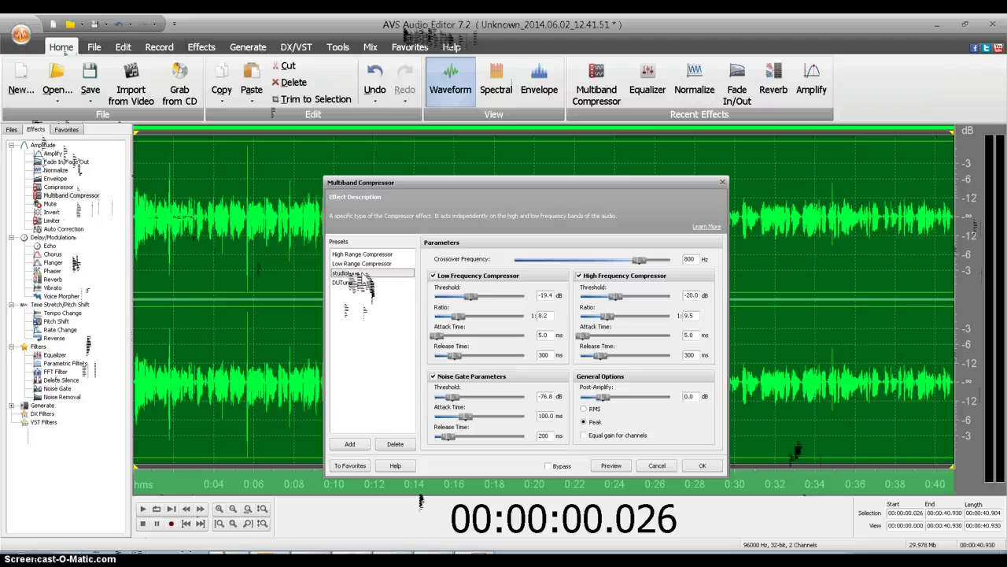
{"action": "left_click", "coordinate": [713, 467]}
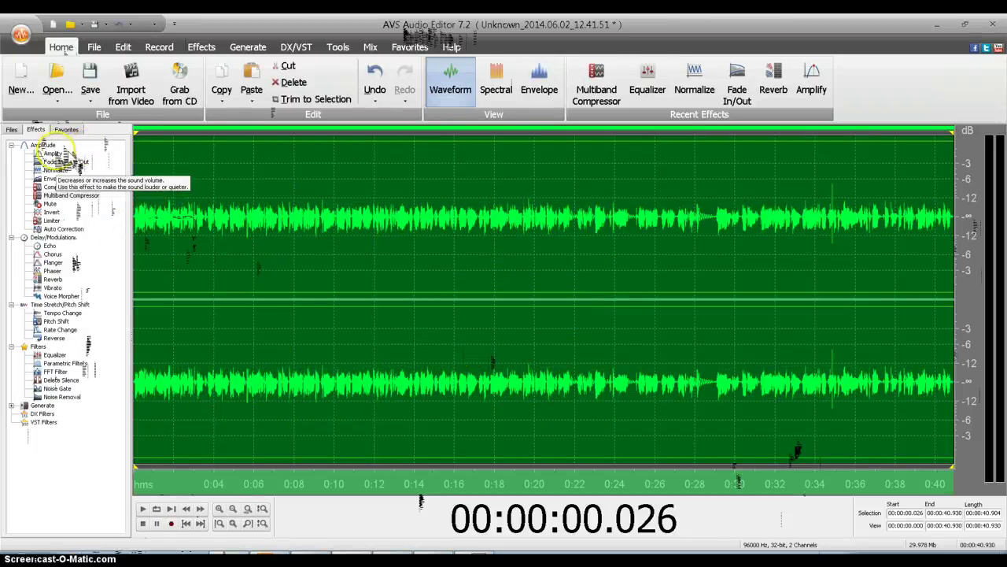
Step: Amplify the selected voice recording by 6.0 dB, stopping the preview before applying the effect
{"action": "left_click", "coordinate": [55, 153]}
{"action": "double_click", "coordinate": [55, 154]}
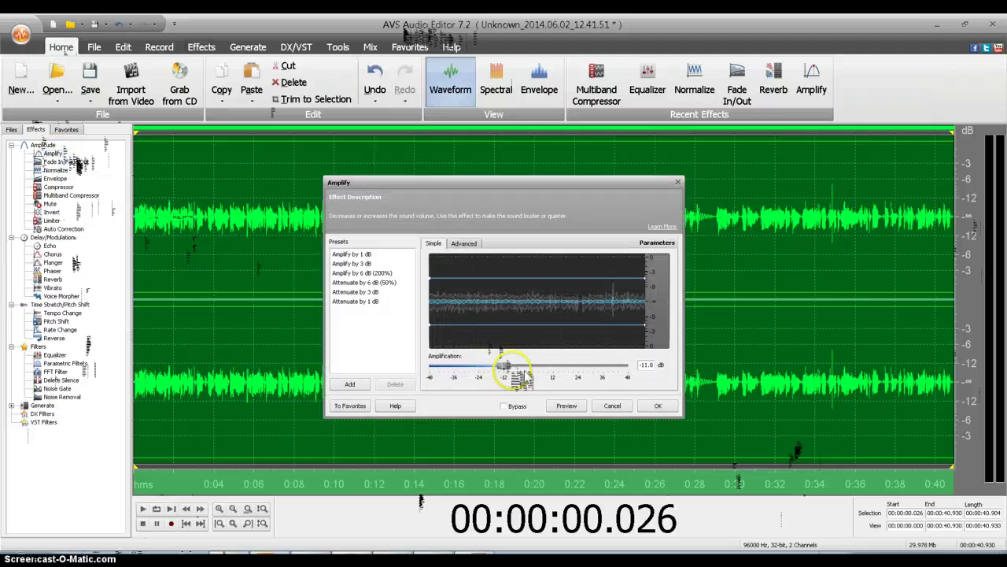
{"action": "left_click_drag", "start_coordinate": [528, 369], "coordinate": [540, 367]}
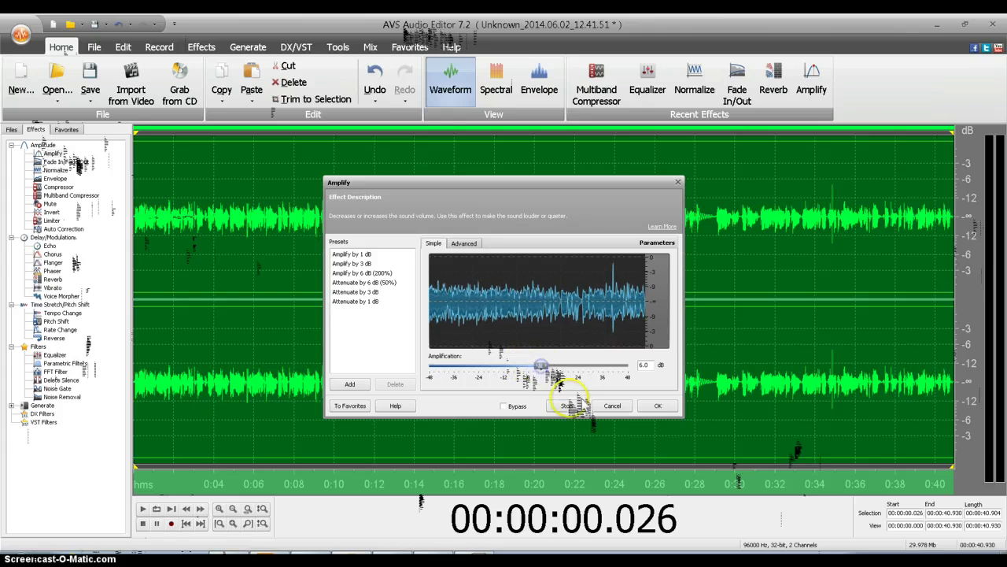
{"action": "left_click", "coordinate": [568, 406]}
{"action": "left_click", "coordinate": [671, 408]}
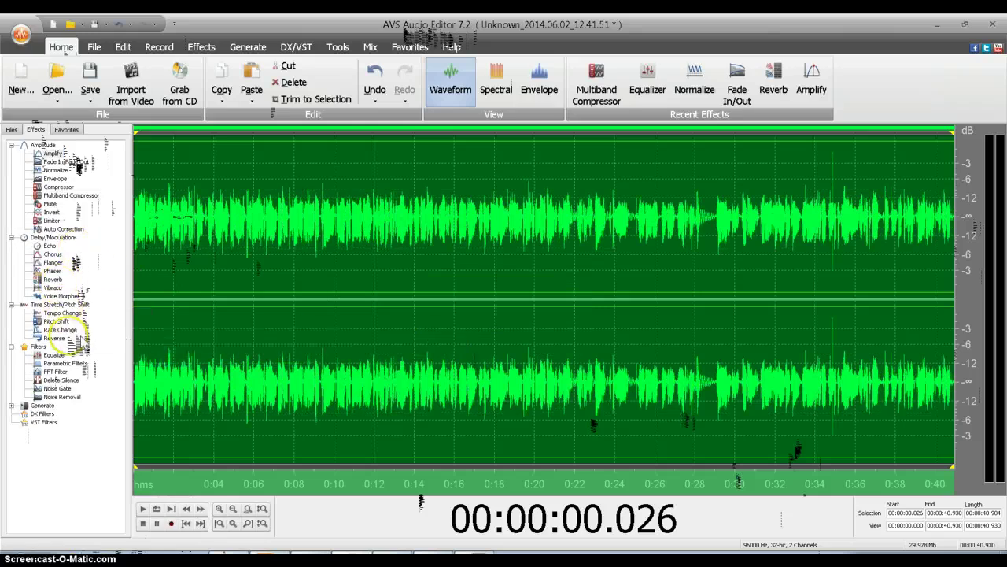
Step: Preview and apply a Tempo Change with a ratio of 115% to the selected voice recording
{"action": "double_click", "coordinate": [75, 313]}
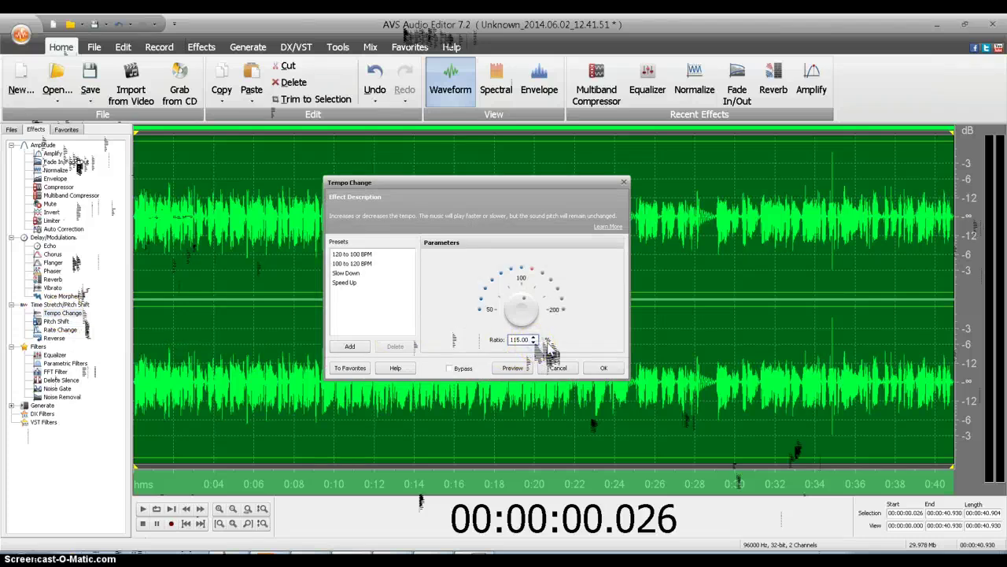
{"action": "left_click", "coordinate": [517, 367]}
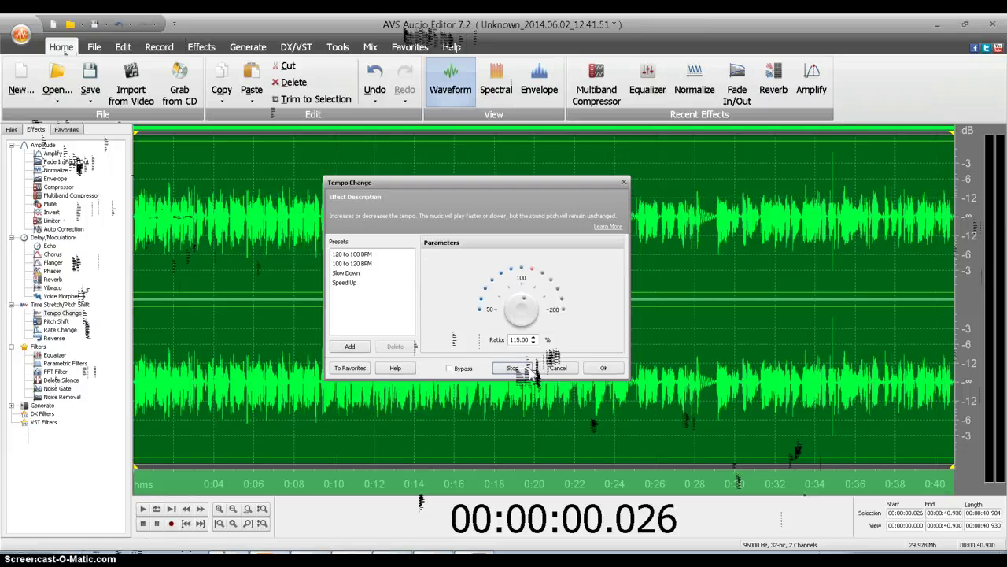
{"action": "left_click", "coordinate": [596, 370]}
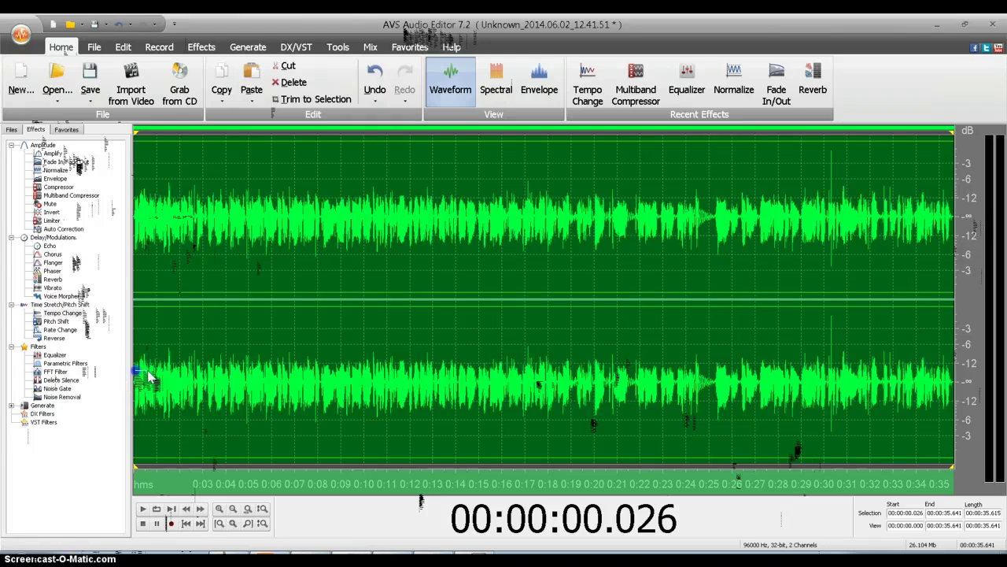
Step: Clear the selection and play the processed voice recording from its start and from about 4.9 seconds
{"action": "left_click", "coordinate": [148, 377]}
{"action": "left_click", "coordinate": [142, 508]}
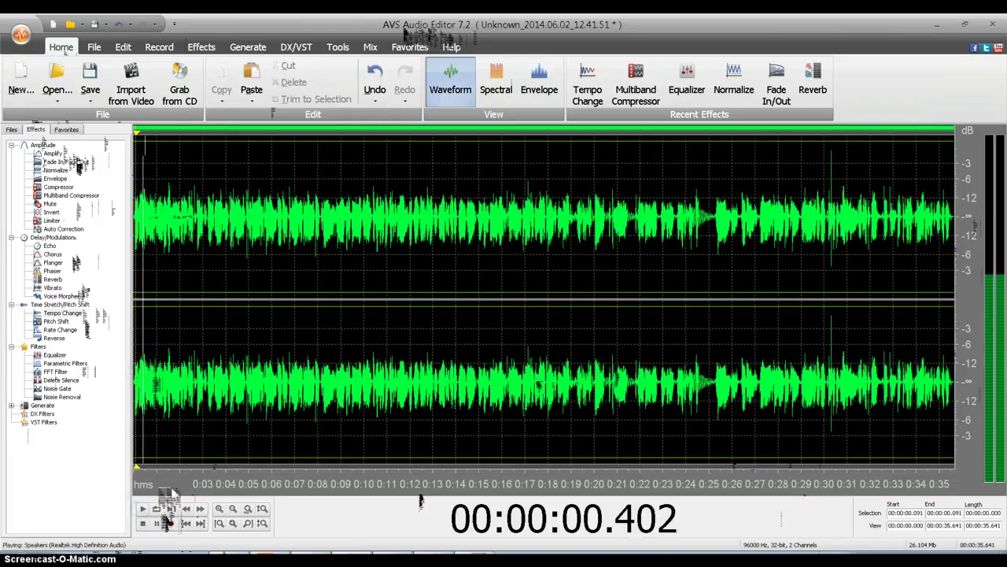
{"action": "left_click", "coordinate": [200, 389]}
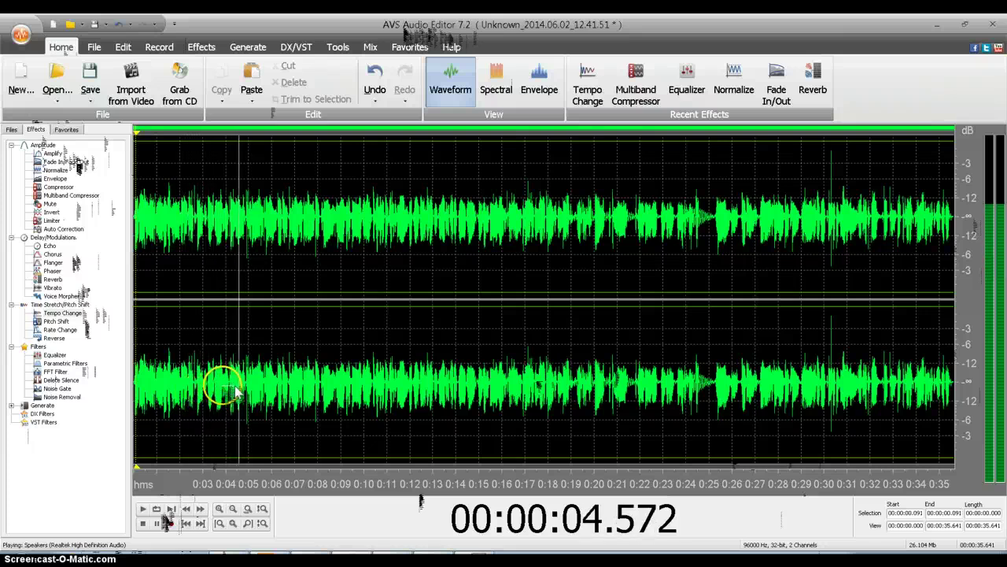
{"action": "left_click", "coordinate": [245, 387]}
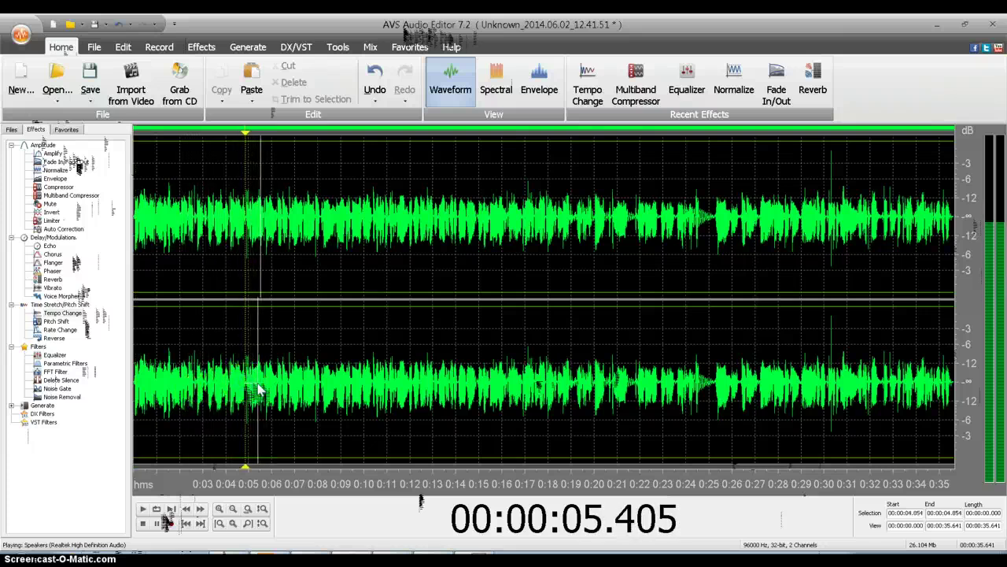
{"action": "left_click", "coordinate": [246, 386]}
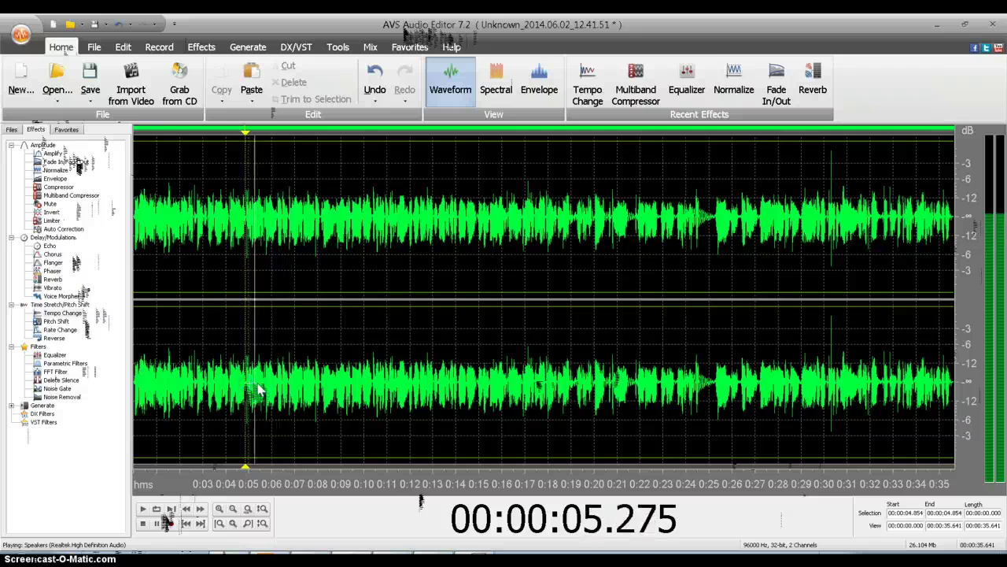
Step: Replay the recording around 6.2 seconds, select the phrase from about 4.9 to 6.15 seconds, and play it
{"action": "left_click", "coordinate": [277, 387]}
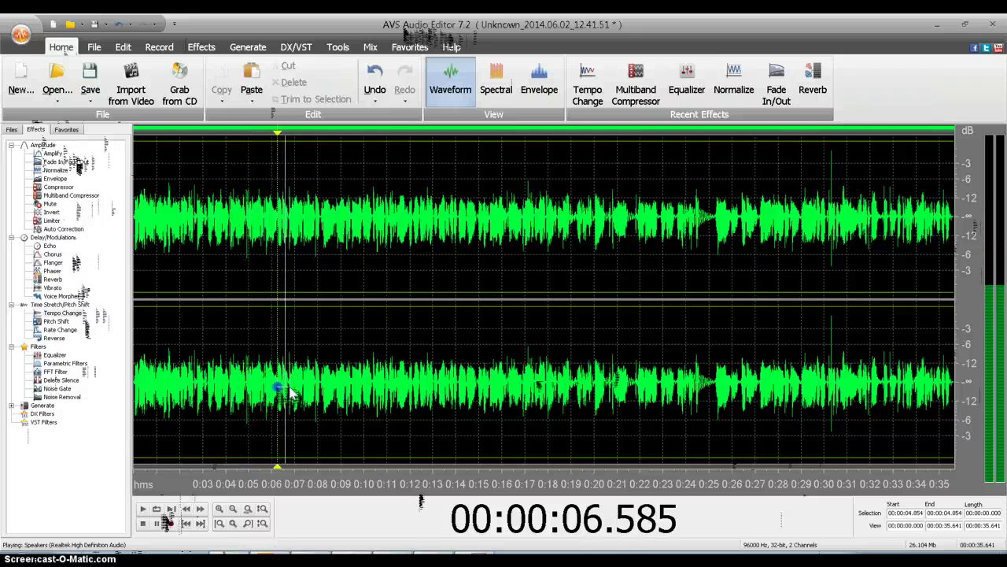
{"action": "left_click", "coordinate": [276, 387]}
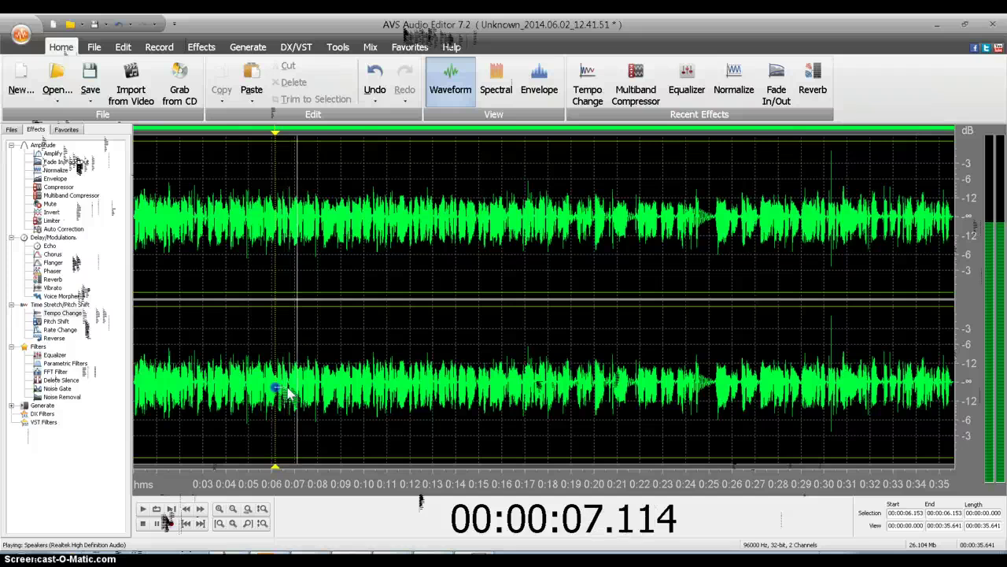
{"action": "left_click", "coordinate": [276, 388]}
{"action": "left_click_drag", "start_coordinate": [276, 387], "coordinate": [262, 396]}
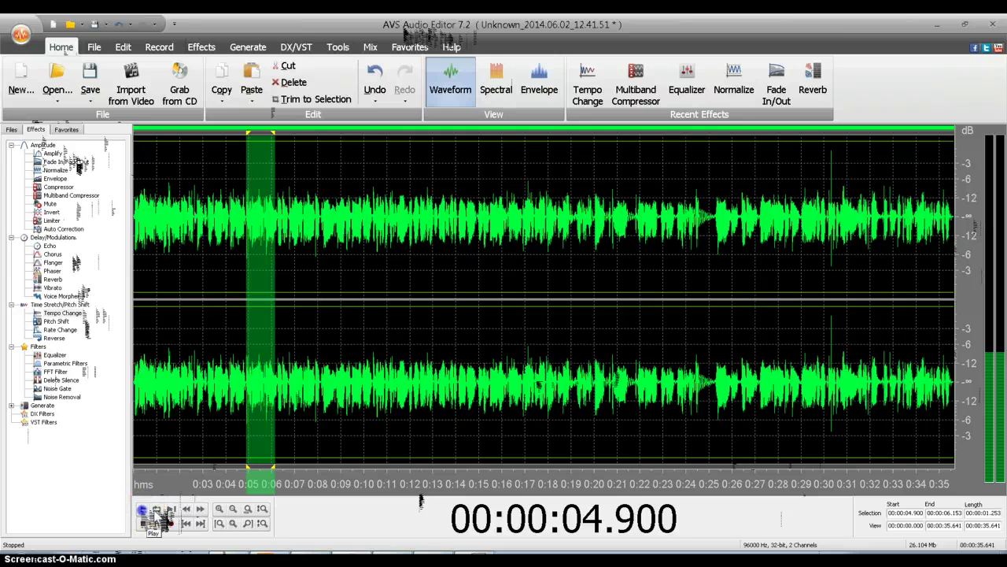
{"action": "left_click", "coordinate": [144, 510]}
{"action": "left_click", "coordinate": [19, 89]}
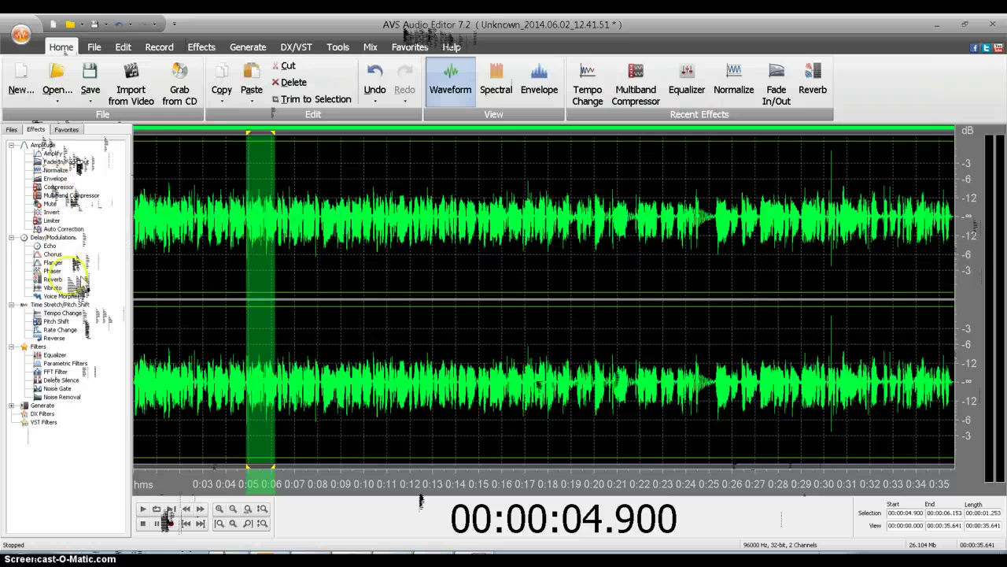
Step: Preview and cancel Voice Morpher on the selected phrase, then preview and apply Chorus with the FxVocalChange1 preset
{"action": "double_click", "coordinate": [79, 297]}
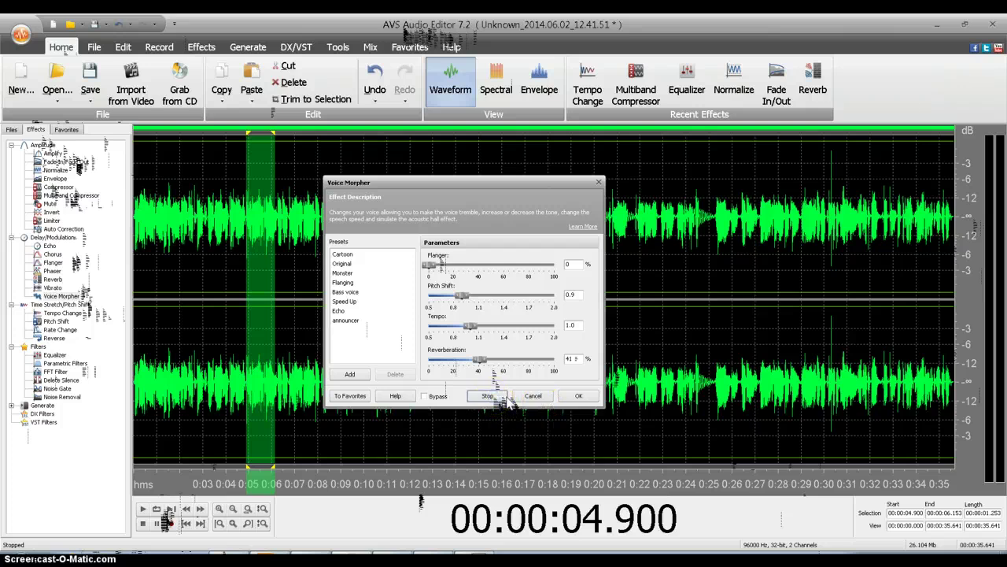
{"action": "left_click", "coordinate": [538, 396]}
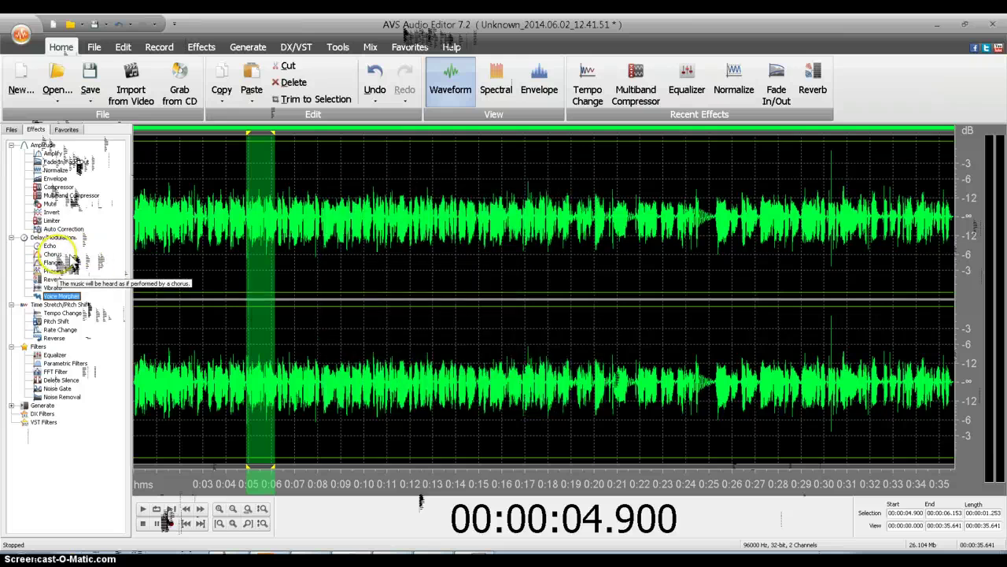
{"action": "double_click", "coordinate": [67, 256]}
{"action": "left_click", "coordinate": [351, 311]}
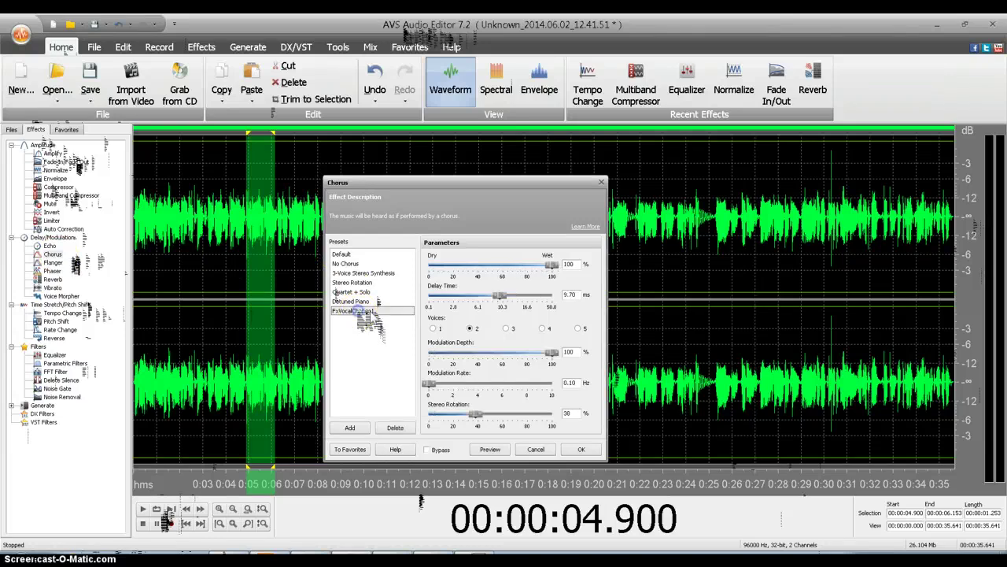
{"action": "left_click", "coordinate": [491, 450]}
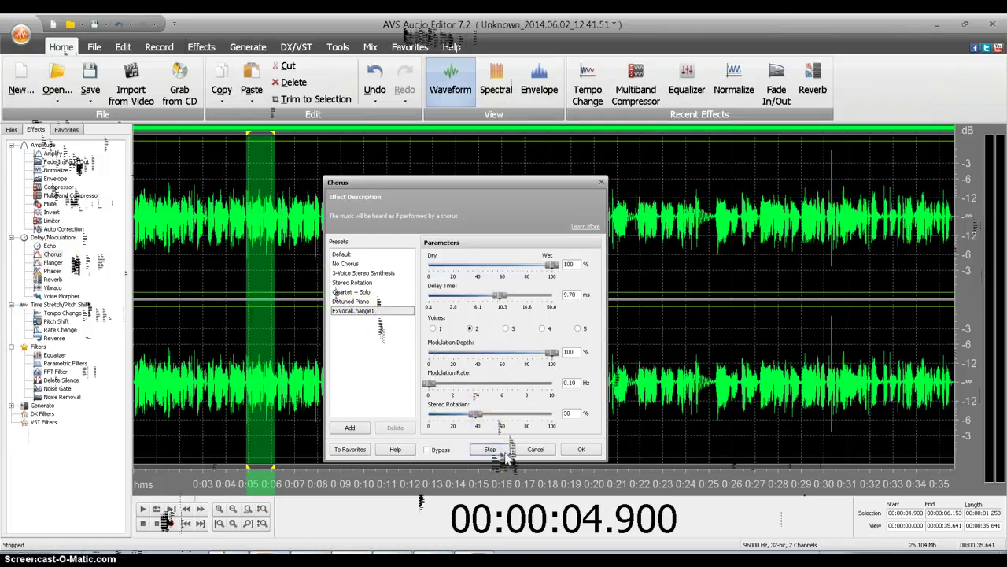
{"action": "left_click", "coordinate": [580, 450]}
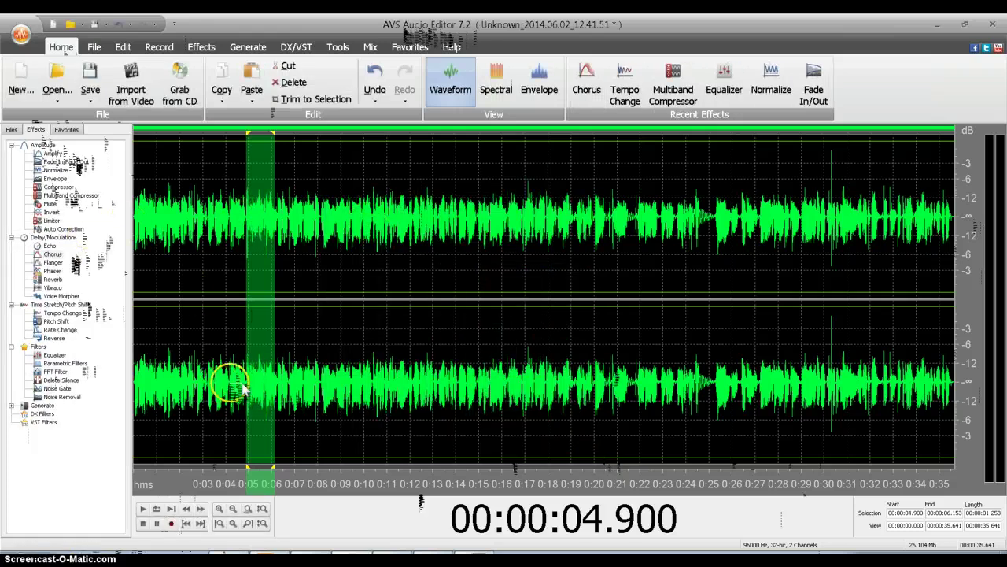
Step: Clear the selection and play the recording from its start, replaying it from about 17.8 and 18.4 seconds
{"action": "left_click", "coordinate": [146, 377]}
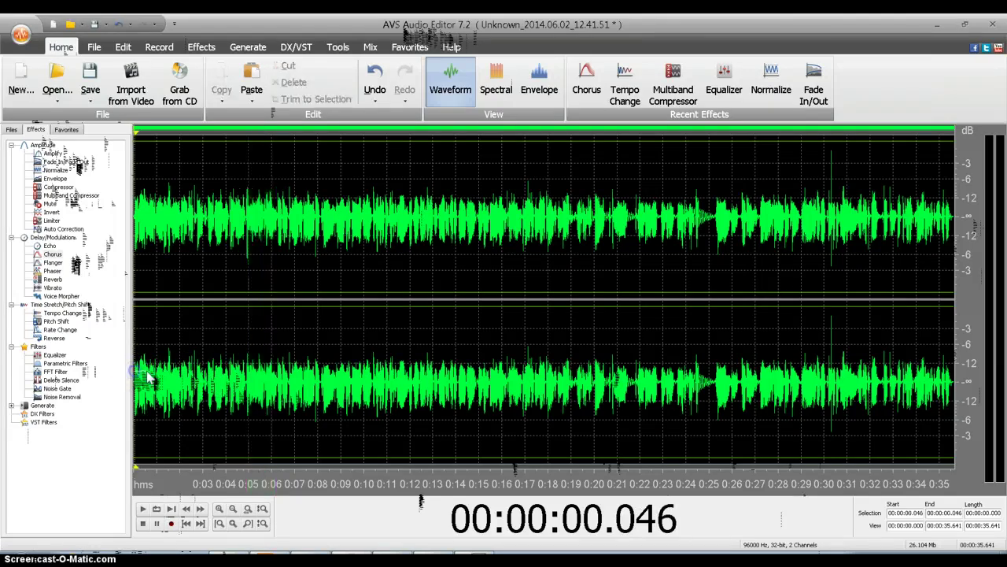
{"action": "left_click", "coordinate": [150, 510]}
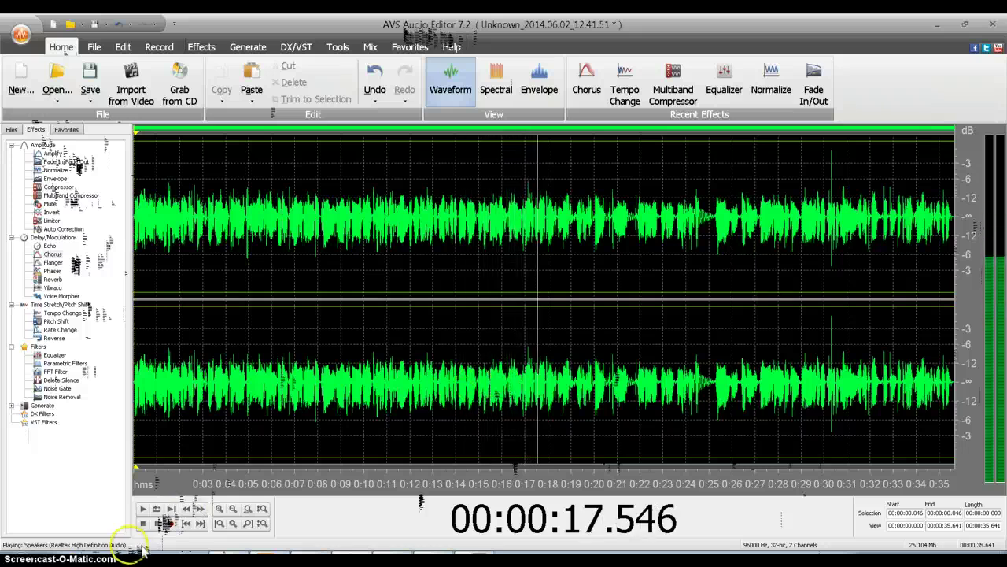
{"action": "left_click", "coordinate": [545, 392]}
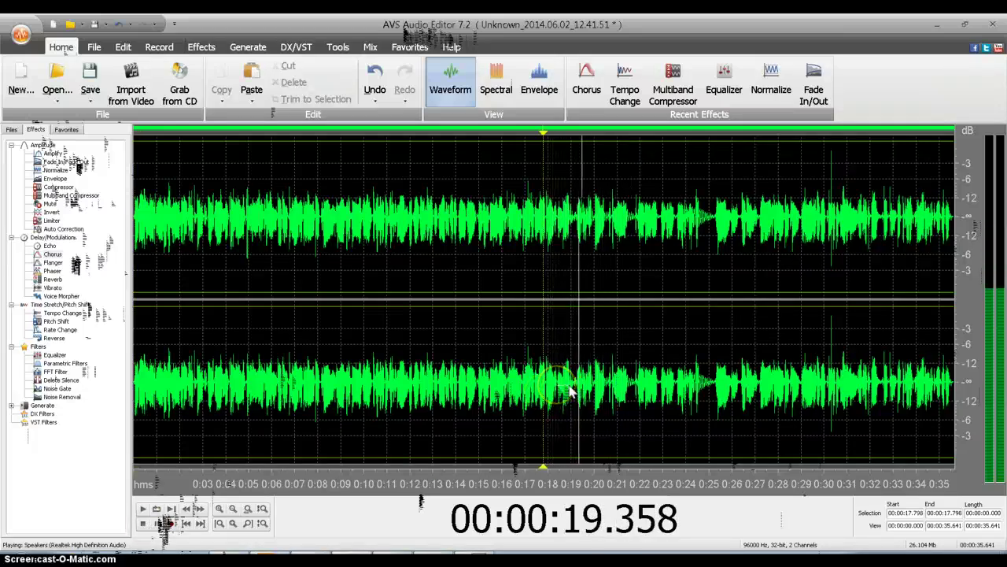
{"action": "left_click", "coordinate": [559, 385]}
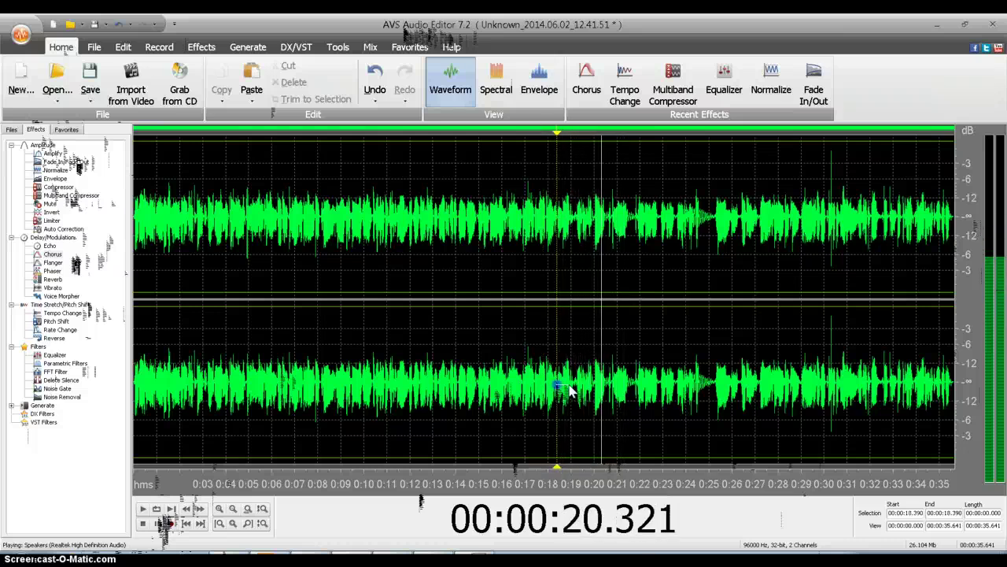
Step: Replay the passage from about 18.4 seconds, select the phrase from 18.4 to 19.8 seconds, and play it
{"action": "key", "text": "space"}
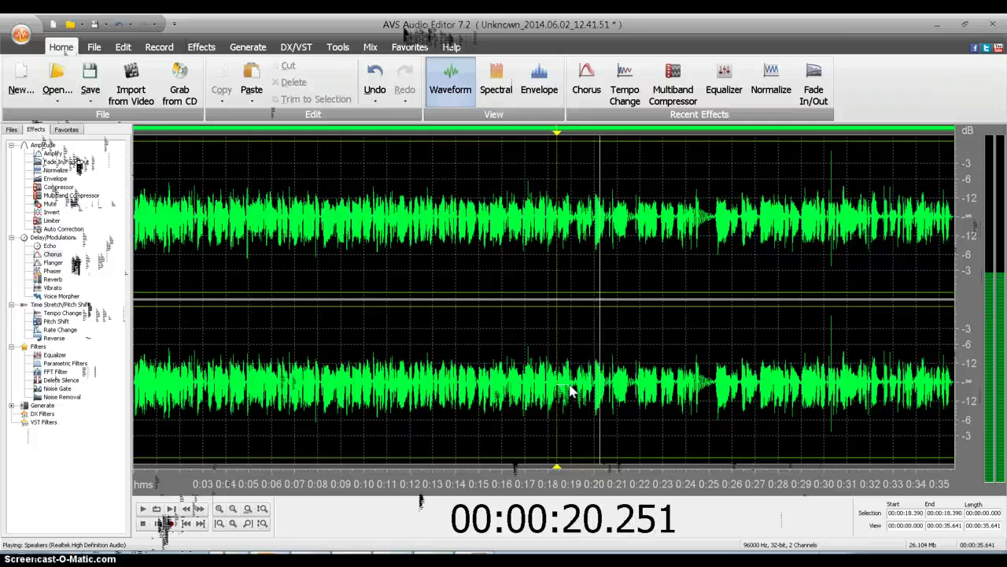
{"action": "key", "text": "space"}
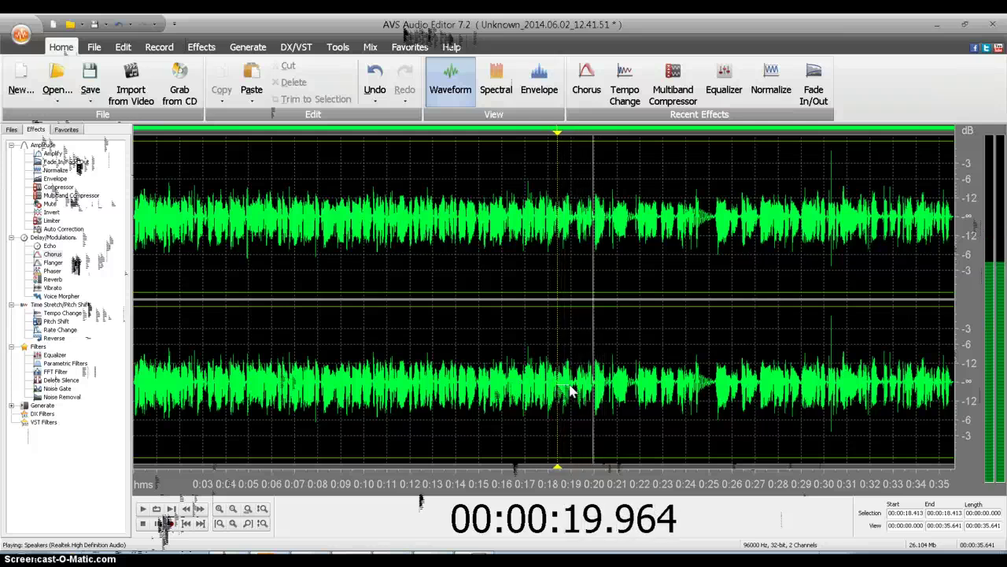
{"action": "key", "text": "space"}
{"action": "left_click_drag", "start_coordinate": [572, 387], "coordinate": [601, 387]}
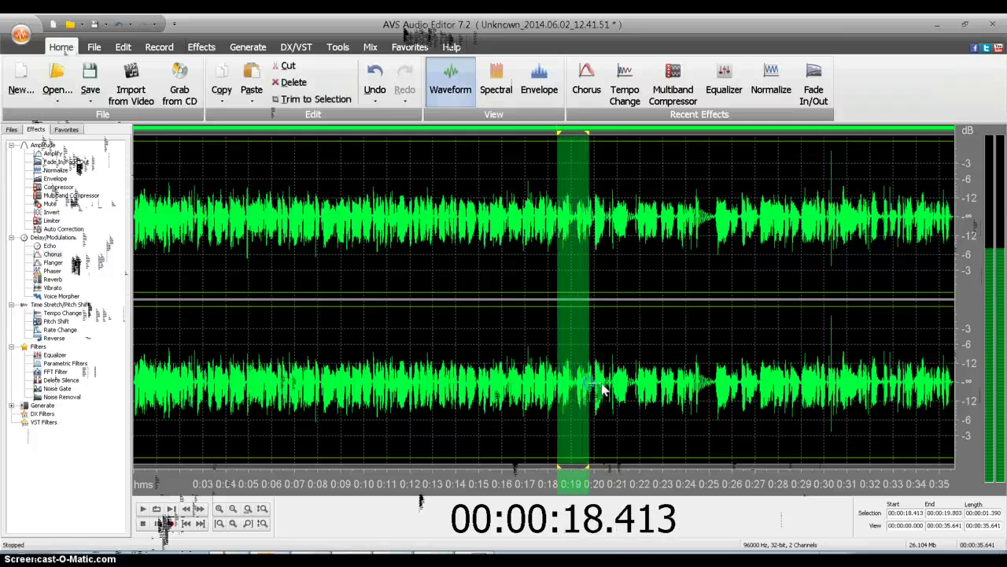
{"action": "left_click", "coordinate": [143, 509]}
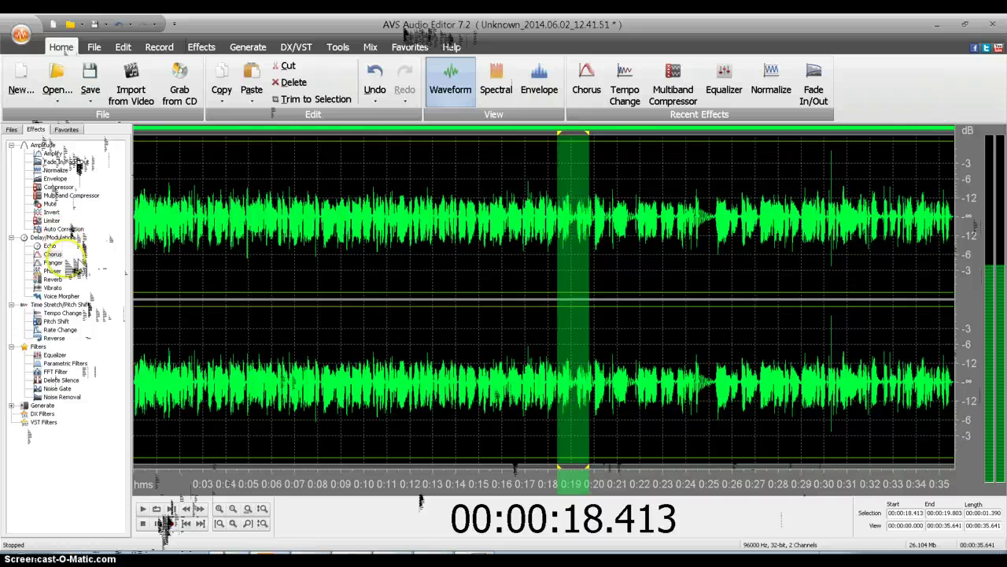
Step: Apply Voice Morpher to the selected phrase with Flanger at 100% and Tempo at 1.3
{"action": "double_click", "coordinate": [62, 296]}
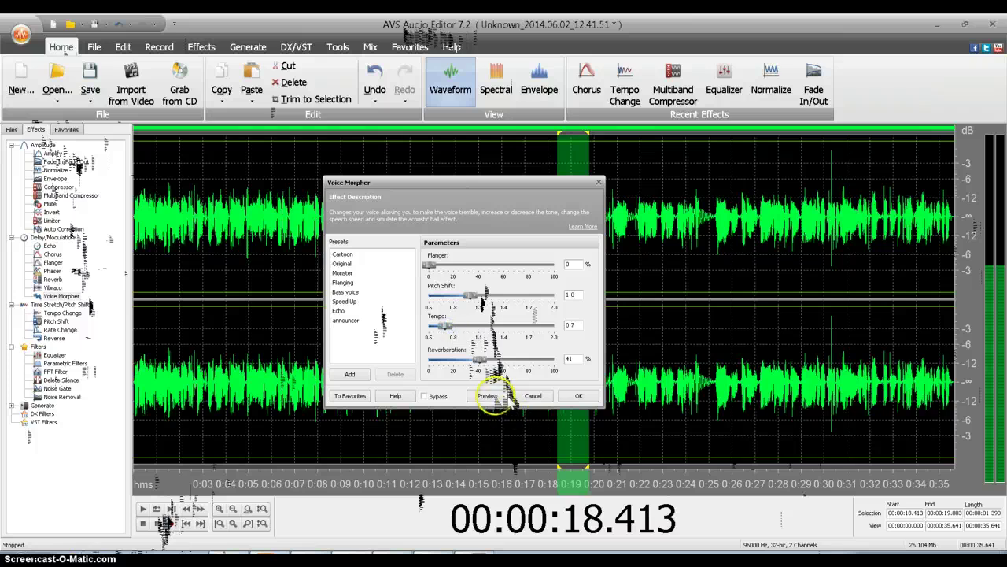
{"action": "left_click", "coordinate": [463, 324]}
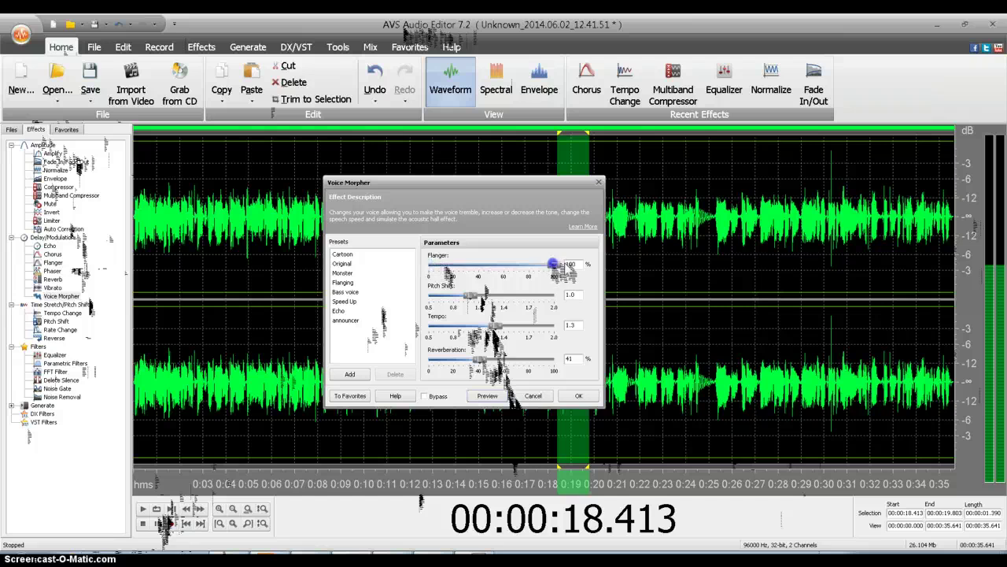
{"action": "left_click", "coordinate": [579, 397]}
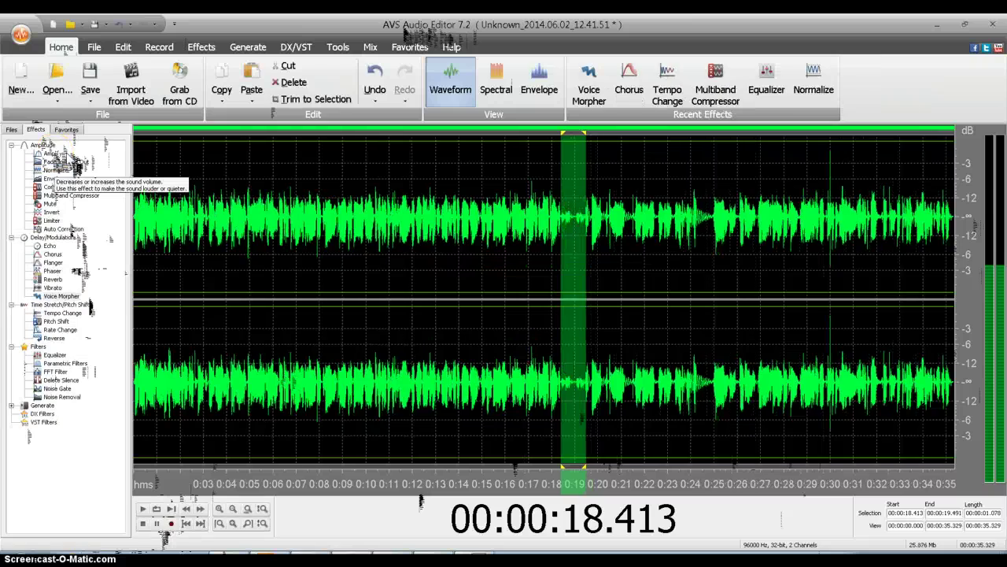
Step: Amplify the selected phrase by 11.5 dB
{"action": "double_click", "coordinate": [55, 154]}
{"action": "mouse_move", "coordinate": [562, 370]}
{"action": "left_mouse_down"}
{"action": "mouse_move", "coordinate": [551, 371]}
{"action": "mouse_move", "coordinate": [564, 376]}
{"action": "left_mouse_up"}
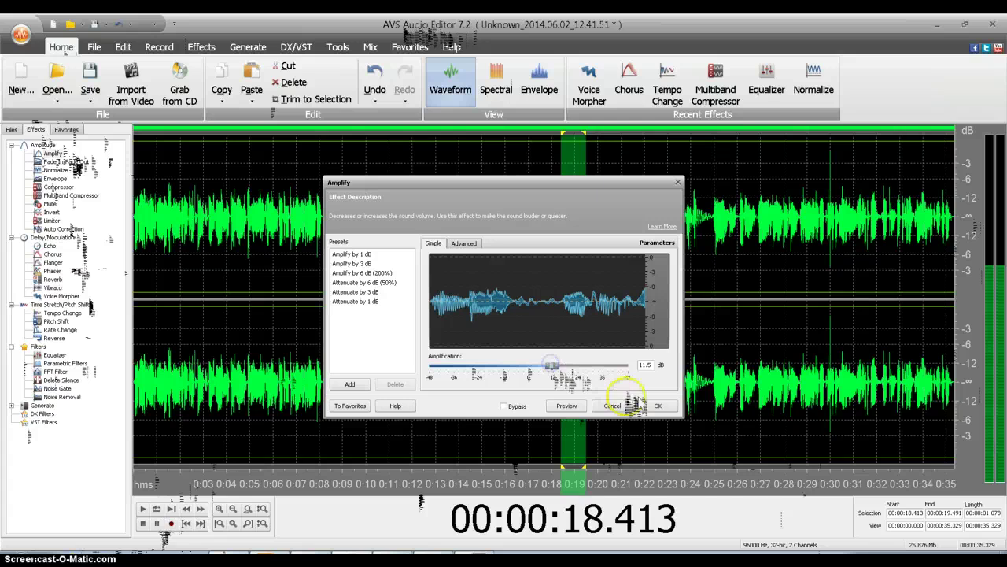
{"action": "left_click", "coordinate": [660, 406]}
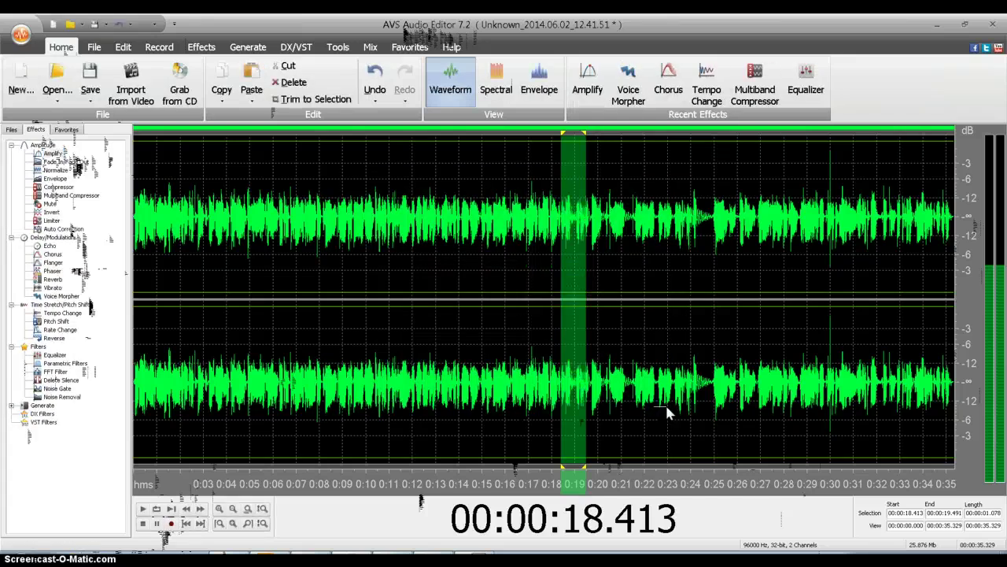
Step: Select the voice recording from its start to about 35.3 seconds and copy it
{"action": "left_click", "coordinate": [953, 381]}
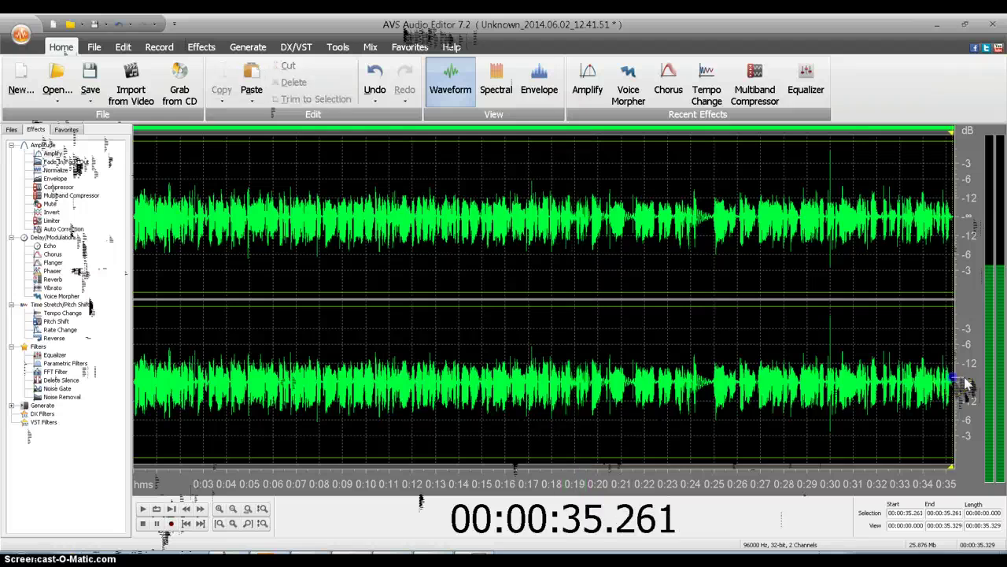
{"action": "key", "text": "ctrl+a"}
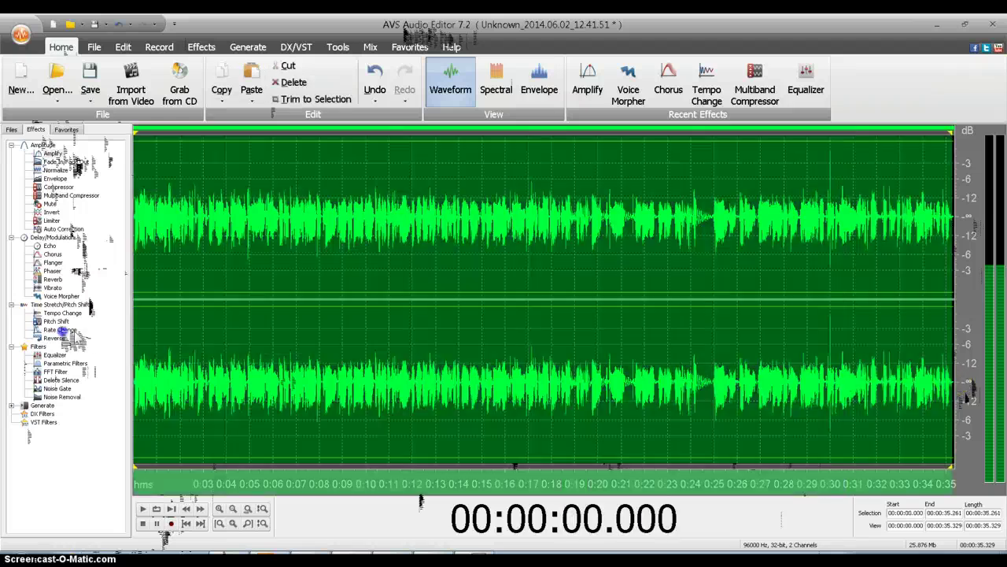
{"action": "right_click", "coordinate": [490, 403]}
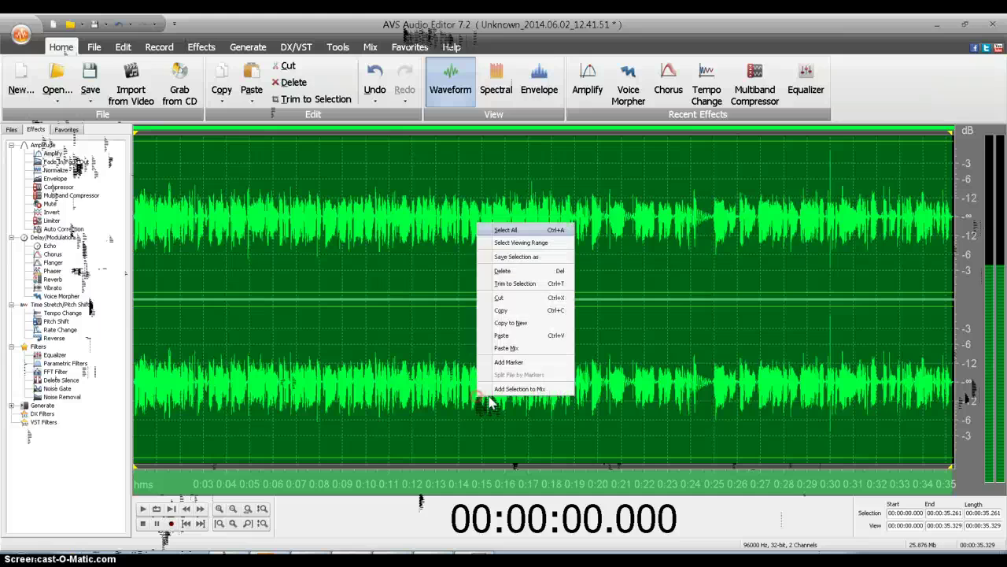
{"action": "left_click", "coordinate": [501, 311]}
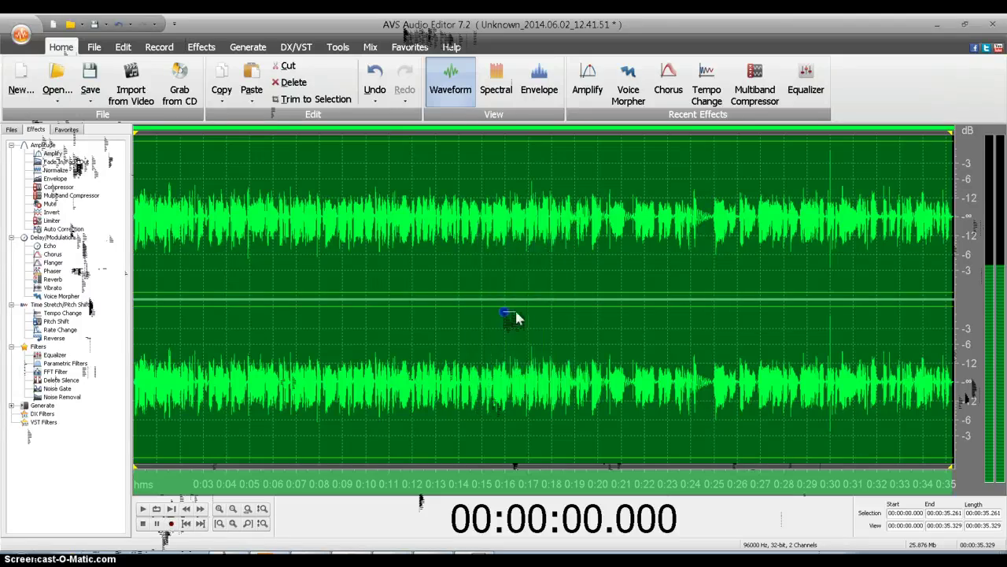
Step: Open the music file Unknown_2014.06.02_12.39.47 and paste-mix the copied voice at about 8.4 seconds with Amplify Paste at 67%
{"action": "left_click", "coordinate": [12, 130]}
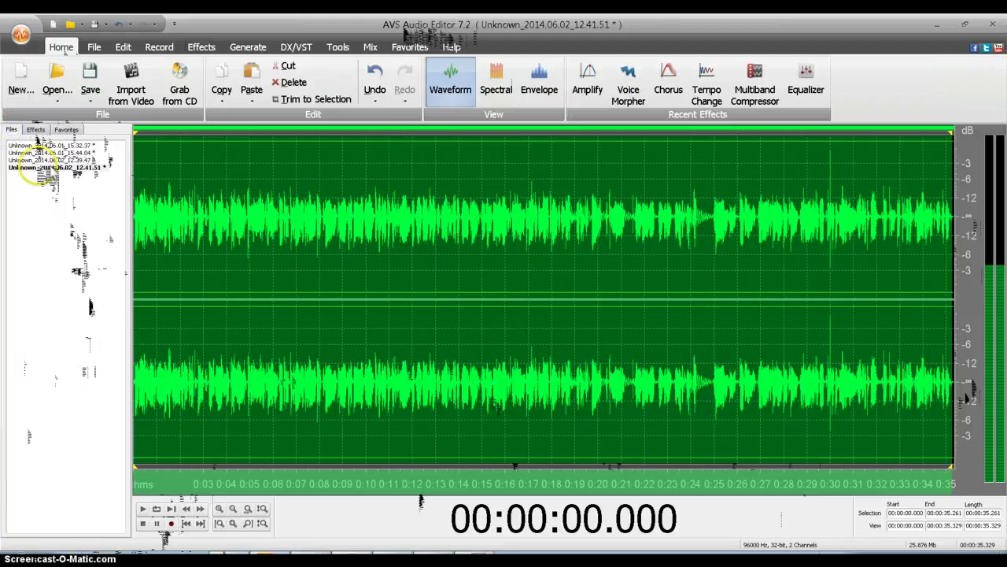
{"action": "left_click", "coordinate": [47, 160]}
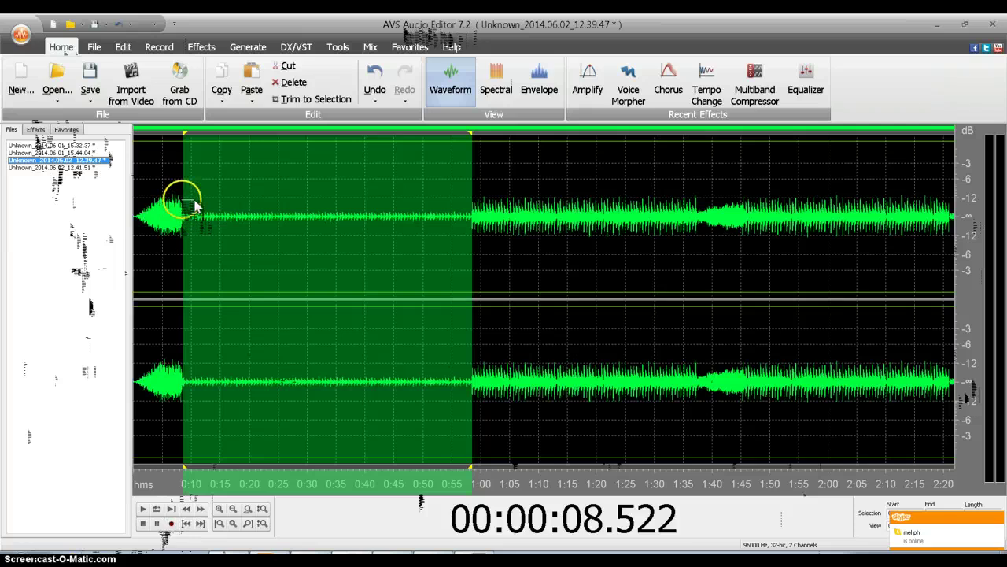
{"action": "left_click", "coordinate": [185, 201]}
{"action": "right_click", "coordinate": [197, 206]}
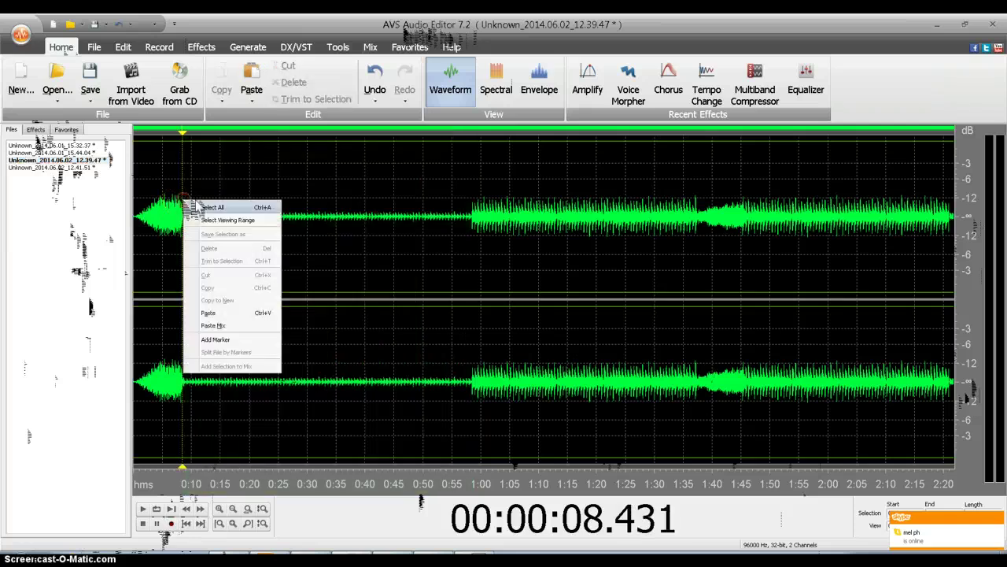
{"action": "left_click", "coordinate": [235, 325]}
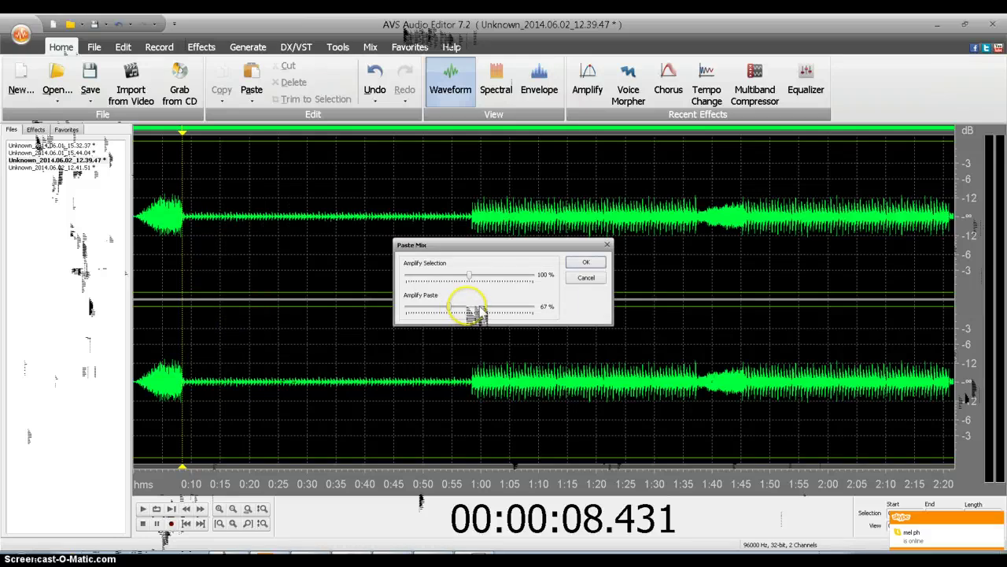
{"action": "left_click_drag", "start_coordinate": [469, 309], "coordinate": [449, 310]}
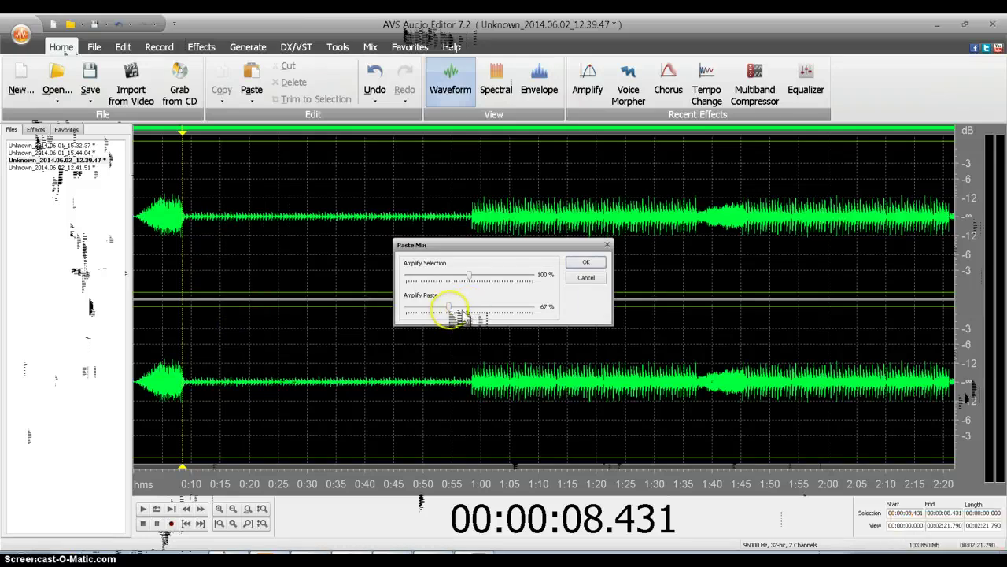
{"action": "left_click", "coordinate": [583, 265]}
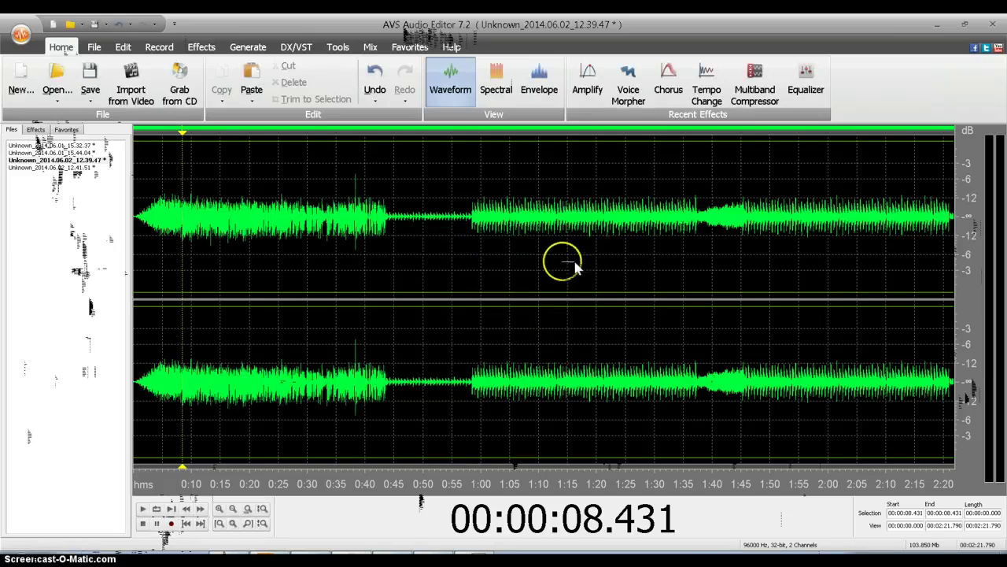
Step: Play the mixed voice and music from about 0.5 seconds past the voice's end and stop playback
{"action": "left_click", "coordinate": [137, 214]}
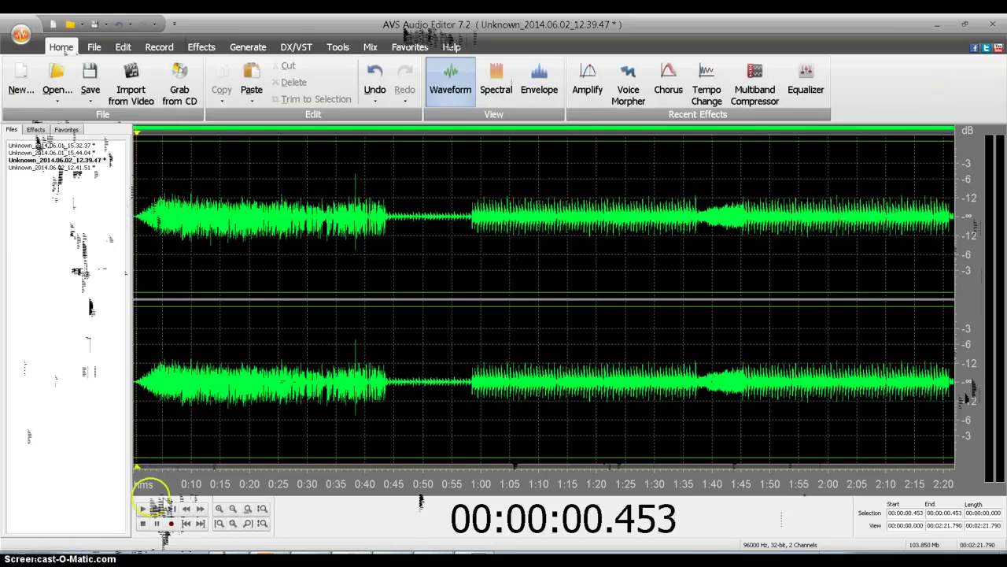
{"action": "left_click", "coordinate": [143, 508]}
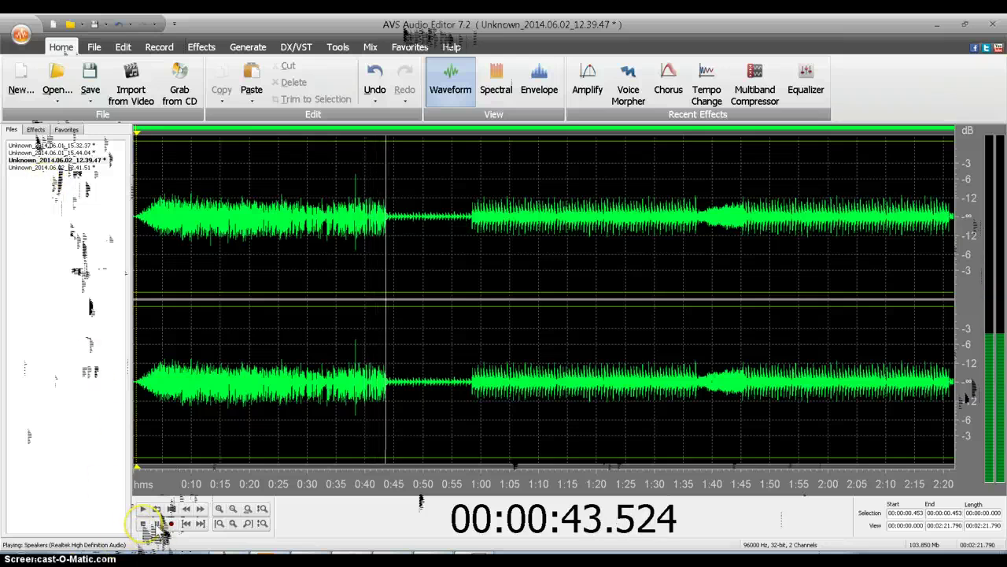
{"action": "left_click", "coordinate": [143, 524]}
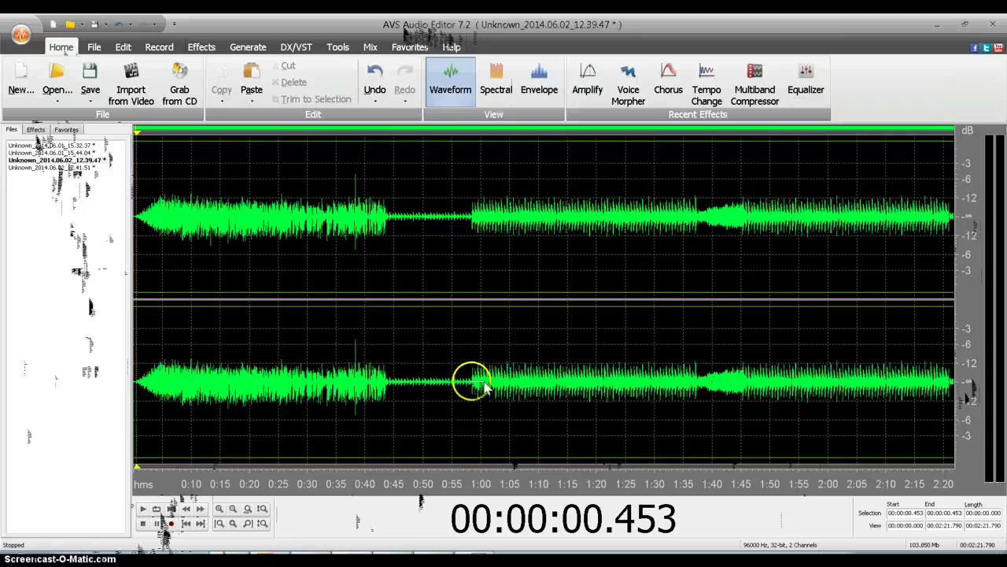
Step: Select the quiet music passage from about 43.8 to 58.5 seconds and play a short bit of it
{"action": "left_click_drag", "start_coordinate": [471, 383], "coordinate": [400, 391]}
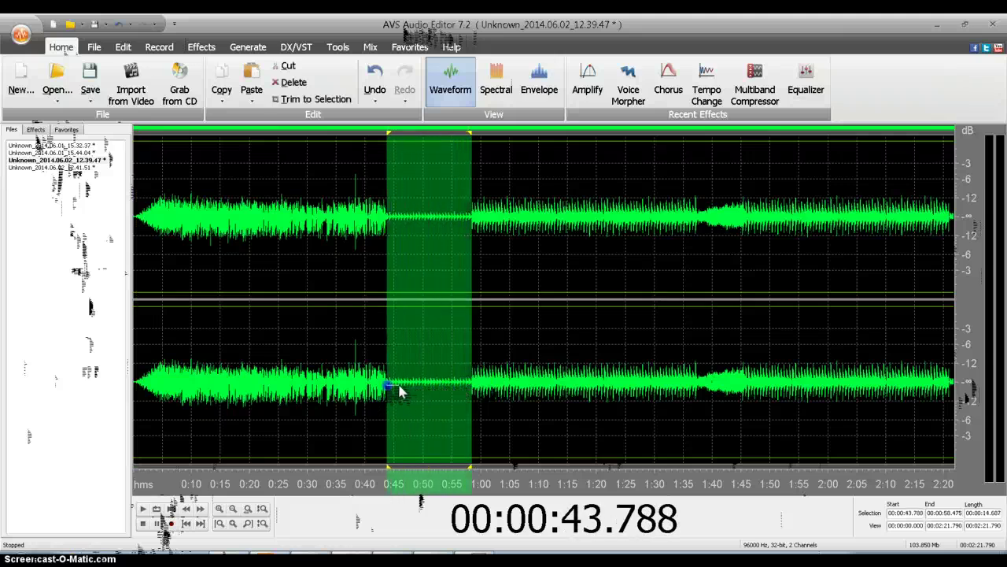
{"action": "key", "text": "space"}
{"action": "key", "text": "space"}
{"action": "key", "text": "space"}
{"action": "key", "text": "space"}
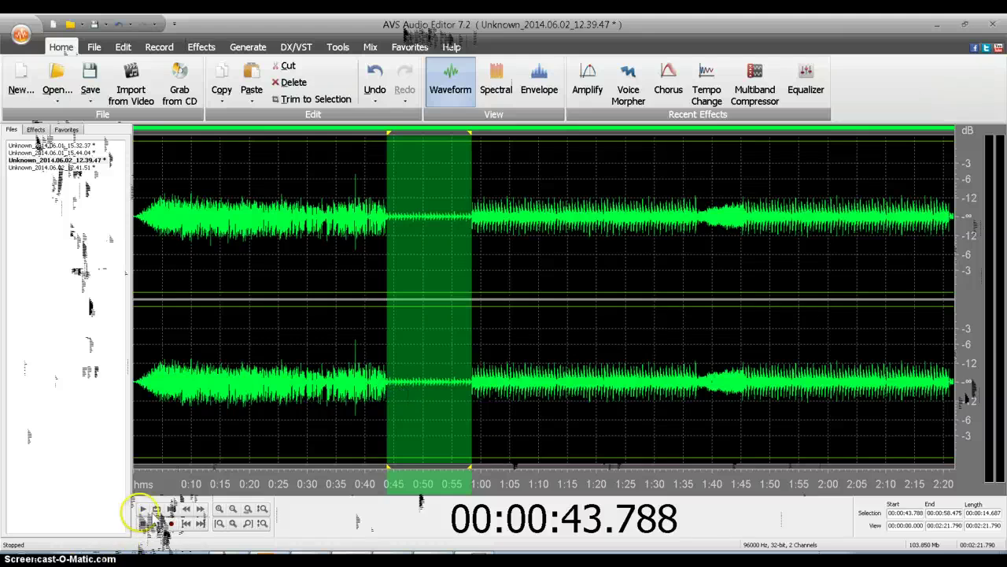
{"action": "left_click", "coordinate": [144, 510]}
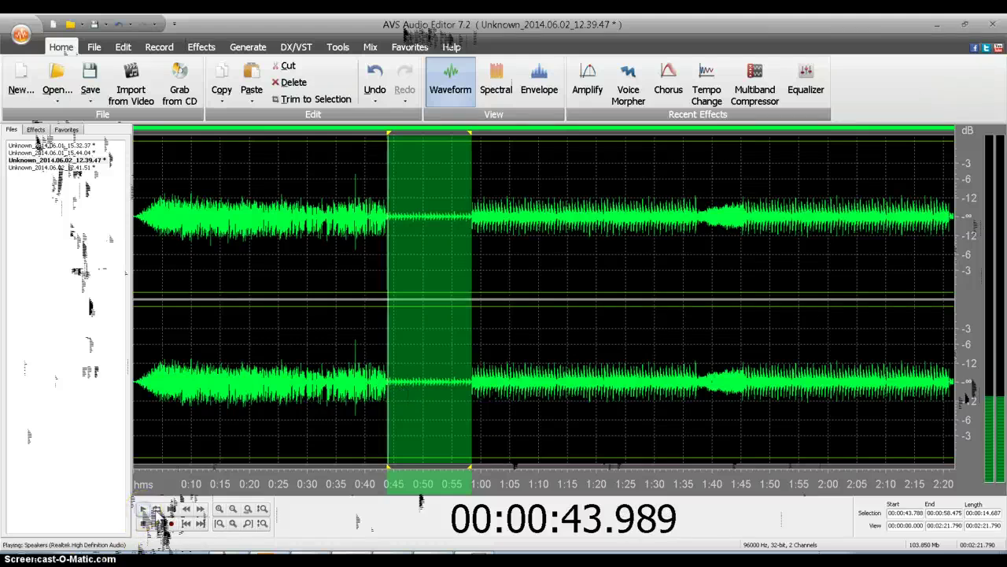
{"action": "left_click", "coordinate": [143, 523]}
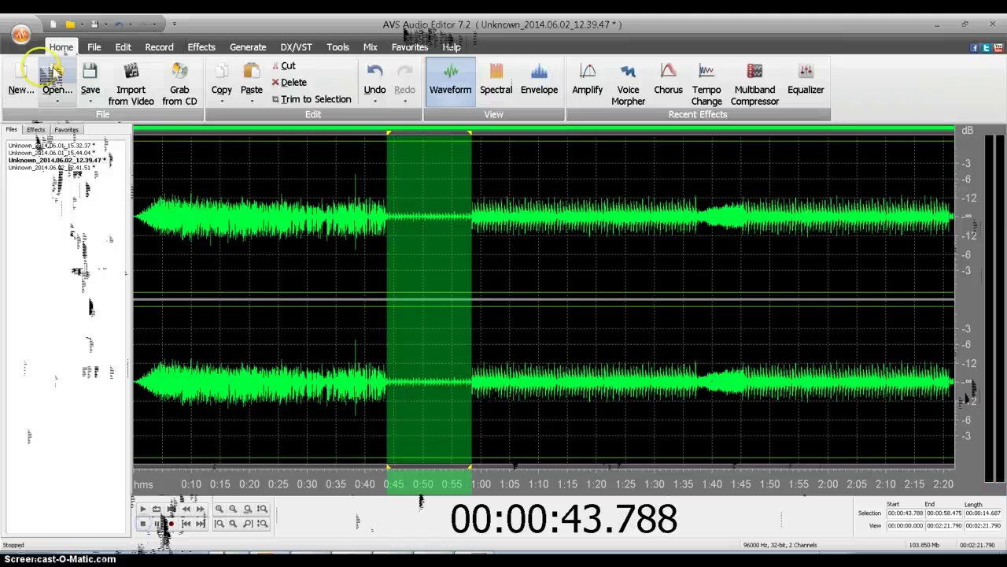
Step: Amplify the selected quiet passage by 13.0 dB
{"action": "left_click", "coordinate": [43, 130]}
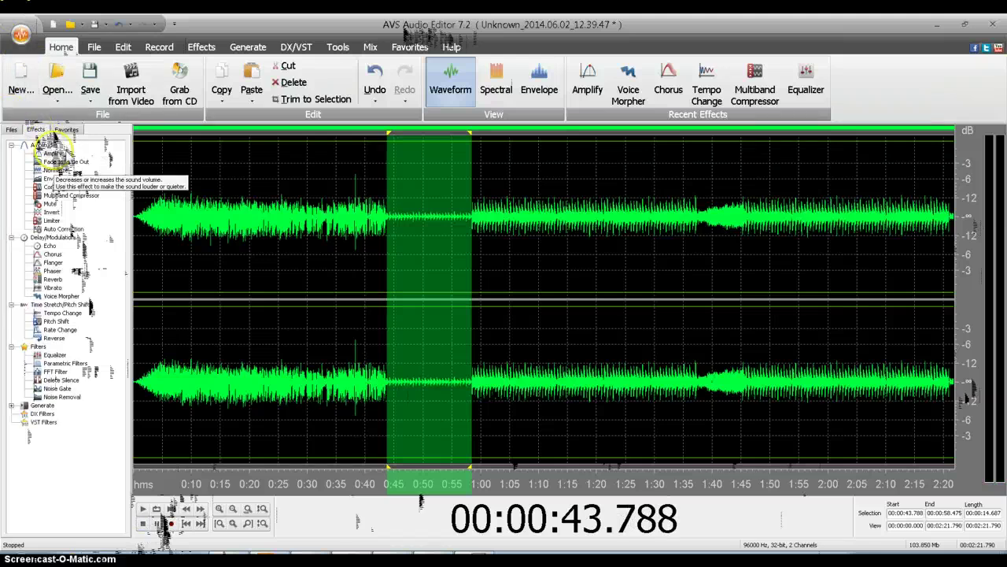
{"action": "double_click", "coordinate": [52, 153]}
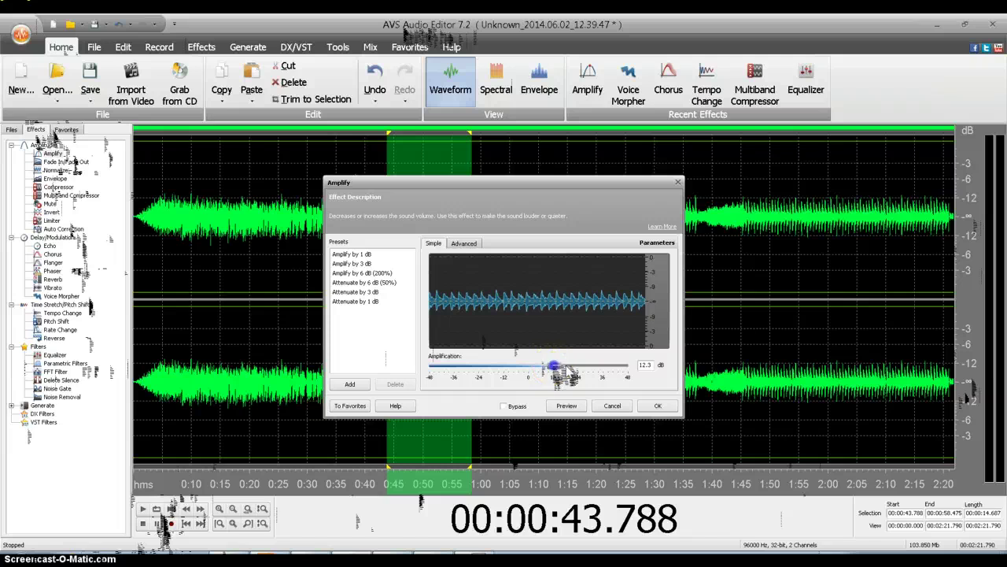
{"action": "left_click_drag", "start_coordinate": [557, 367], "coordinate": [558, 366]}
{"action": "left_click", "coordinate": [579, 406]}
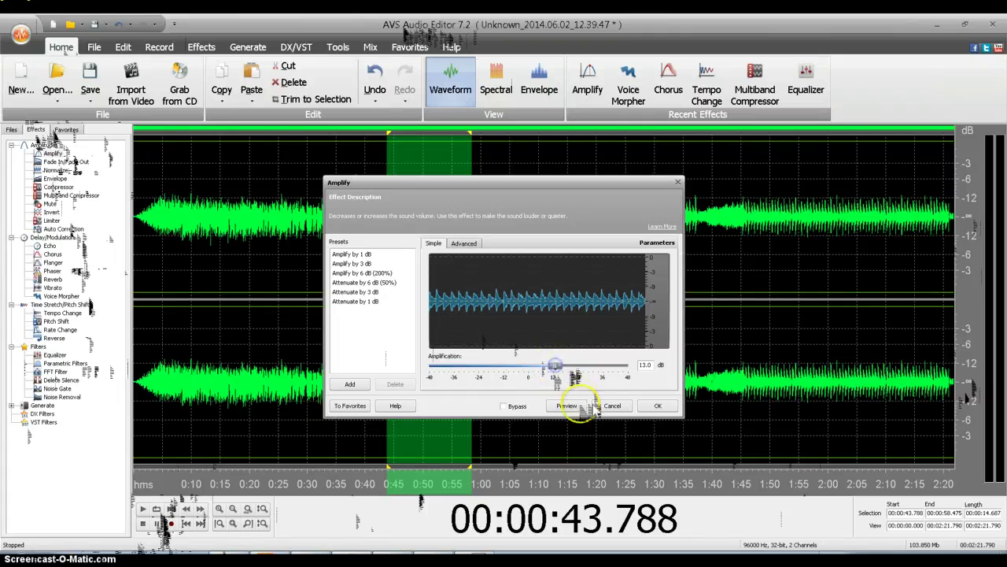
{"action": "left_click", "coordinate": [669, 407]}
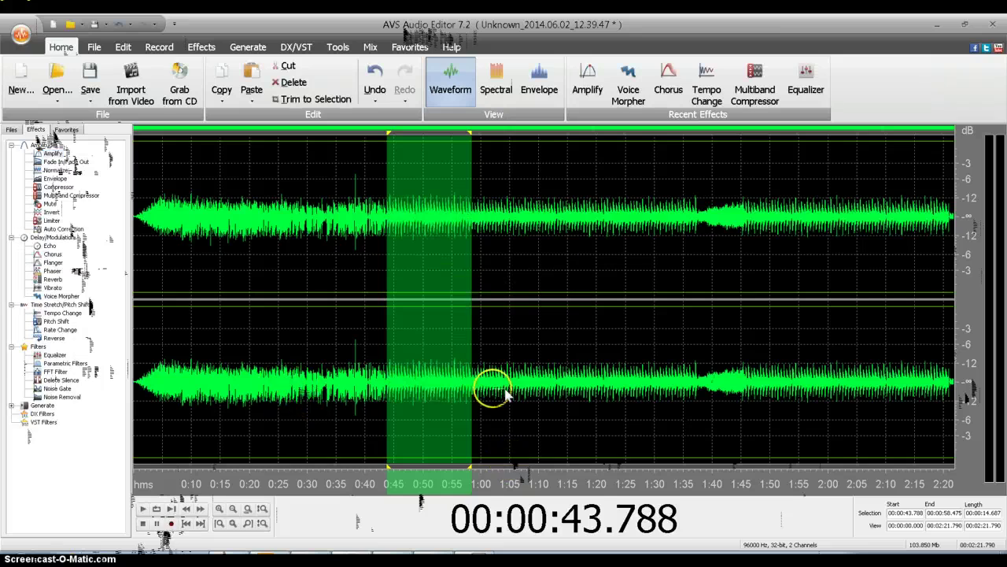
Step: Play the mix from about 37.7 seconds to check the transition into the amplified passage
{"action": "left_click", "coordinate": [412, 382]}
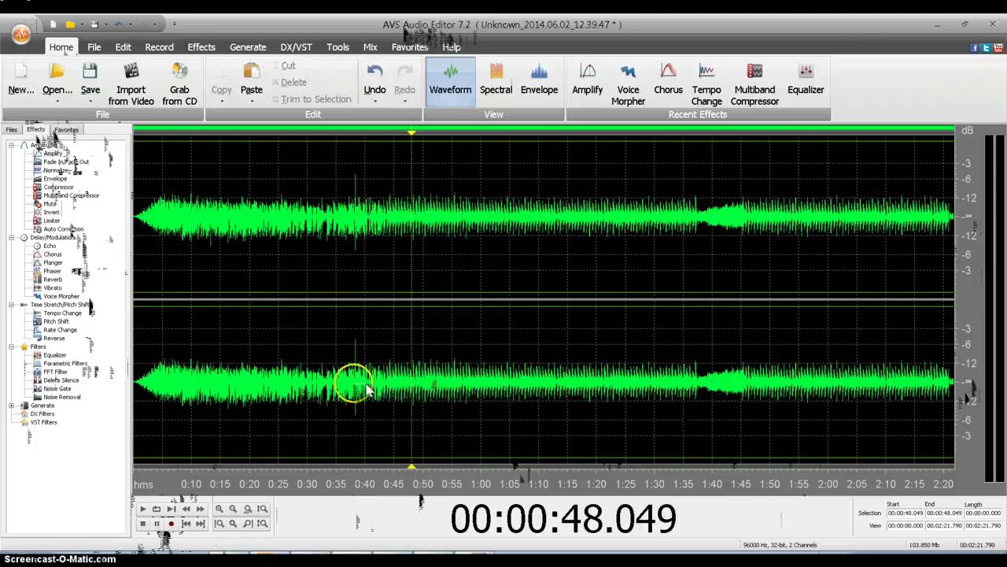
{"action": "left_click", "coordinate": [351, 390]}
{"action": "left_click", "coordinate": [146, 510]}
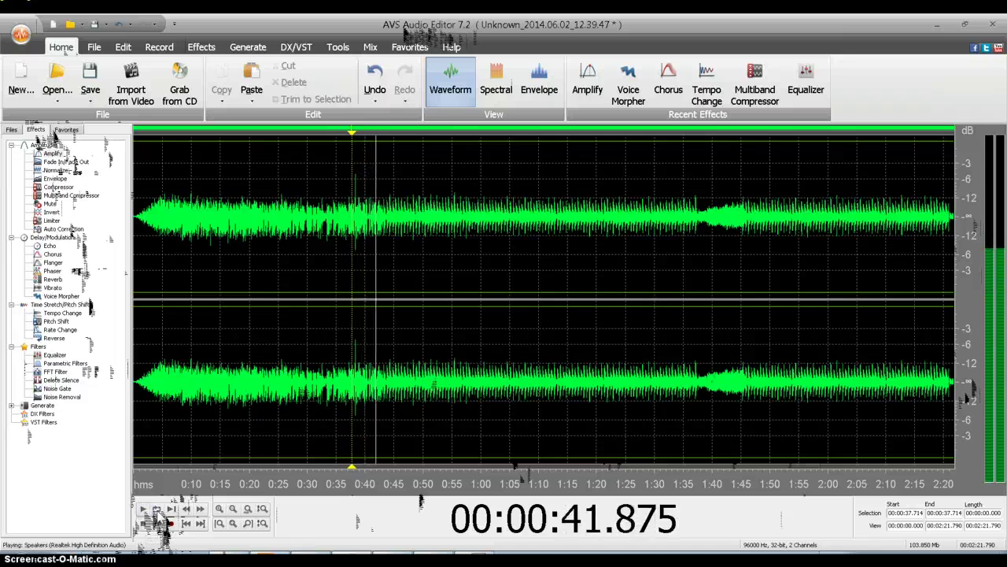
Step: Copy the mix from its start to about 46.3 seconds and paste it into a new file
{"action": "left_click", "coordinate": [400, 382]}
{"action": "left_click_drag", "start_coordinate": [401, 384], "coordinate": [135, 386]}
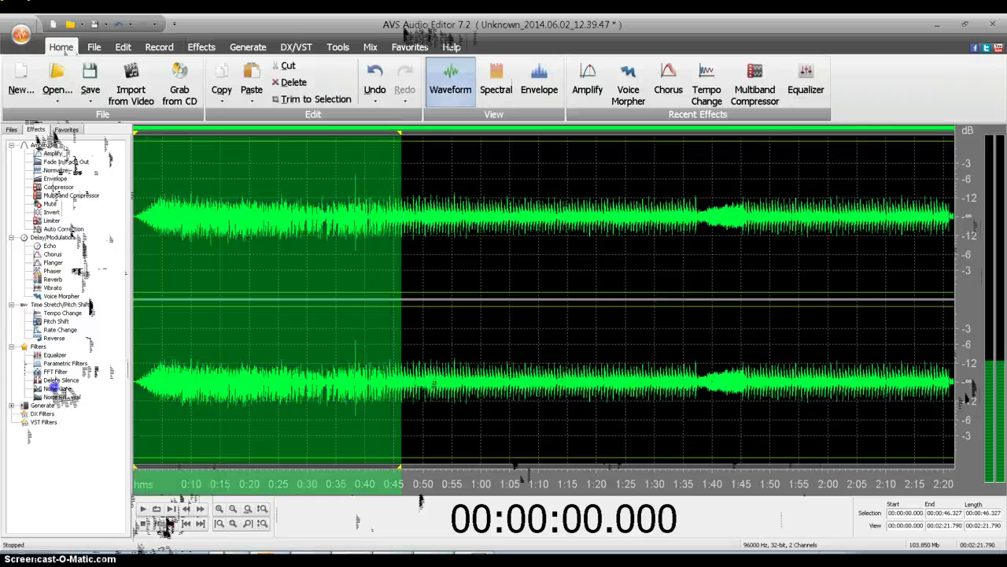
{"action": "right_click", "coordinate": [216, 371]}
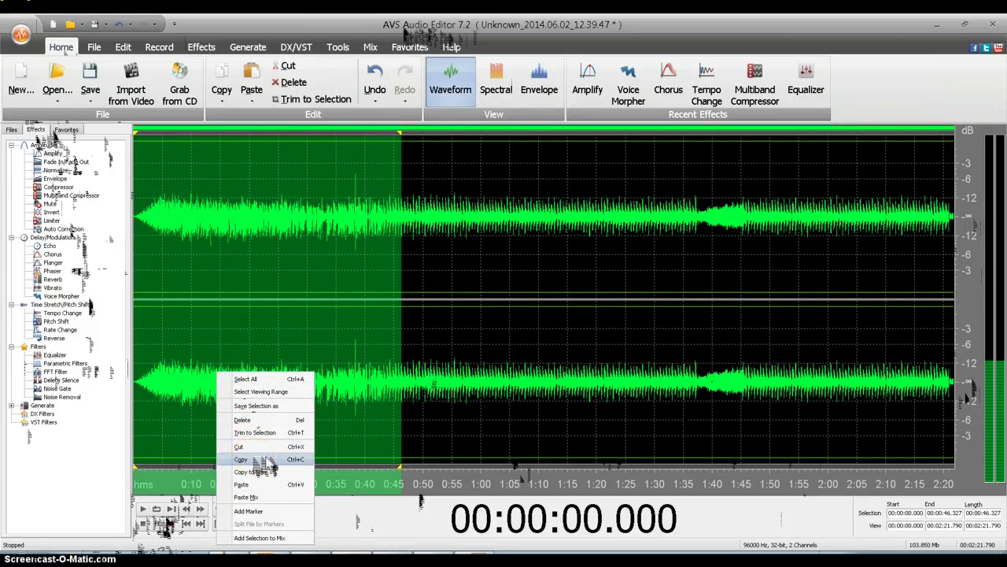
{"action": "left_click", "coordinate": [255, 459]}
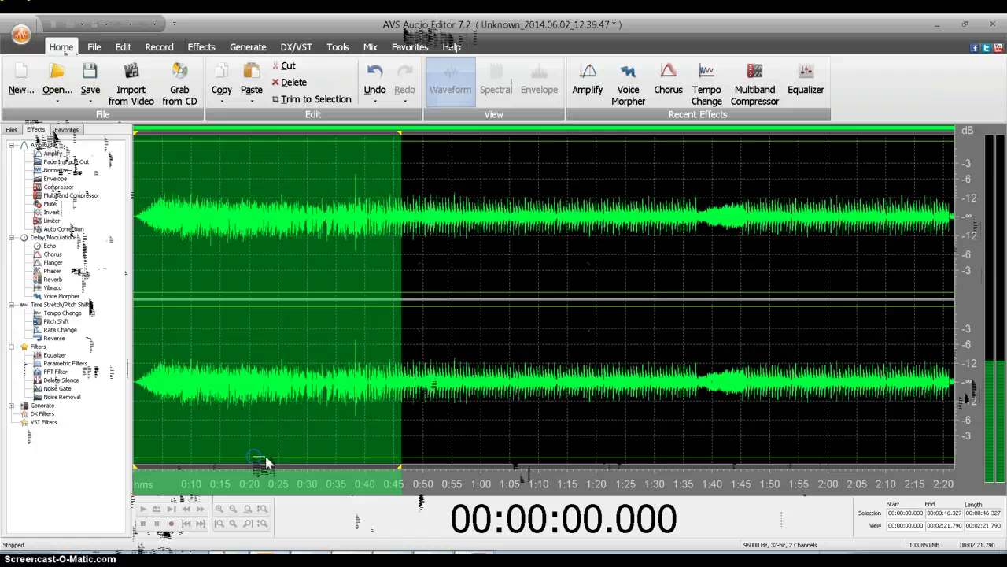
{"action": "left_click", "coordinate": [19, 80]}
{"action": "left_click", "coordinate": [558, 243]}
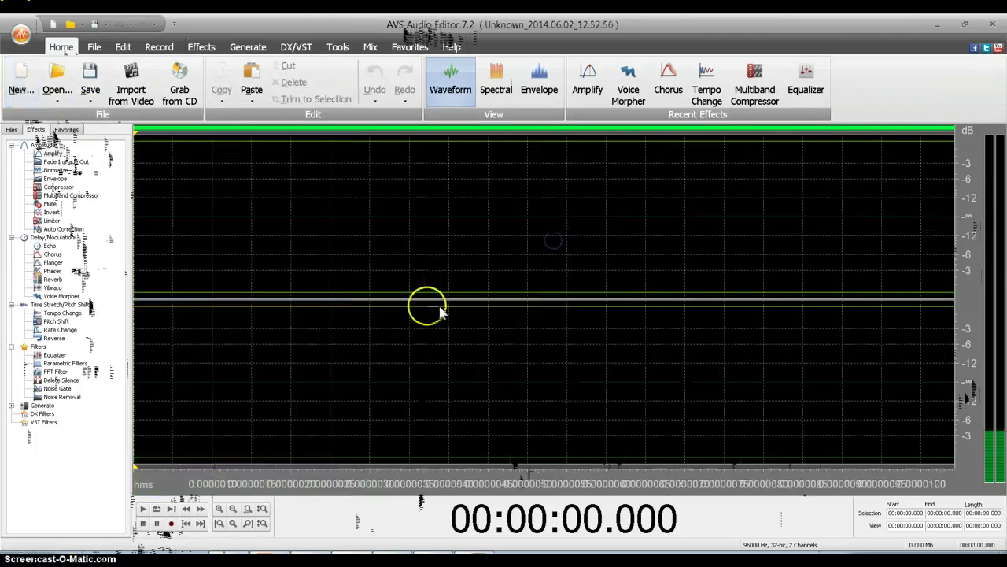
{"action": "right_click", "coordinate": [414, 331]}
{"action": "left_click", "coordinate": [471, 441]}
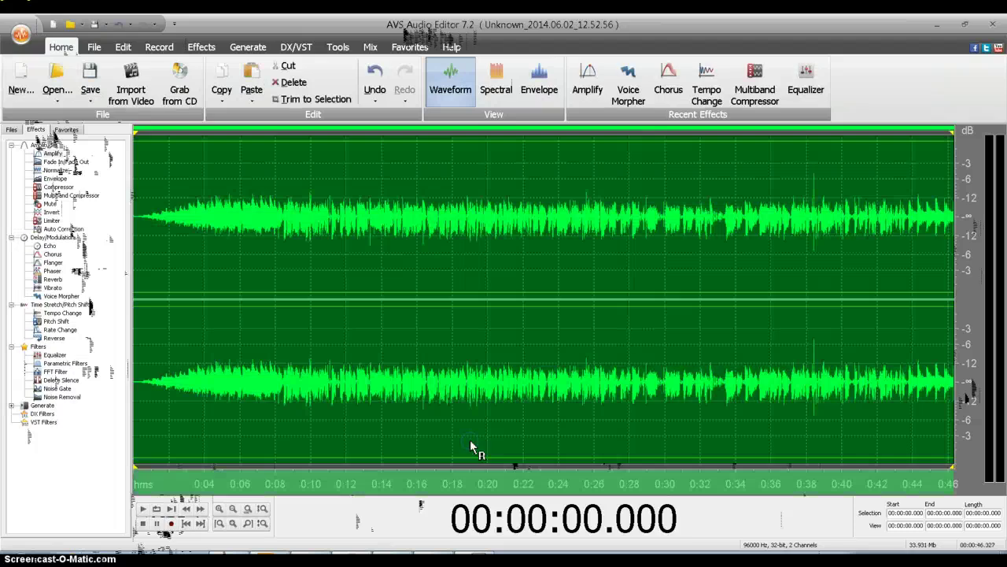
Step: Amplify the whole pasted clip by about 3.7 dB
{"action": "double_click", "coordinate": [52, 153]}
{"action": "left_click_drag", "start_coordinate": [606, 370], "coordinate": [537, 369]}
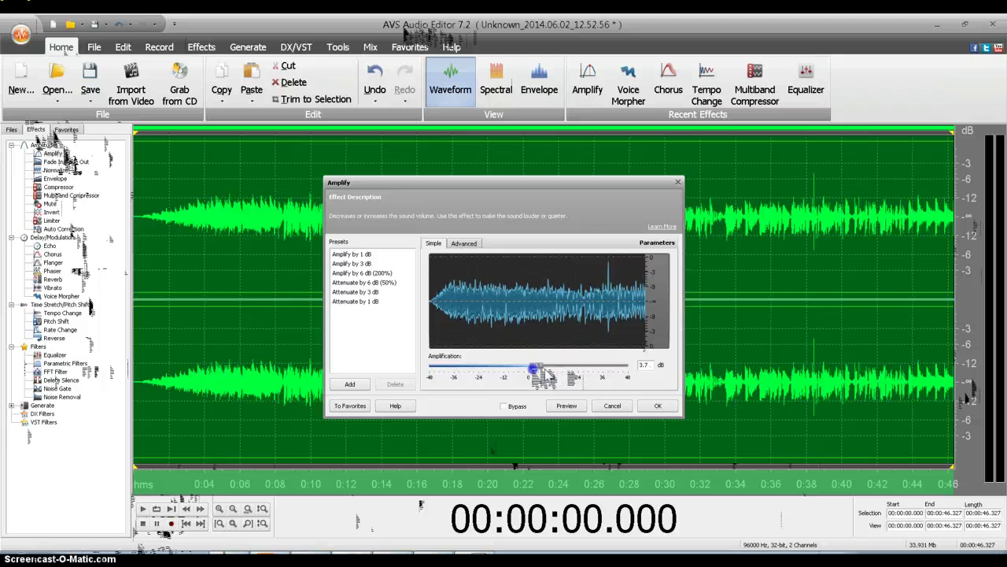
{"action": "left_click", "coordinate": [658, 405]}
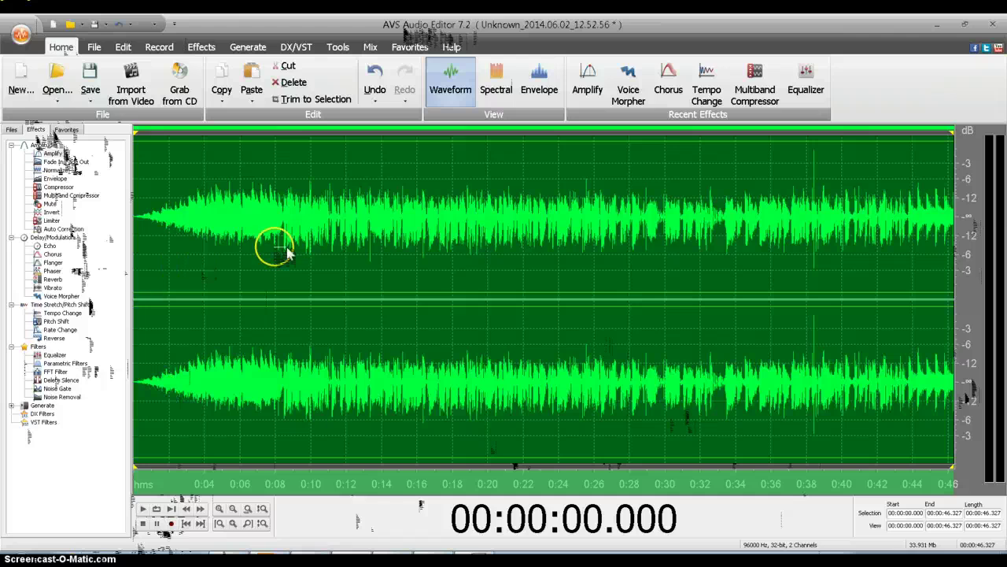
Step: Apply a fade-out to the clip's last 1.3 seconds, from about 45 seconds to its end
{"action": "left_click", "coordinate": [931, 374]}
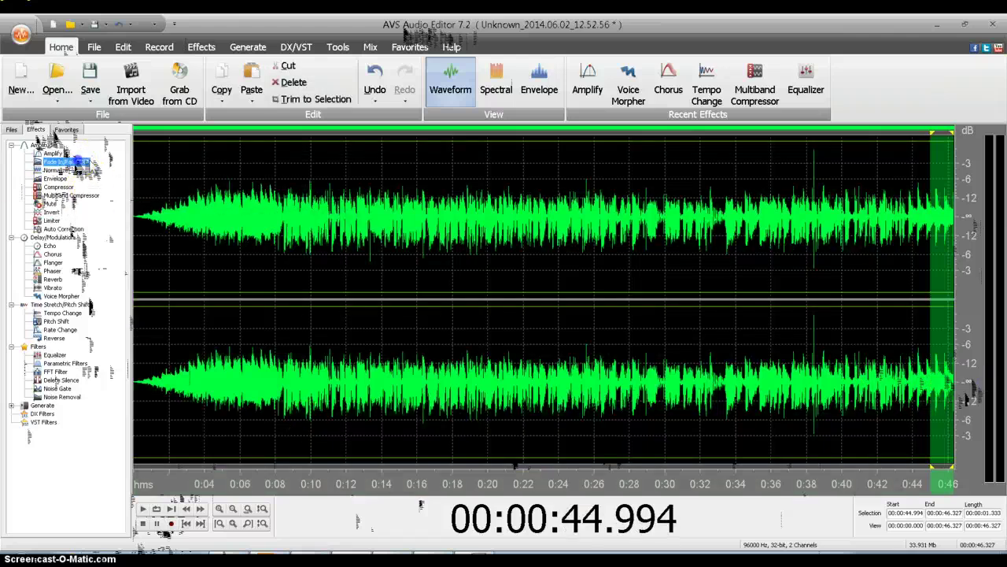
{"action": "double_click", "coordinate": [66, 162]}
{"action": "left_click", "coordinate": [545, 381]}
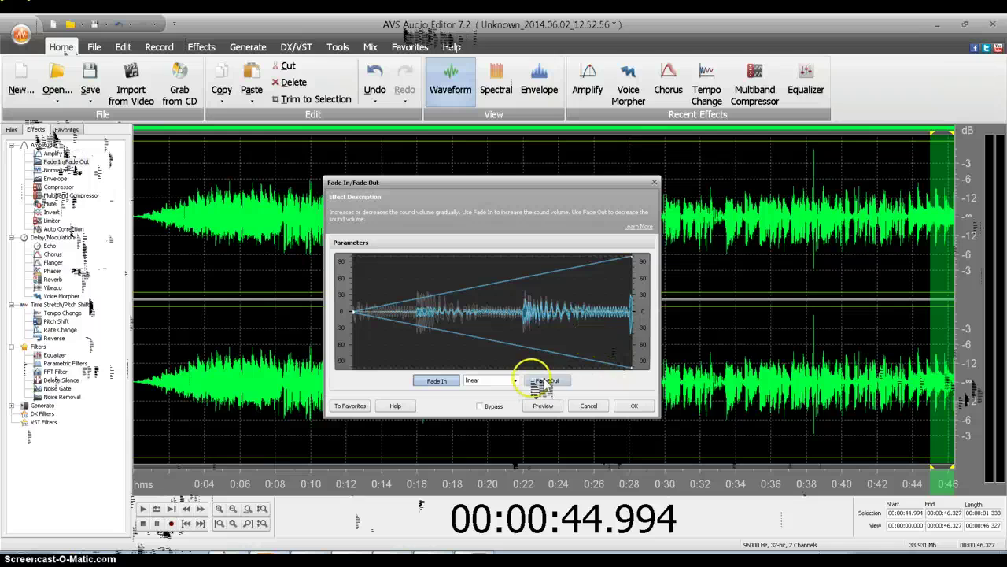
{"action": "left_click", "coordinate": [636, 405]}
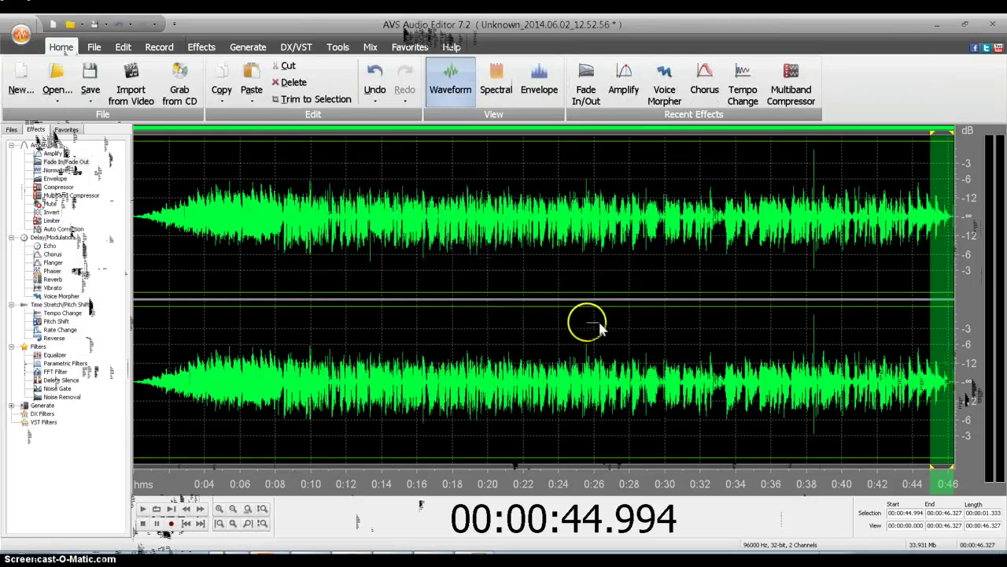
Step: Start saving the clip as an MP3 file and choose the Promos folder inside My Music's KGRAFiles folder as destination
{"action": "left_click", "coordinate": [138, 371]}
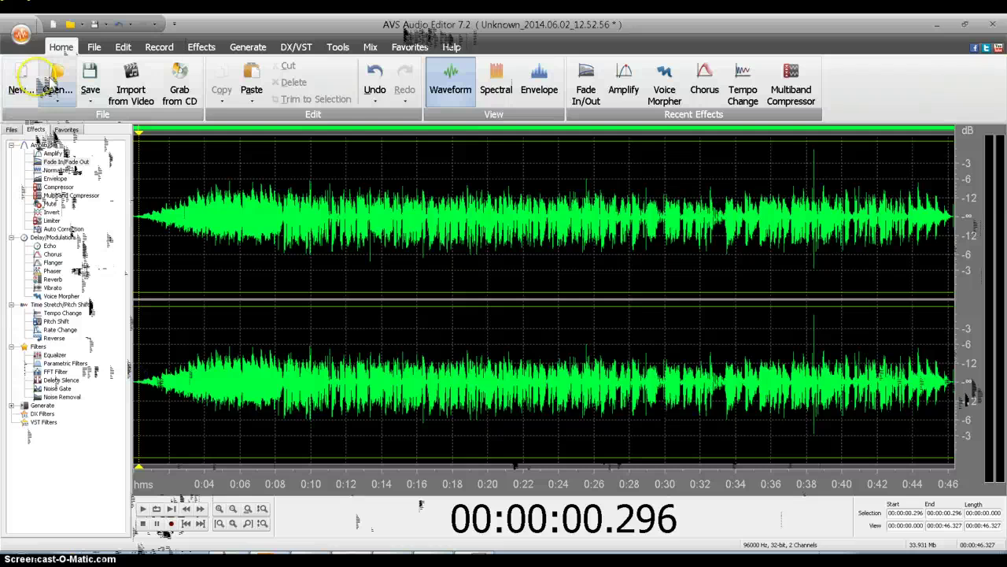
{"action": "left_click", "coordinate": [90, 102]}
{"action": "left_click", "coordinate": [183, 134]}
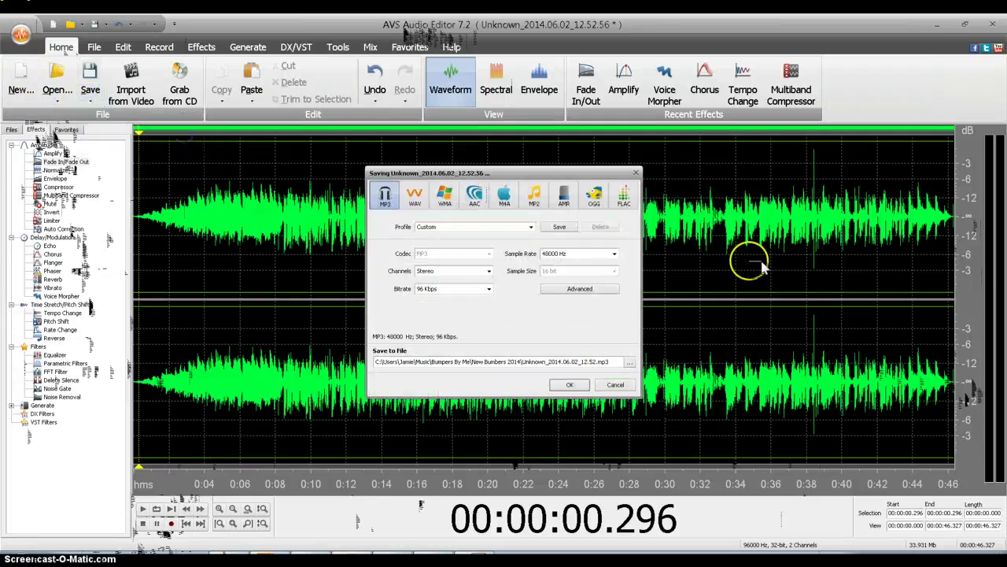
{"action": "left_click", "coordinate": [632, 362]}
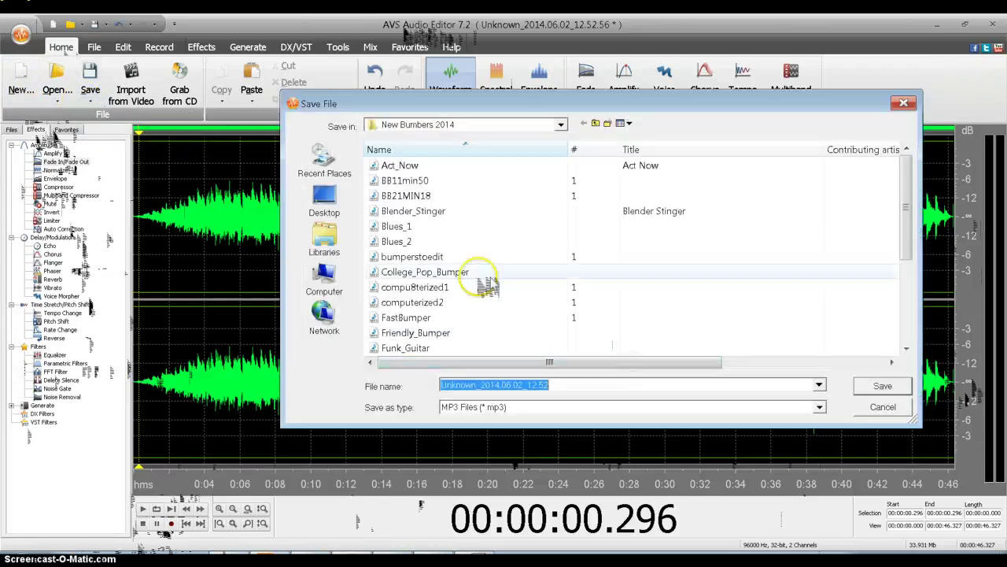
{"action": "left_click", "coordinate": [561, 124]}
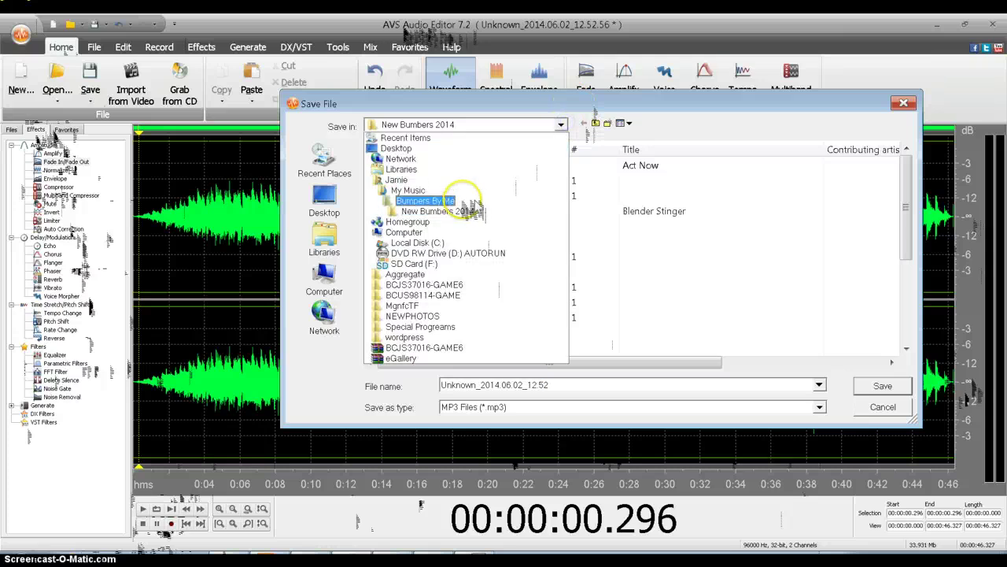
{"action": "left_click", "coordinate": [444, 190]}
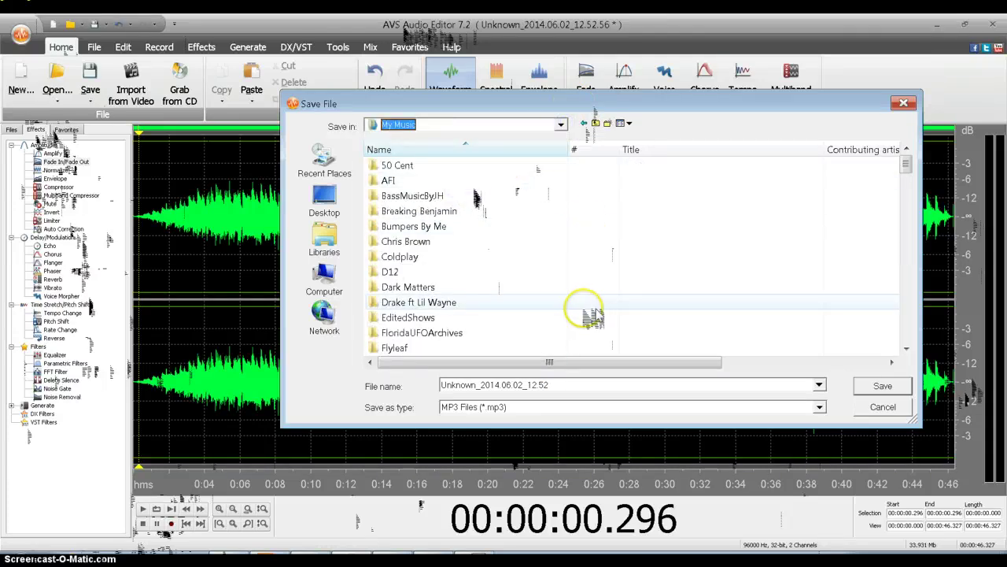
{"action": "left_click_drag", "start_coordinate": [913, 170], "coordinate": [913, 185]}
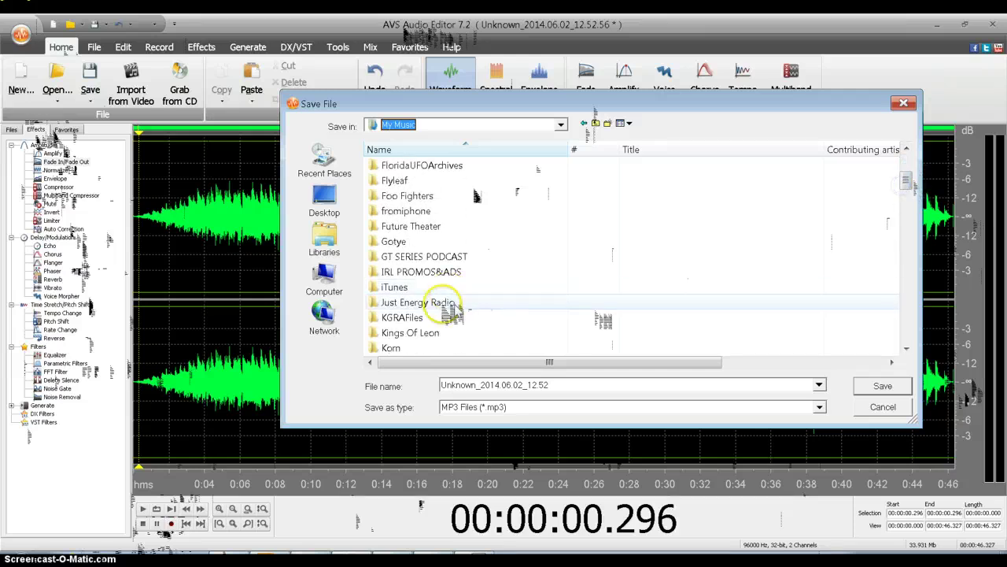
{"action": "double_click", "coordinate": [417, 318]}
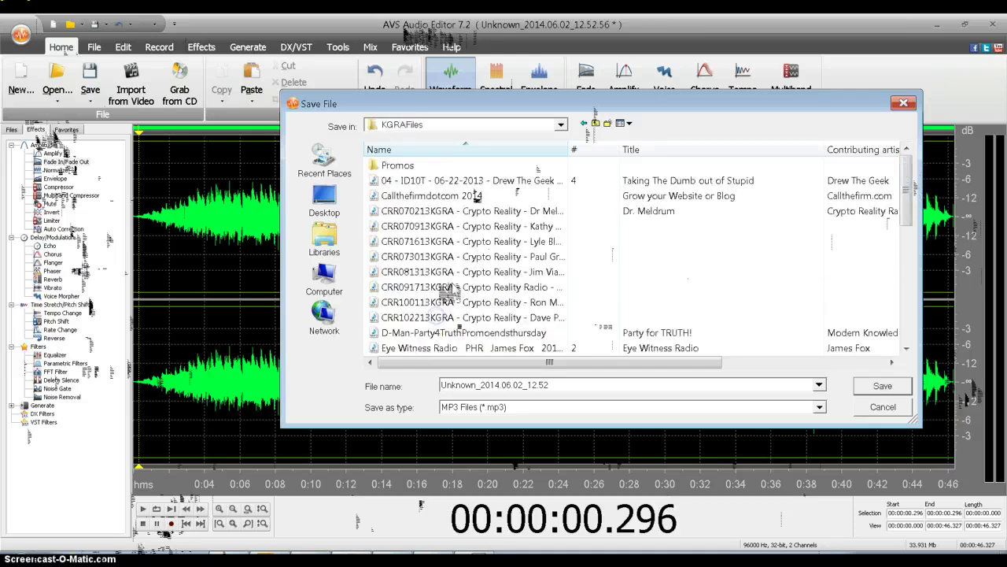
{"action": "double_click", "coordinate": [454, 165]}
{"action": "double_click", "coordinate": [569, 383]}
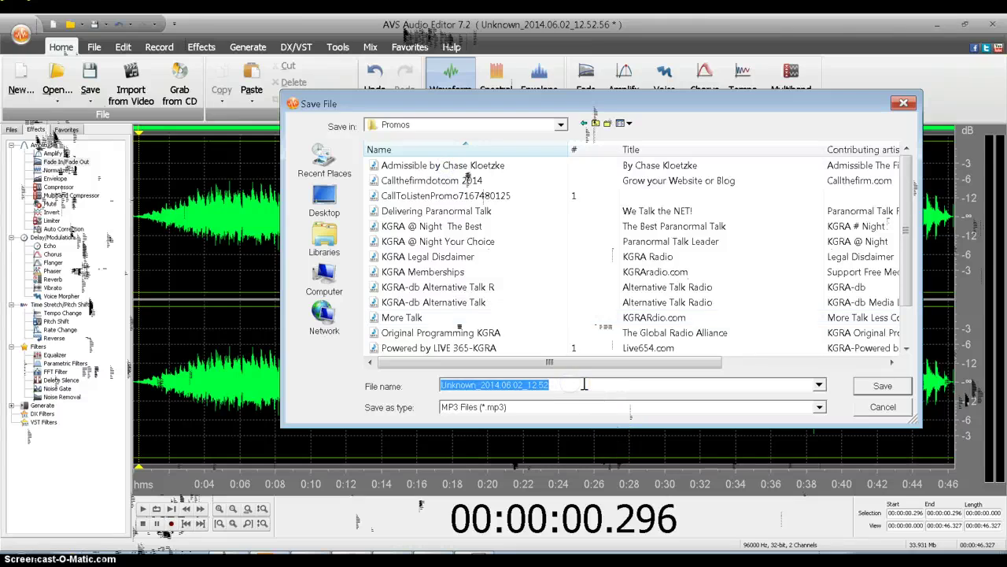
{"action": "key", "text": "Caps_Lock"}
{"action": "type", "text": "pARADIGMsYMpR"}
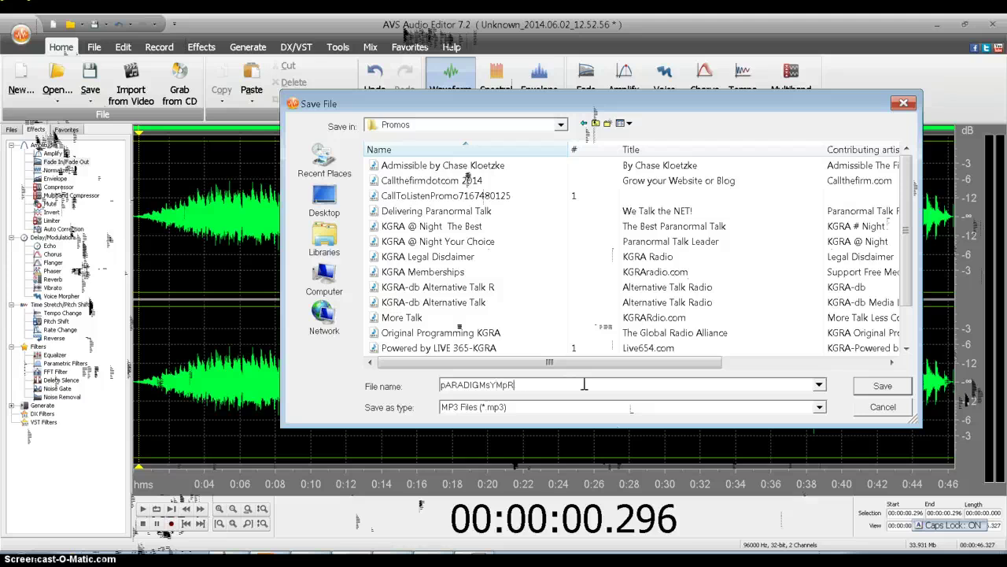
{"action": "key", "text": "Caps_Lock"}
{"action": "key", "text": "BackSpace"}
{"action": "key", "text": "BackSpace"}
{"action": "key", "text": "BackSpace"}
{"action": "key", "text": "BackSpace"}
{"action": "key", "text": "BackSpace"}
{"action": "key", "text": "BackSpace"}
{"action": "key", "text": "BackSpace"}
{"action": "key", "text": "BackSpace"}
{"action": "key", "text": "BackSpace"}
{"action": "key", "text": "BackSpace"}
{"action": "key", "text": "BackSpace"}
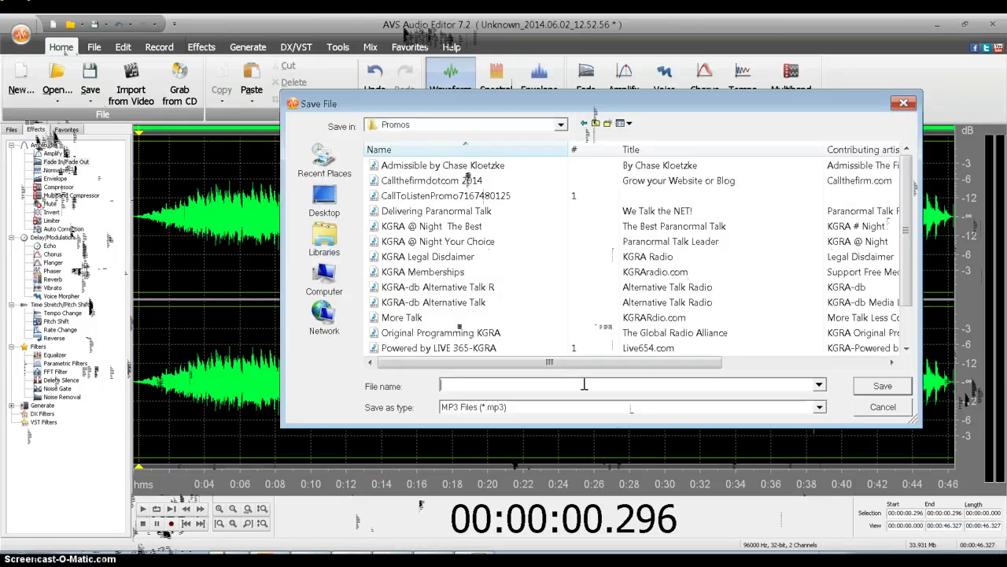
Step: Name the MP3 file ParadigmSympromo and save it
{"action": "type", "text": "Para"}
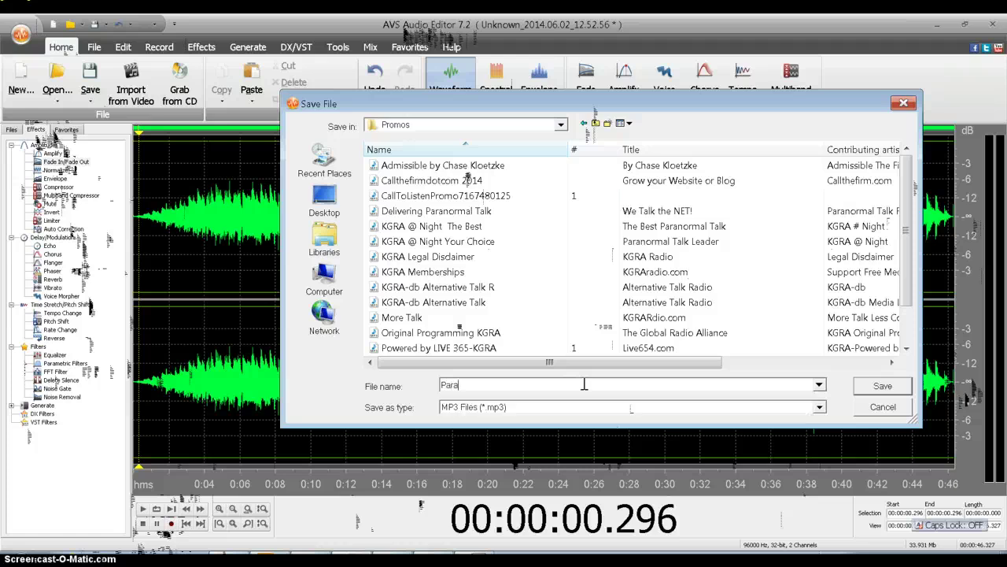
{"action": "type", "text": "digm"}
{"action": "key", "text": "Caps_Lock"}
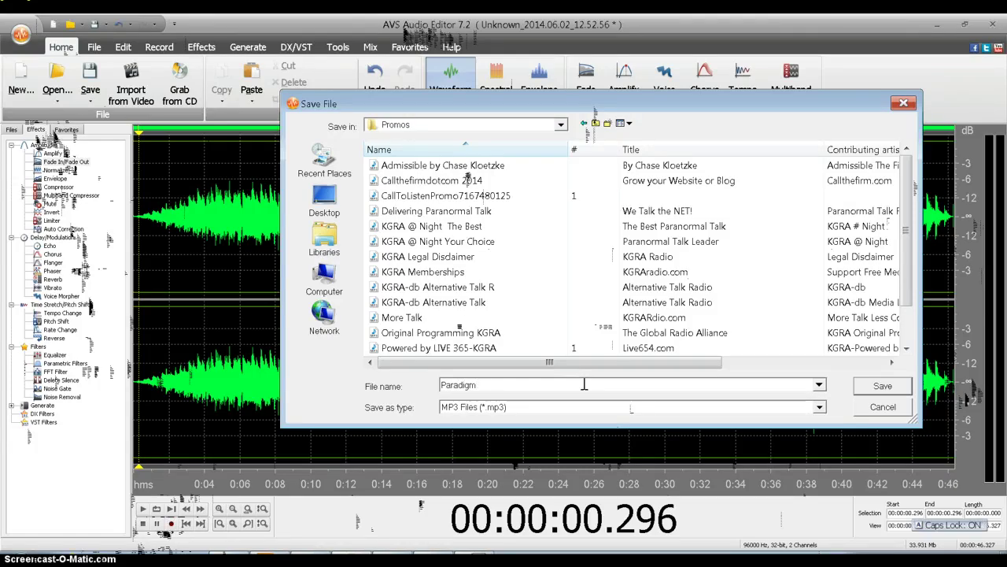
{"action": "type", "text": "Sym"}
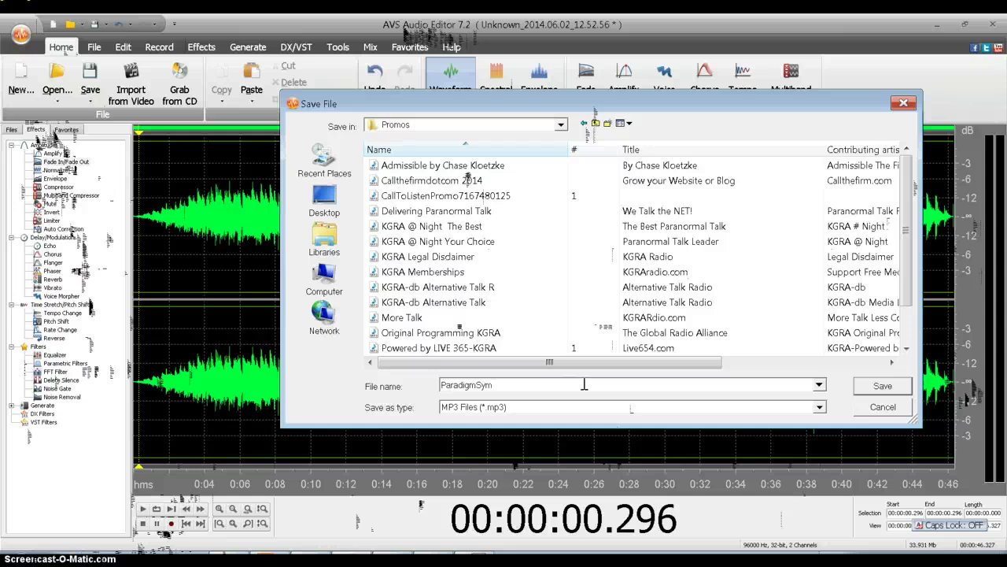
{"action": "type", "text": "promo"}
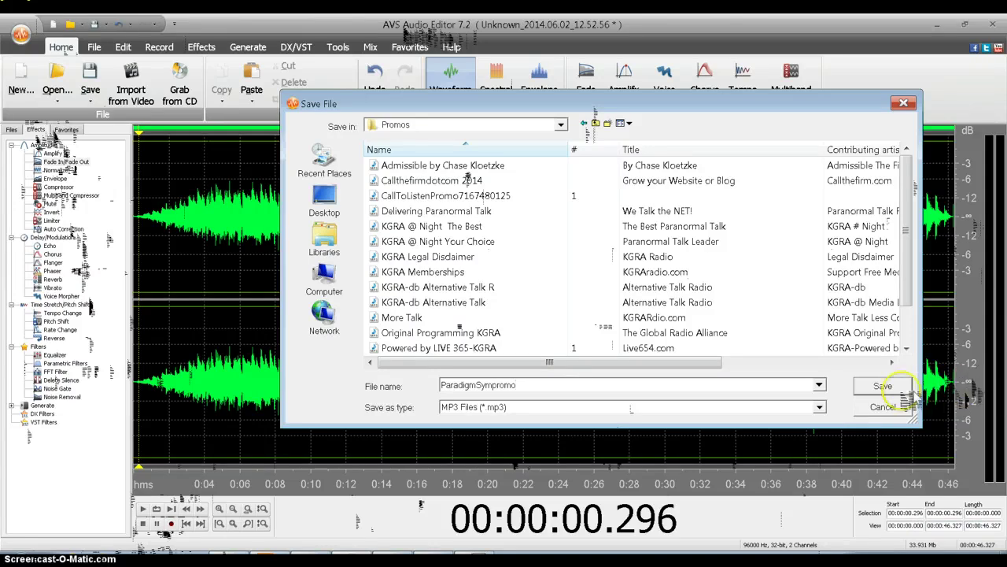
{"action": "left_click", "coordinate": [882, 386]}
{"action": "left_click", "coordinate": [580, 383]}
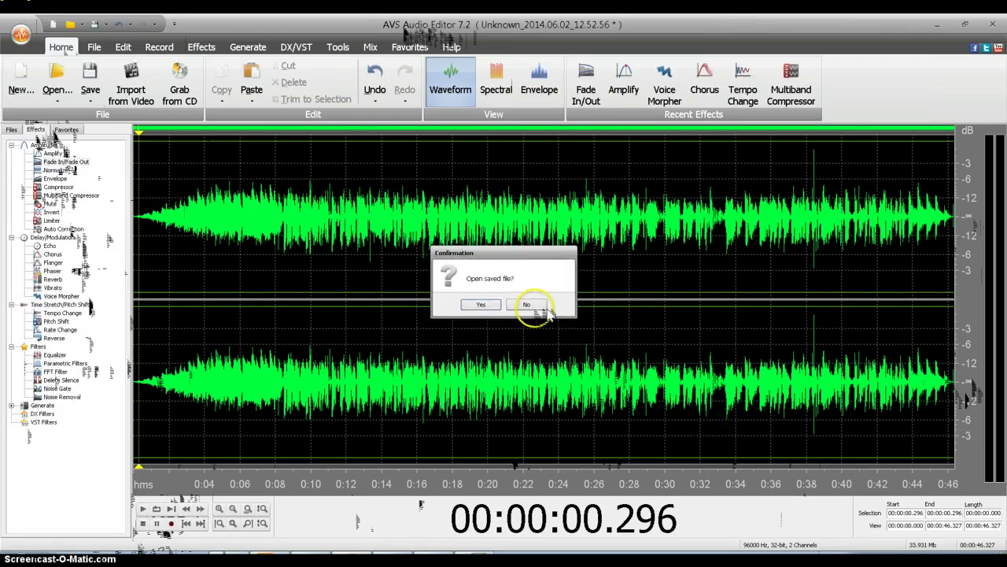
Step: Decline opening the saved file and switch to the full-length mix Unknown_2014.06.02_12.39.47 for a brief playback check
{"action": "left_click", "coordinate": [543, 309]}
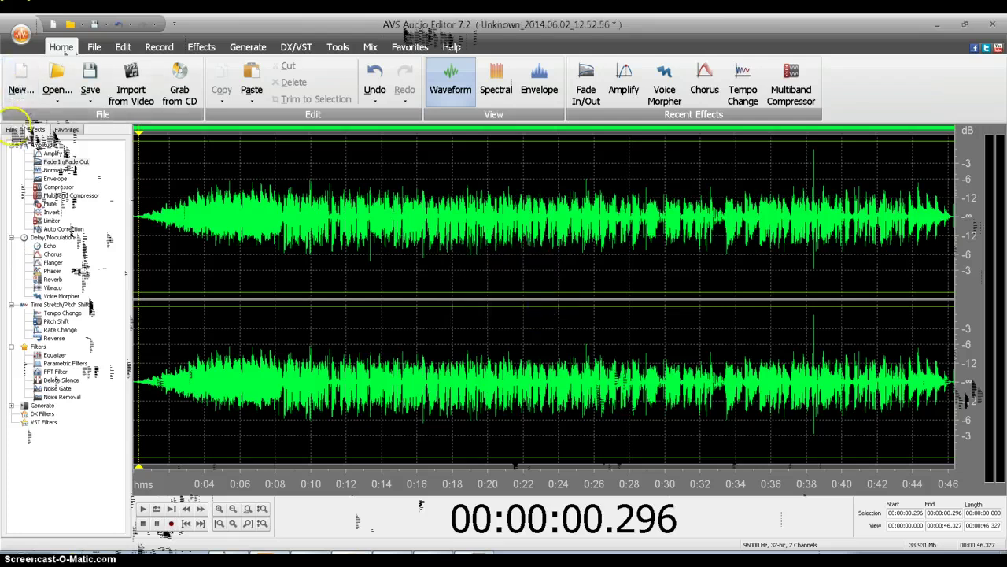
{"action": "left_click", "coordinate": [11, 129]}
{"action": "double_click", "coordinate": [55, 167]}
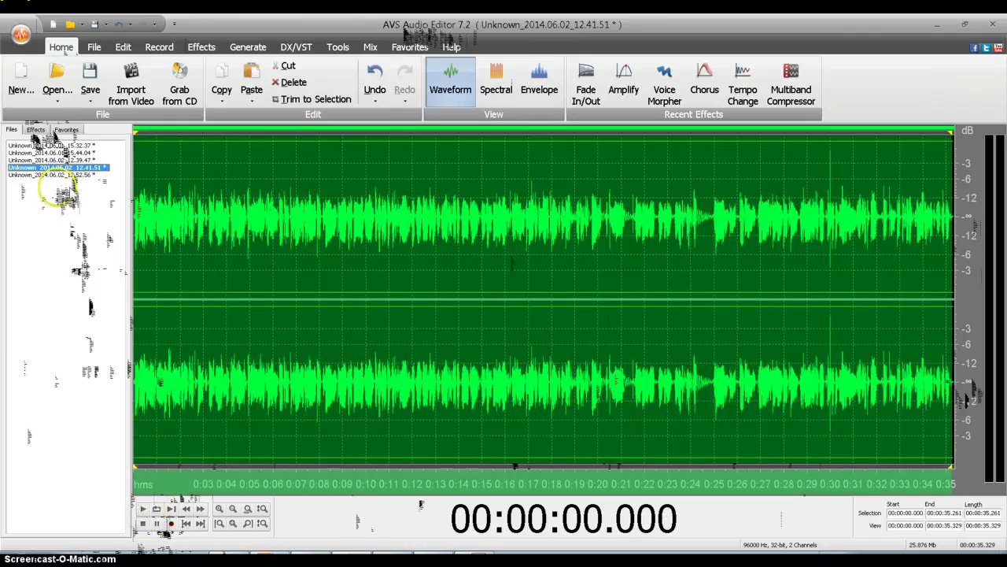
{"action": "double_click", "coordinate": [79, 160]}
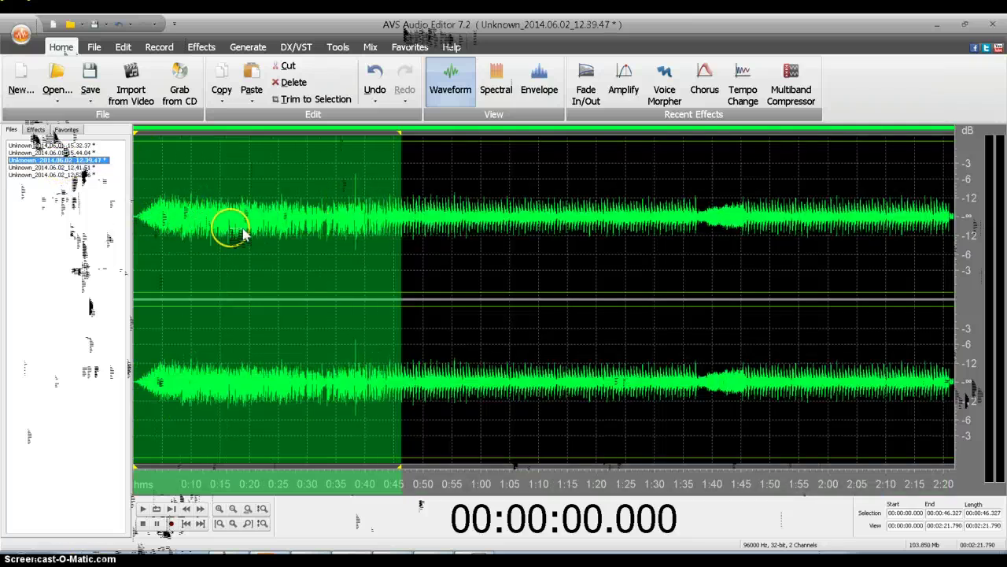
{"action": "left_click", "coordinate": [142, 508]}
{"action": "left_click", "coordinate": [156, 508]}
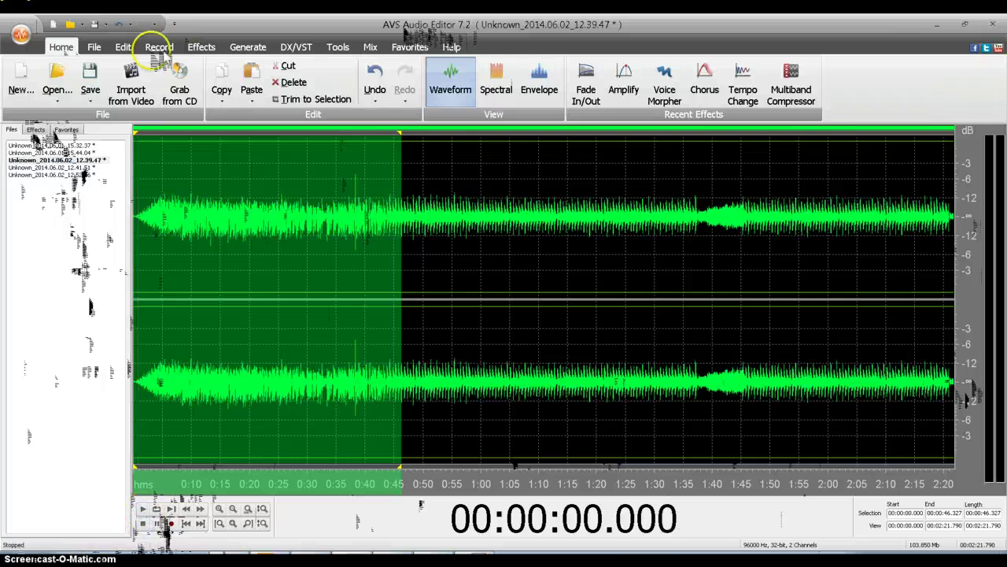
Step: Undo the last three edits on the mix: the volume raise after the voice, the voice mix-in and the music volume reduction
{"action": "left_click", "coordinate": [381, 91]}
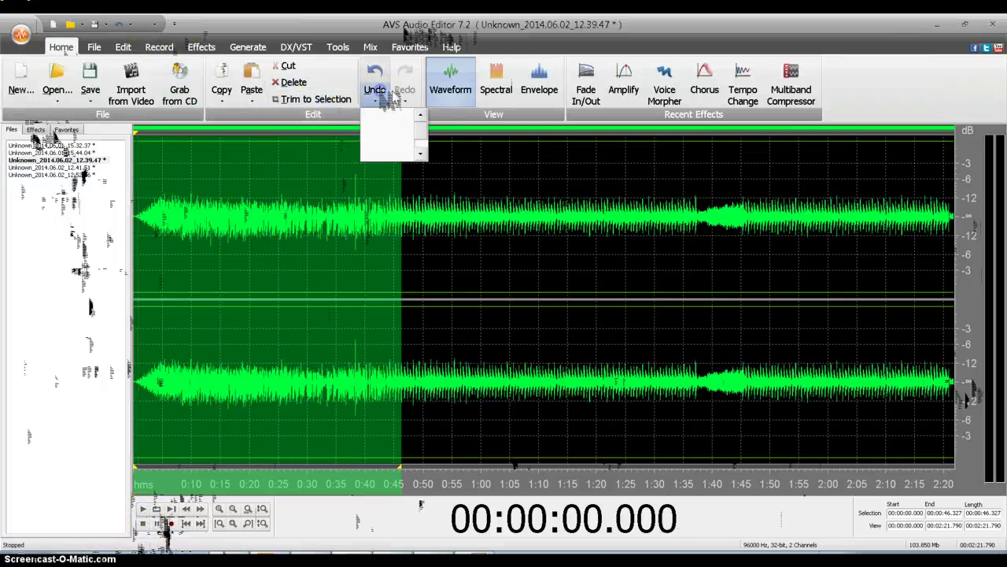
{"action": "left_click", "coordinate": [378, 74]}
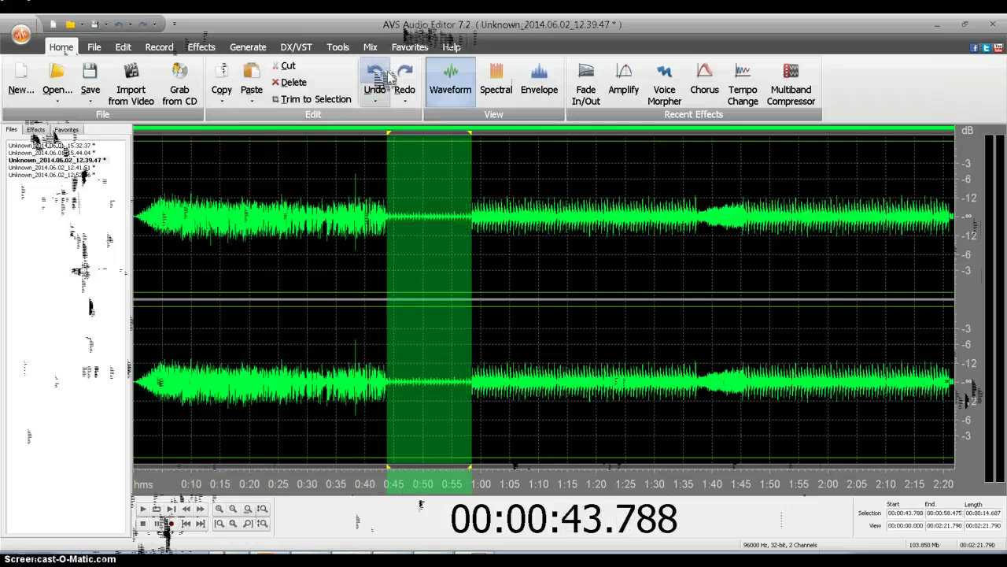
{"action": "left_click", "coordinate": [378, 73]}
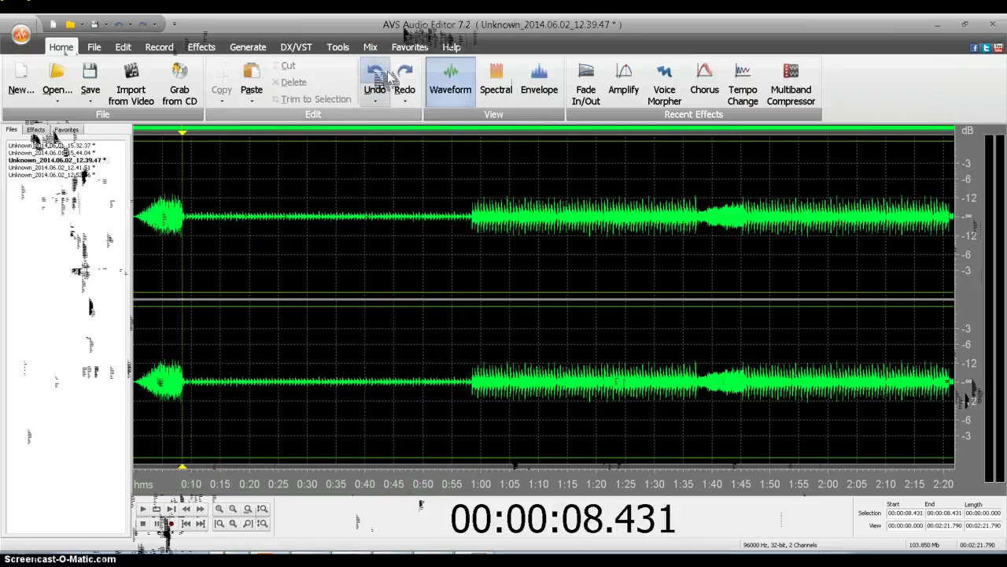
{"action": "left_click", "coordinate": [379, 74]}
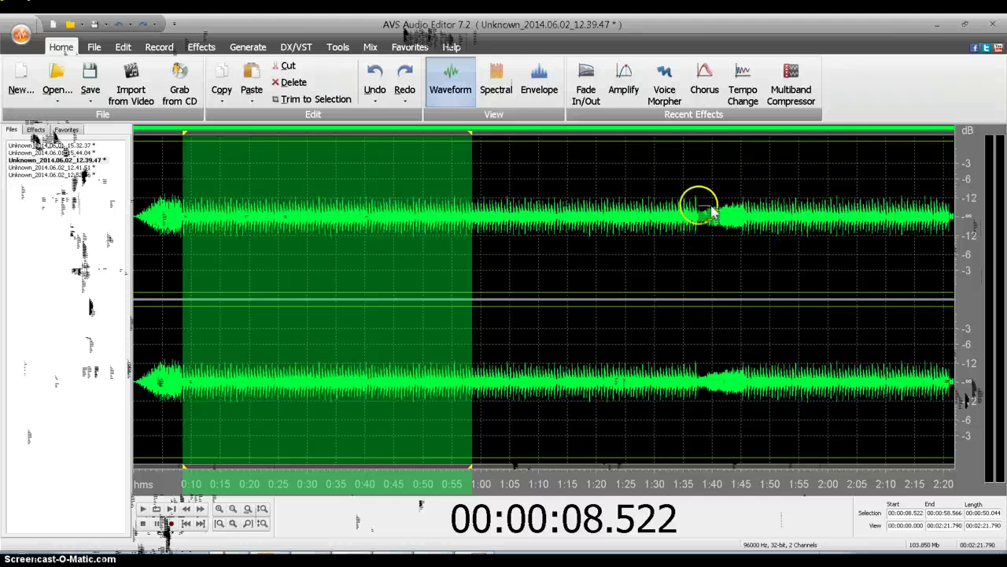
Step: Audition the music from about 1:34 and near its end, and select its last 4 seconds, from about 2:17.8
{"action": "left_click", "coordinate": [678, 229]}
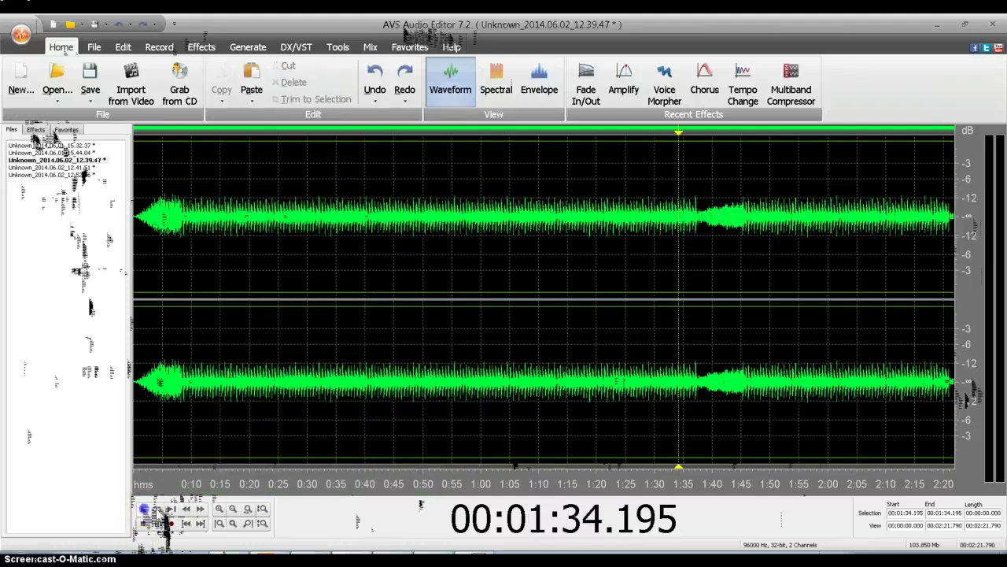
{"action": "left_click", "coordinate": [144, 508]}
{"action": "left_click", "coordinate": [832, 198]}
{"action": "left_click", "coordinate": [904, 218]}
{"action": "left_click", "coordinate": [944, 223]}
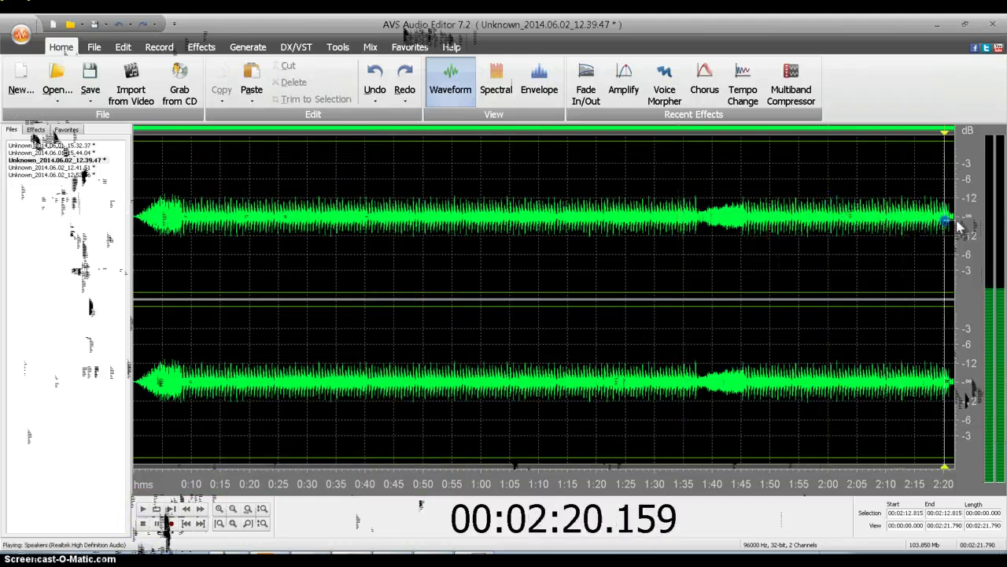
{"action": "left_click_drag", "start_coordinate": [958, 226], "coordinate": [932, 227]}
{"action": "left_click", "coordinate": [160, 523]}
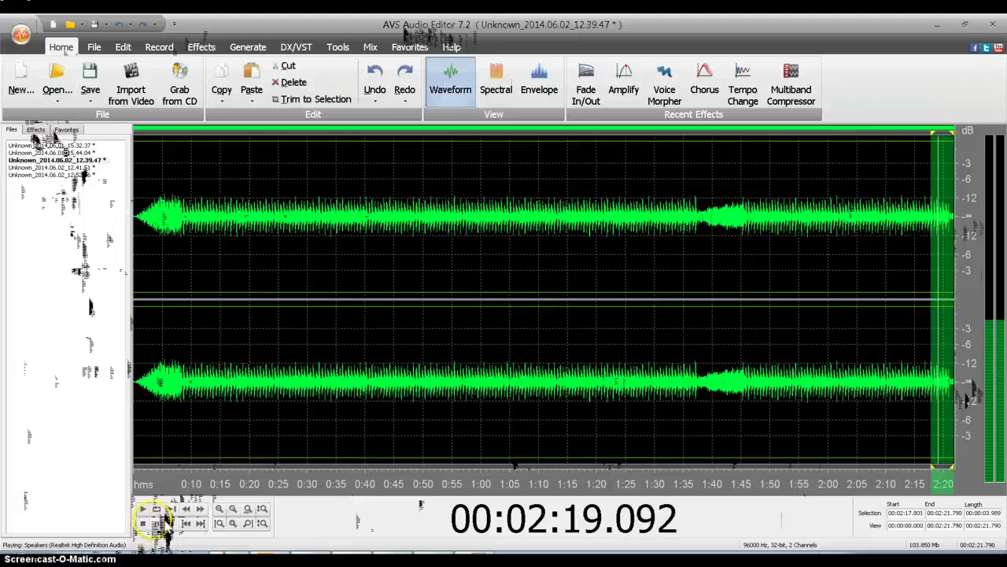
{"action": "left_click", "coordinate": [163, 523]}
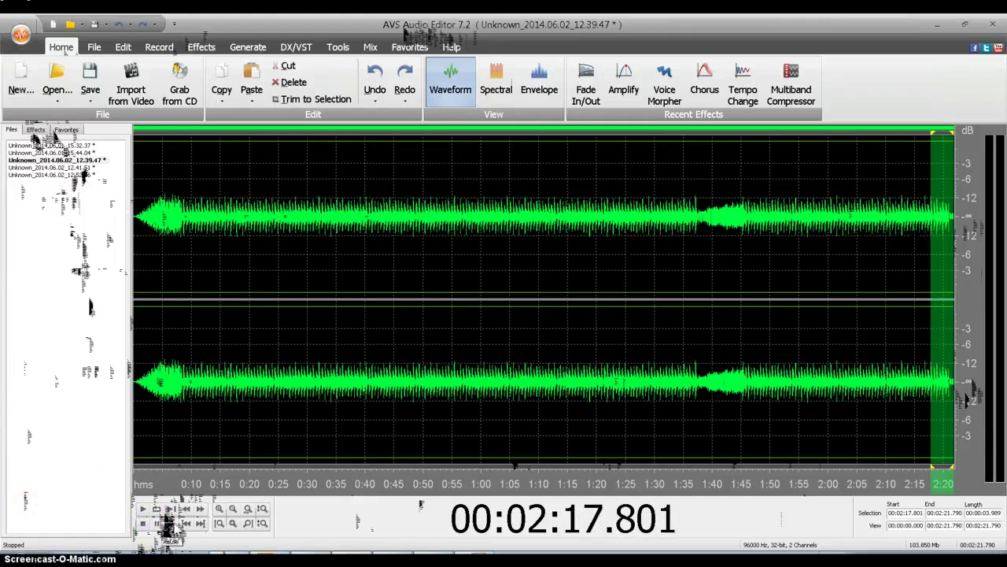